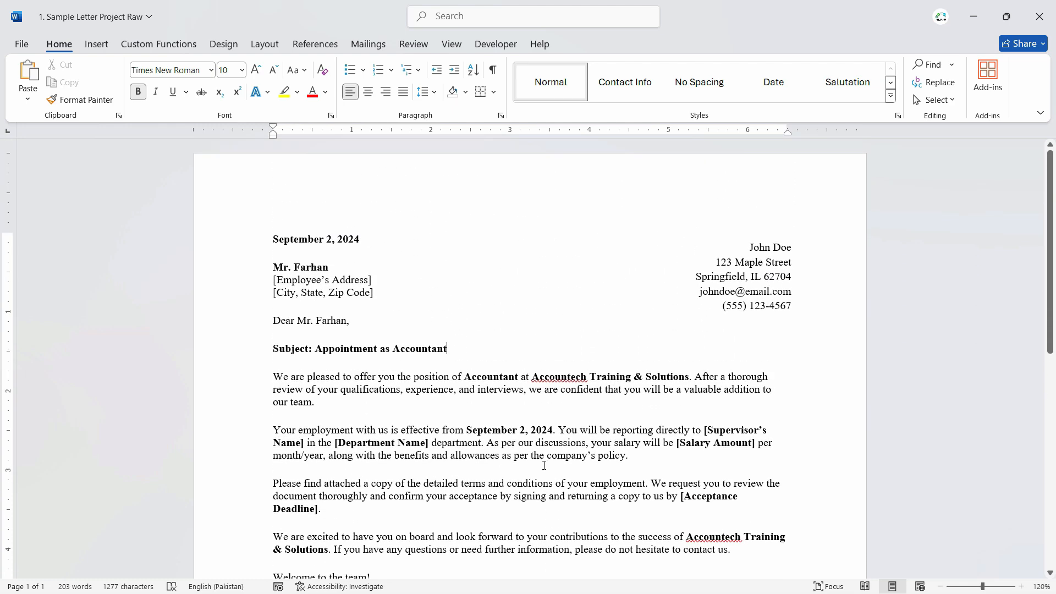
Place the insertion point at the end of the letter's date line and view the picture insertion options
{"action": "left_click", "coordinate": [751, 239]}
{"action": "left_click", "coordinate": [502, 273]}
{"action": "left_click", "coordinate": [97, 44]}
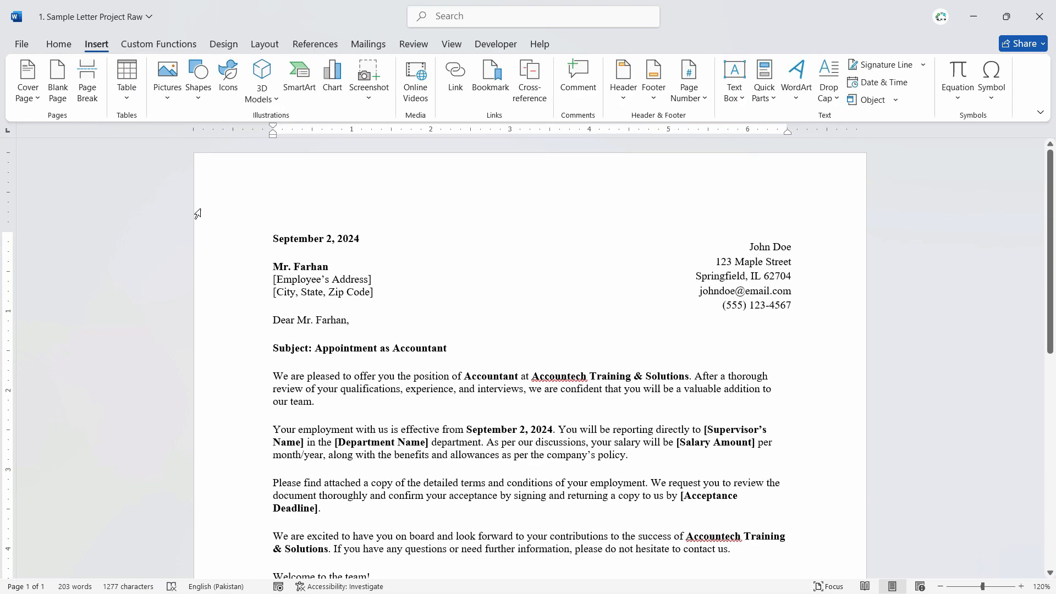
{"action": "left_click", "coordinate": [171, 93]}
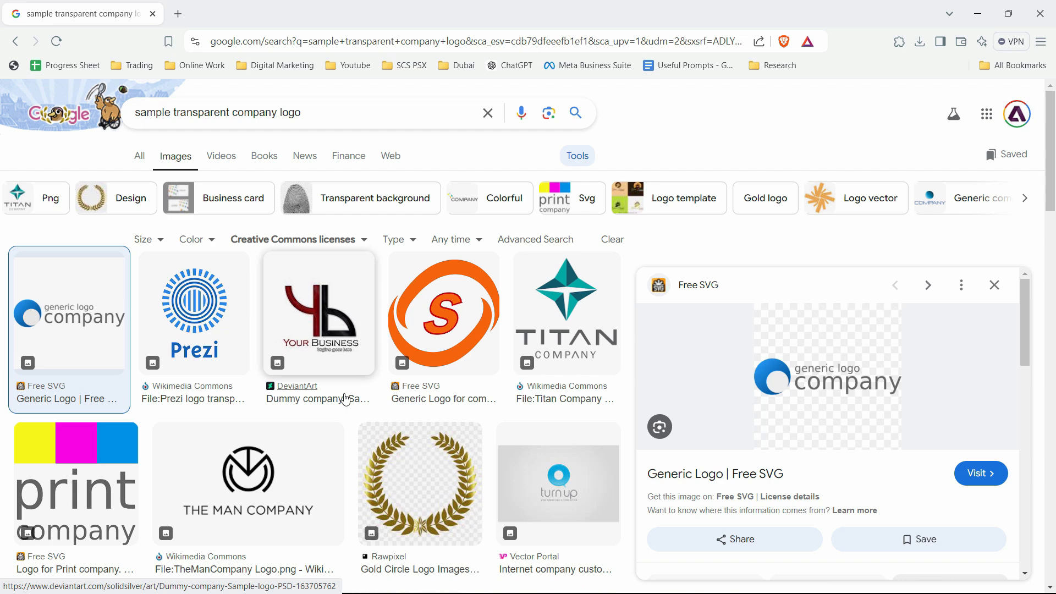
In the browser's image results for "sample transparent company logo", set the usage rights to Not filtered by license
{"action": "left_click", "coordinate": [574, 159]}
{"action": "left_click", "coordinate": [573, 160]}
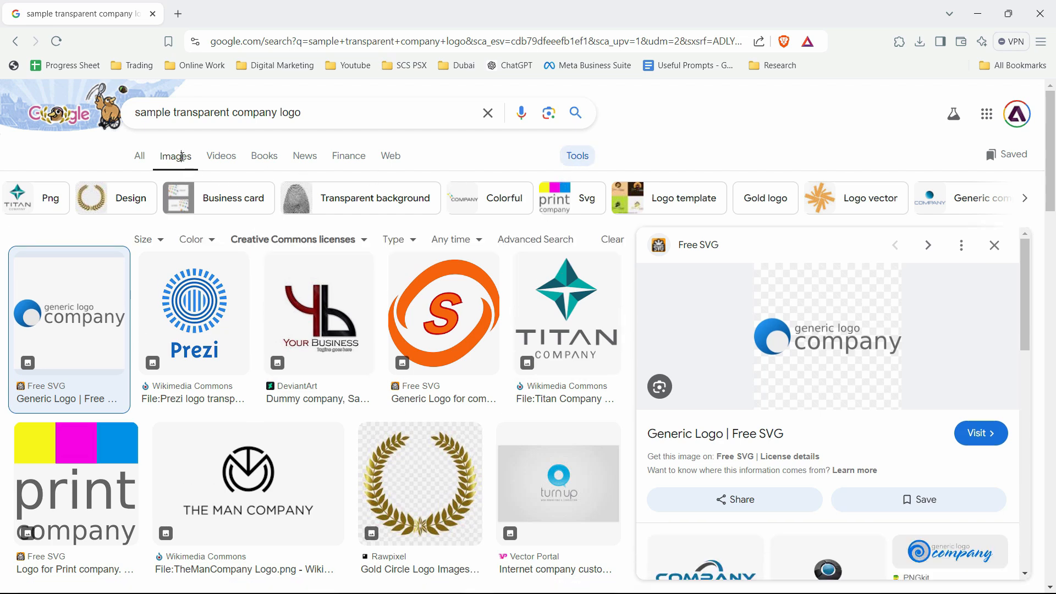
{"action": "left_click", "coordinate": [365, 242]}
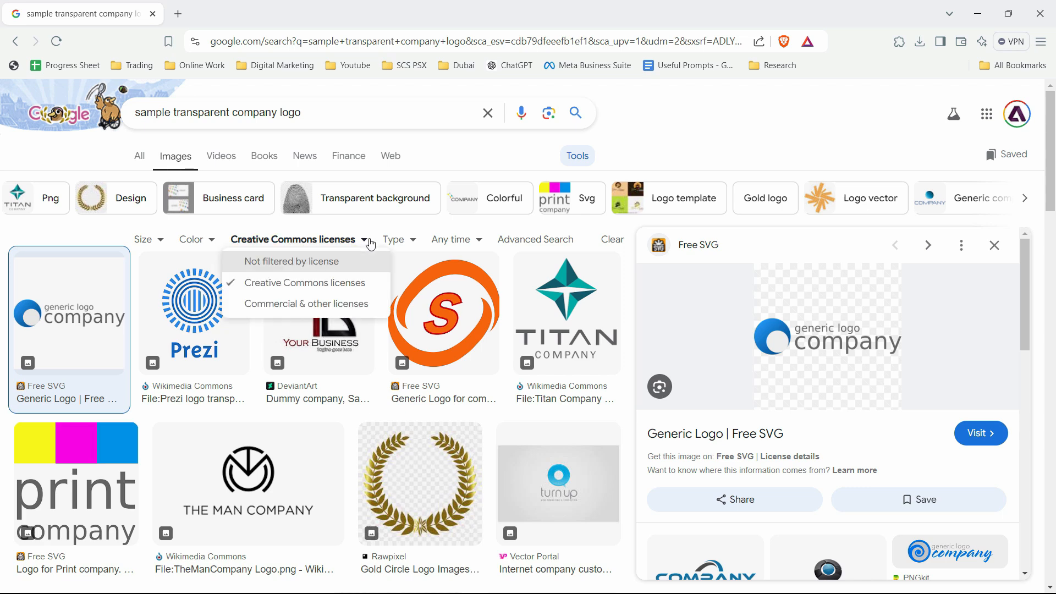
{"action": "left_click", "coordinate": [324, 263]}
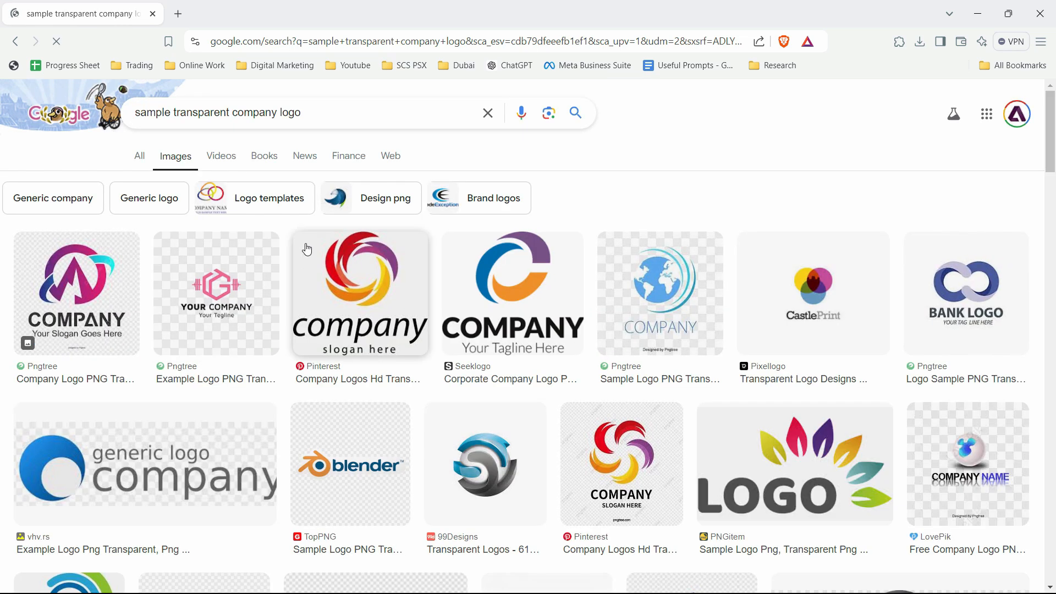
Filter the logo image results by usage rights to Creative Commons licenses
{"action": "left_click", "coordinate": [576, 156]}
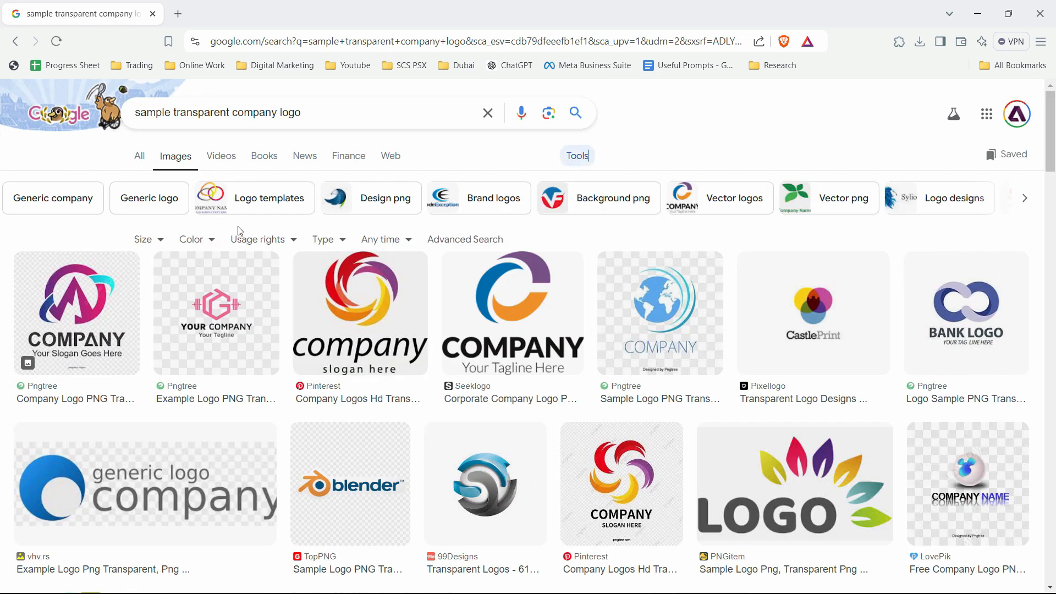
{"action": "left_click", "coordinate": [278, 241]}
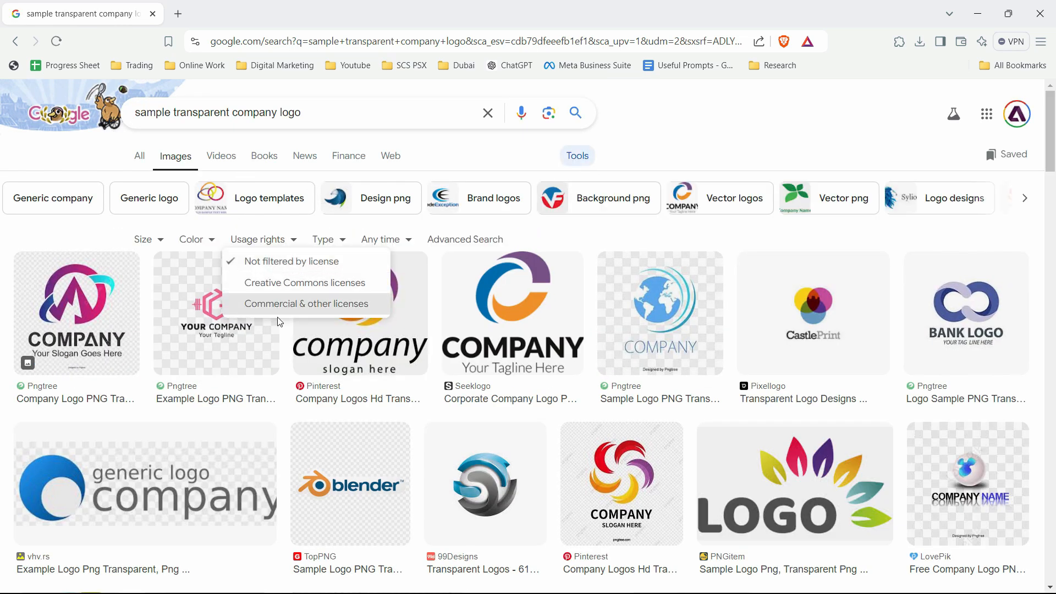
{"action": "right_click", "coordinate": [281, 290]}
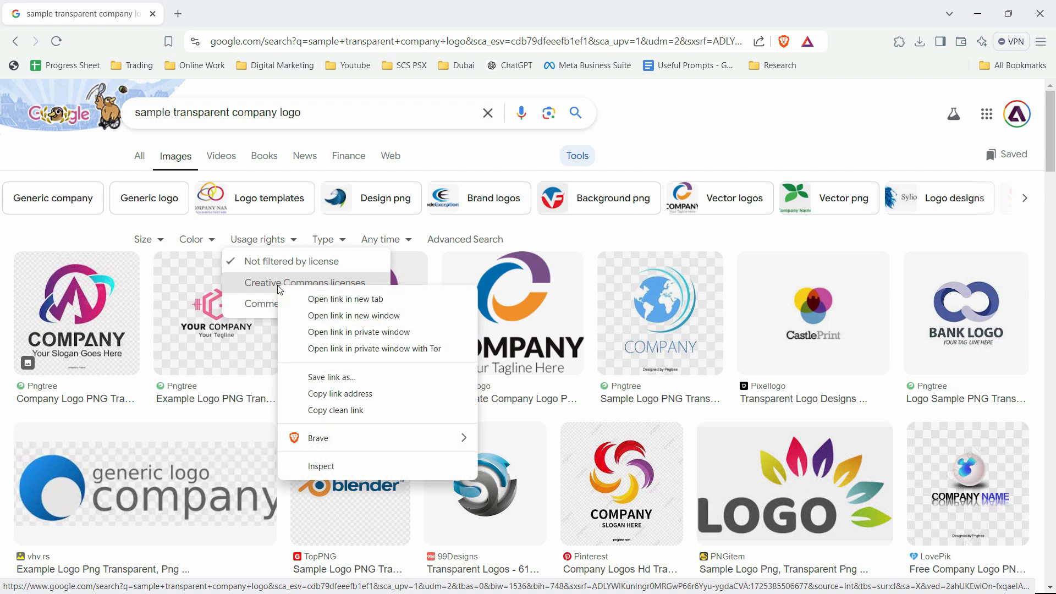
{"action": "left_click", "coordinate": [281, 291]}
{"action": "left_click", "coordinate": [277, 284]}
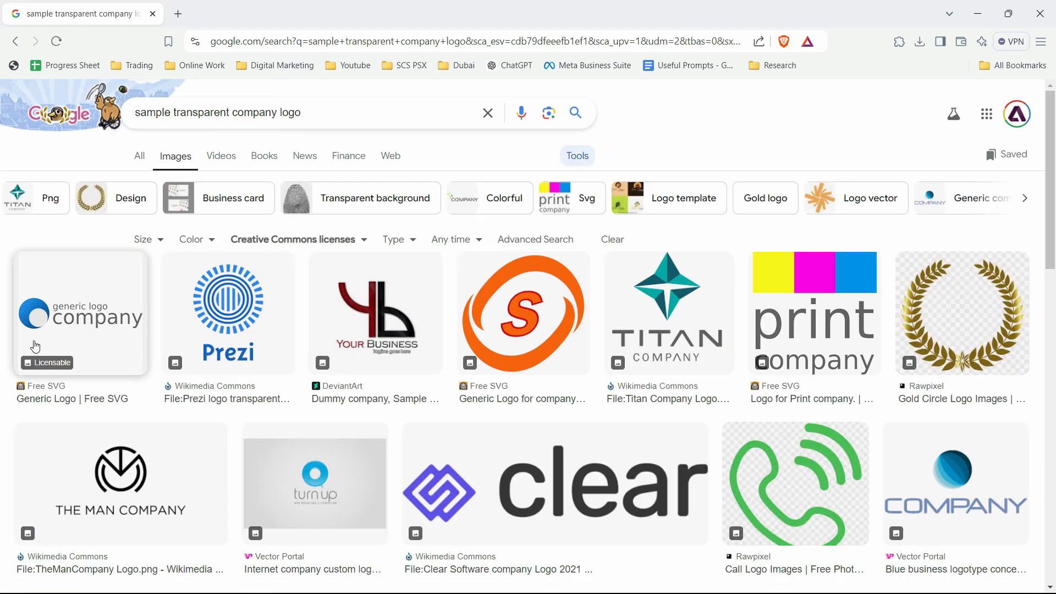
Save the Free SVG generic company logo as the PNG image "logo-generic (1)" in the Microsoft Word 2024 Course Hindi folder
{"action": "left_click", "coordinate": [88, 334]}
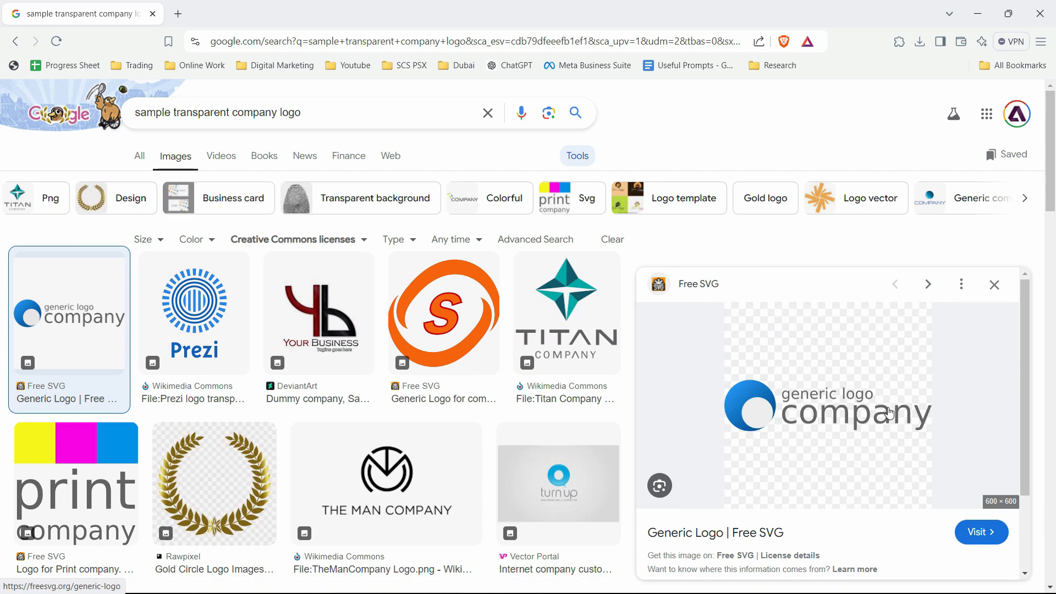
{"action": "right_click", "coordinate": [854, 360]}
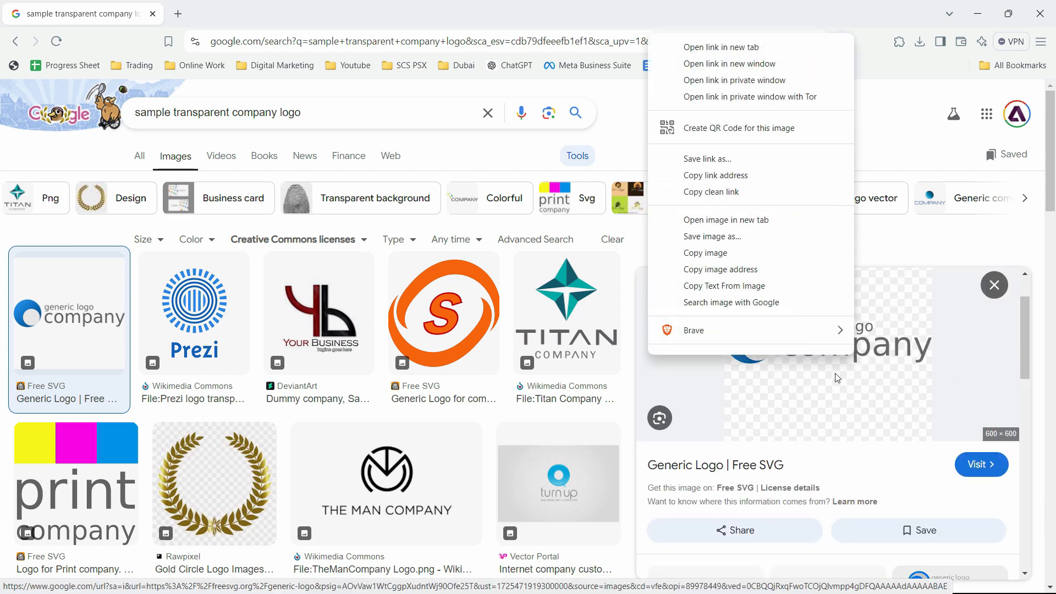
{"action": "left_click", "coordinate": [783, 238]}
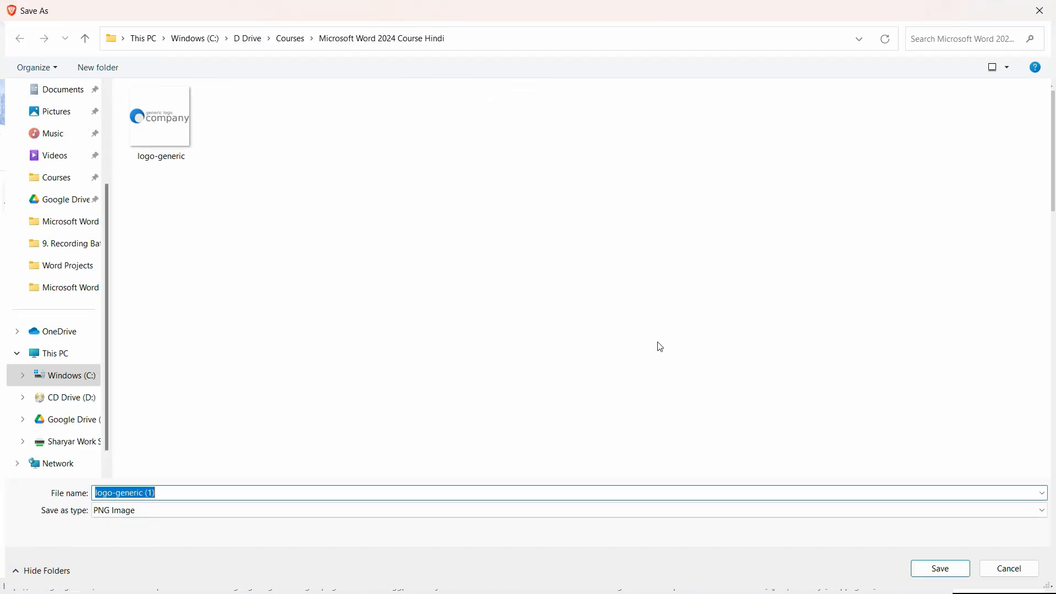
{"action": "left_click", "coordinate": [944, 572]}
Switch back to Word and insert the logo-generic picture from this device at the end of the date line
{"action": "key", "text": "alt+Tab"}
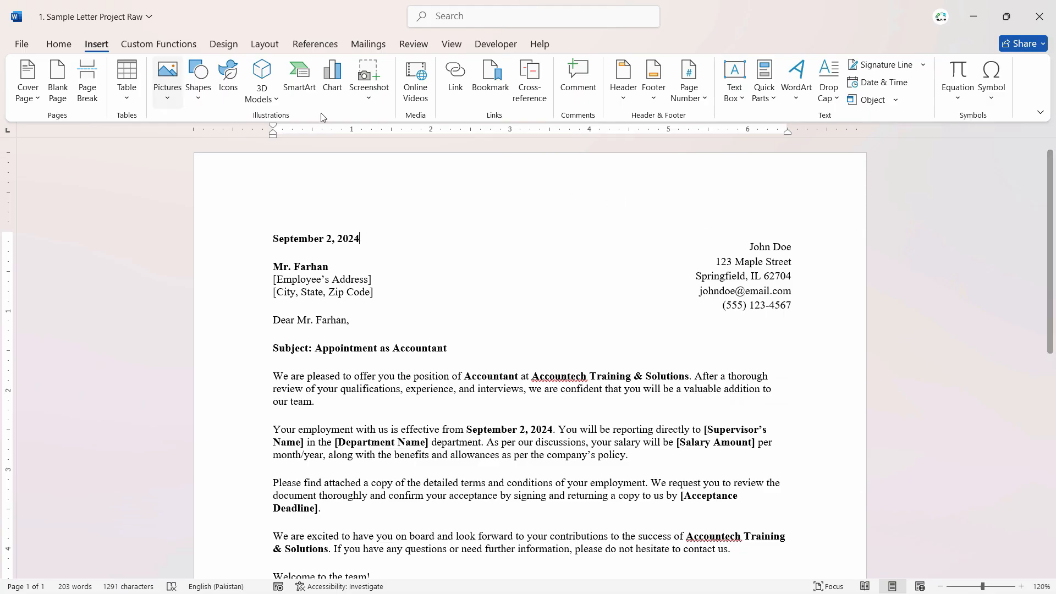
{"action": "left_click", "coordinate": [165, 93]}
{"action": "left_click", "coordinate": [404, 236]}
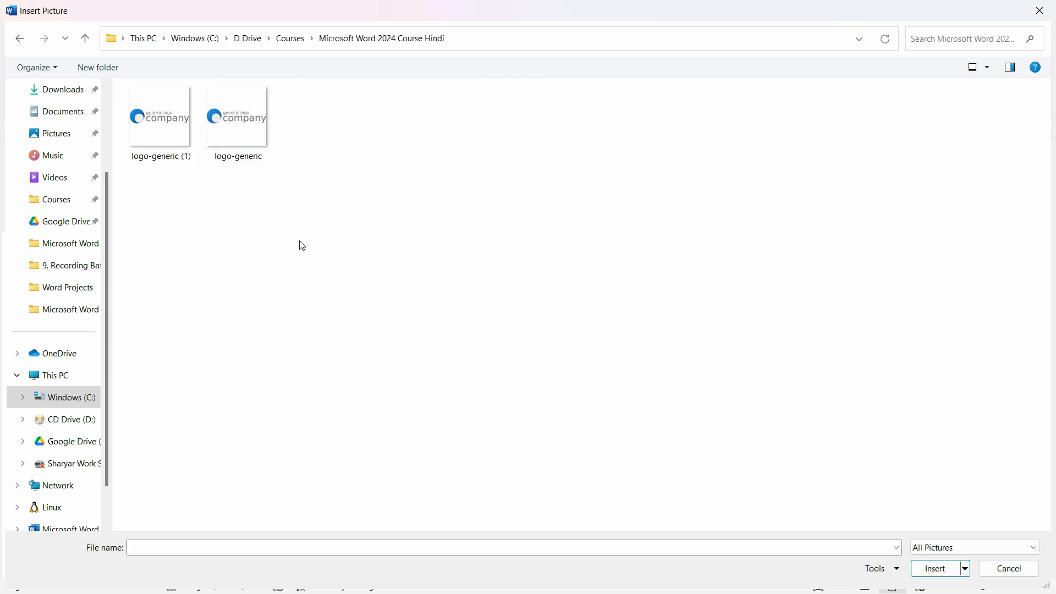
{"action": "left_click", "coordinate": [262, 139]}
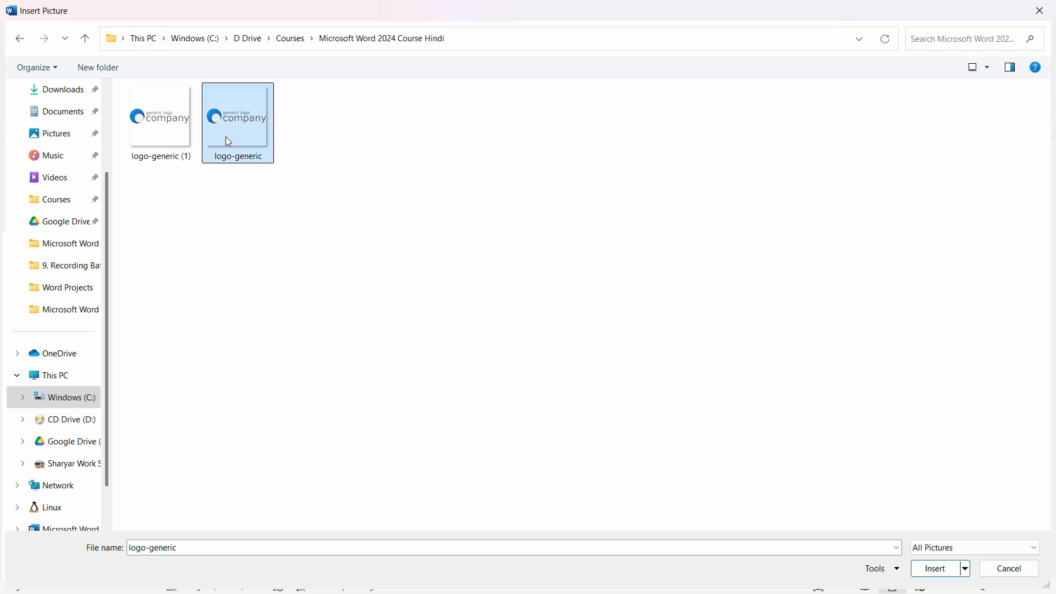
{"action": "left_click", "coordinate": [934, 569]}
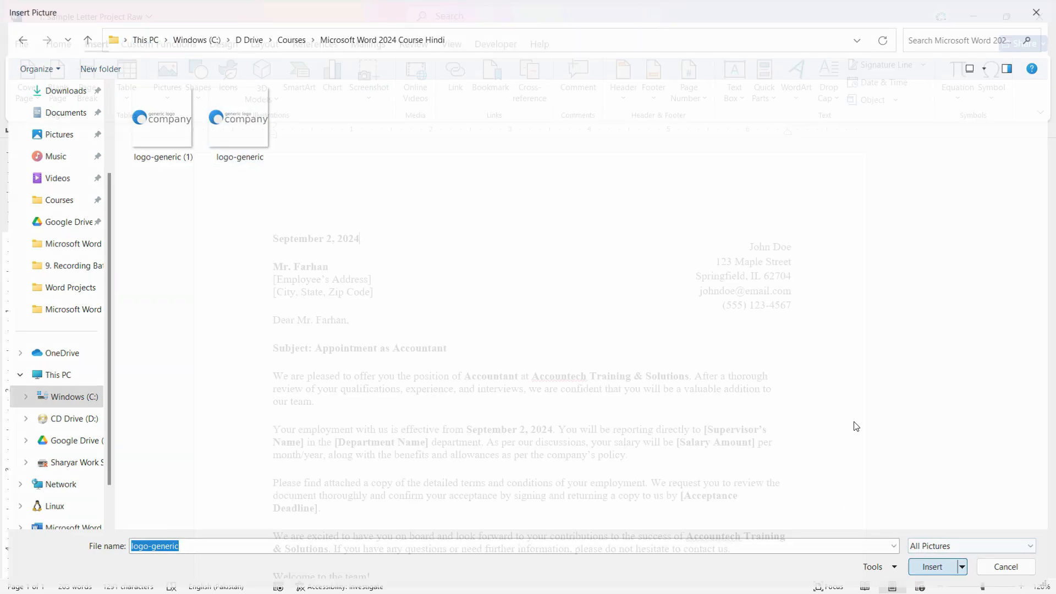
Crop the blank areas above and below the logo, leaving the picture about 1.91" high
{"action": "scroll", "coordinate": [707, 324], "scroll_direction": "down", "scroll_amount": 4}
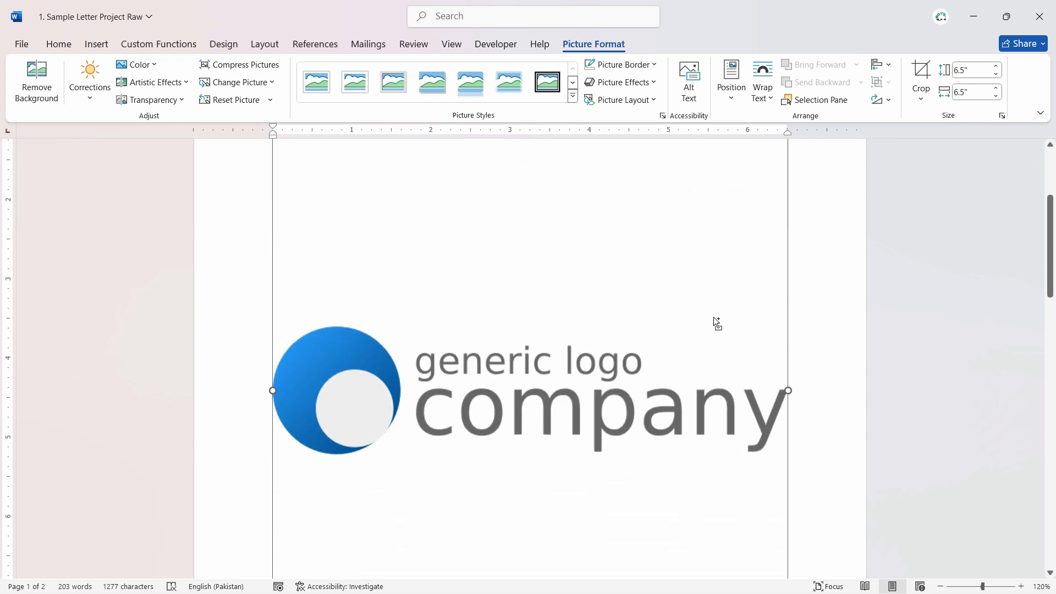
{"action": "scroll", "coordinate": [716, 323], "scroll_direction": "down", "scroll_amount": 3, "text": "ctrl"}
{"action": "scroll", "coordinate": [694, 344], "scroll_direction": "up", "scroll_amount": 3}
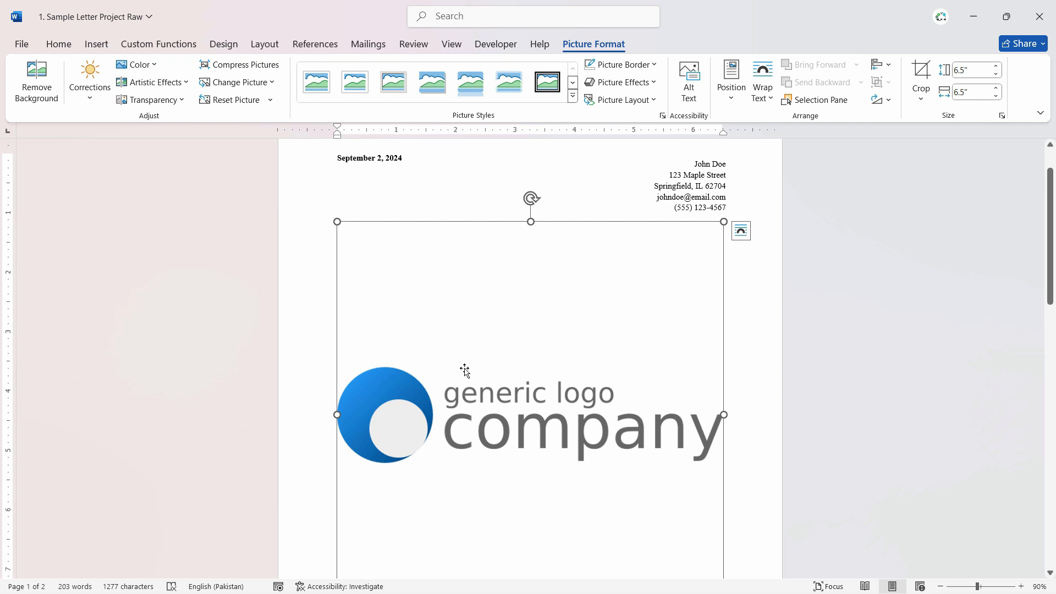
{"action": "scroll", "coordinate": [543, 384], "scroll_direction": "down", "scroll_amount": 5}
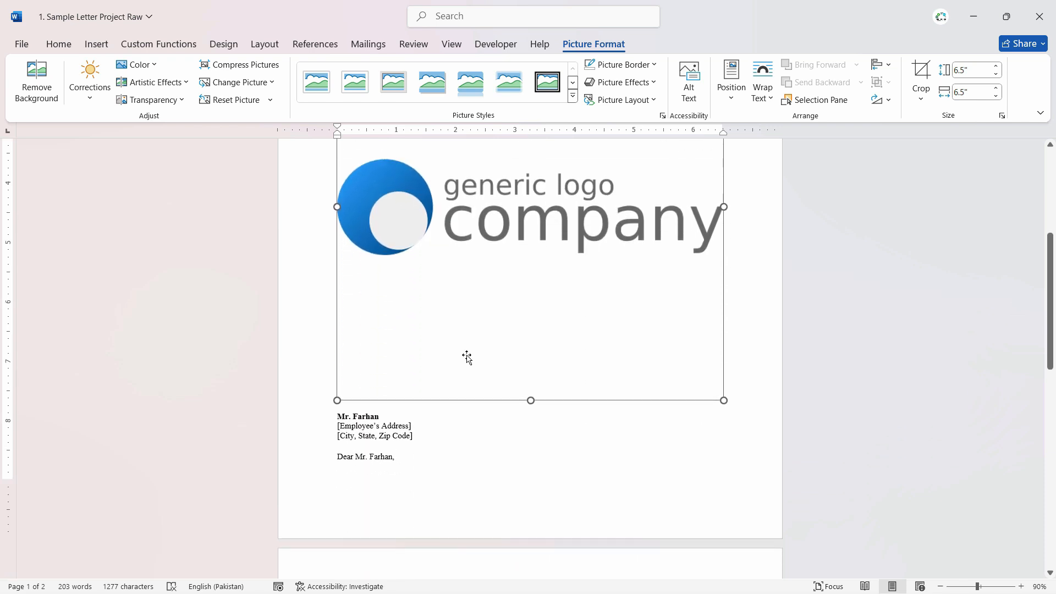
{"action": "scroll", "coordinate": [578, 368], "scroll_direction": "up", "scroll_amount": 5}
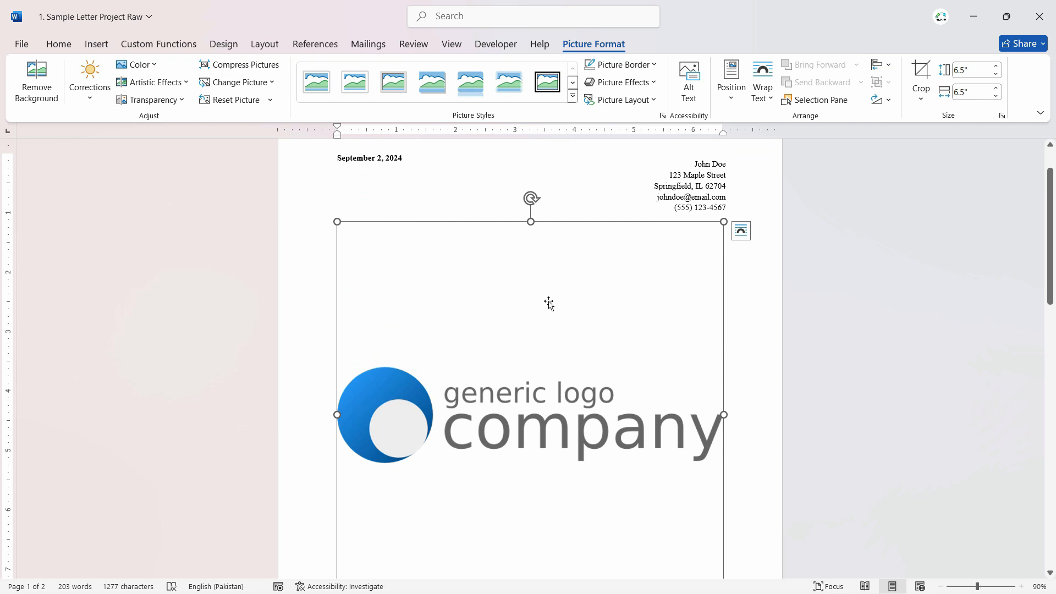
{"action": "left_click", "coordinate": [613, 169]}
{"action": "left_click", "coordinate": [561, 308]}
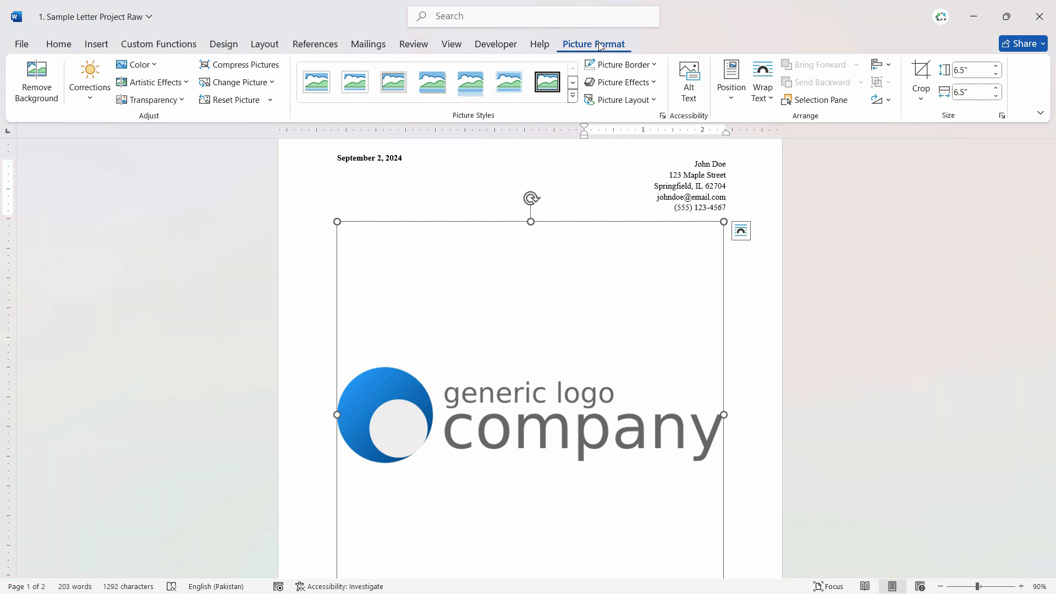
{"action": "left_click", "coordinate": [927, 76]}
{"action": "left_click_drag", "start_coordinate": [529, 223], "coordinate": [529, 358]}
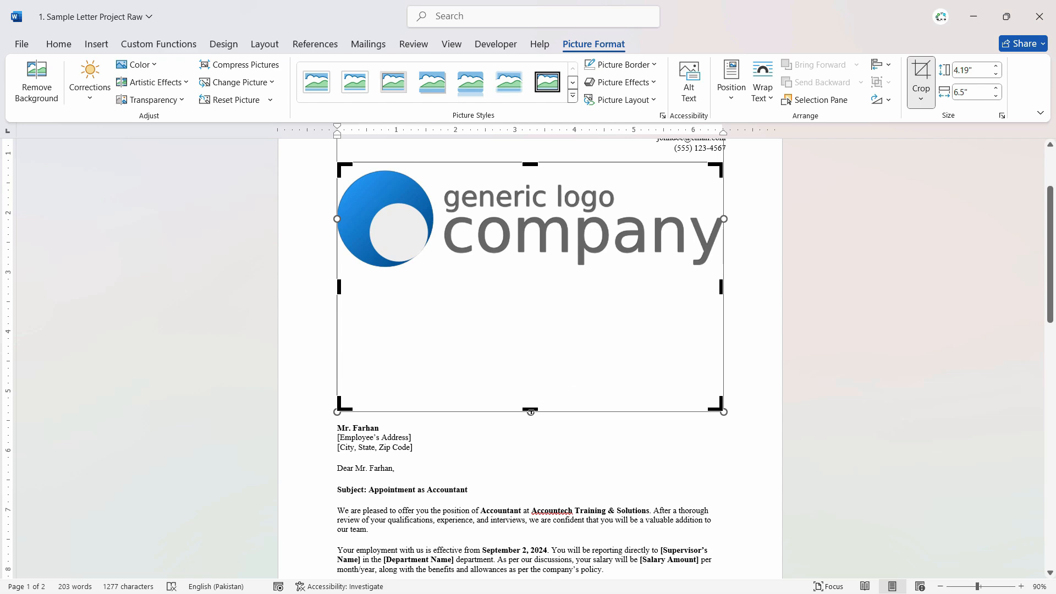
{"action": "left_click_drag", "start_coordinate": [530, 403], "coordinate": [534, 276]}
{"action": "key", "text": "Escape"}
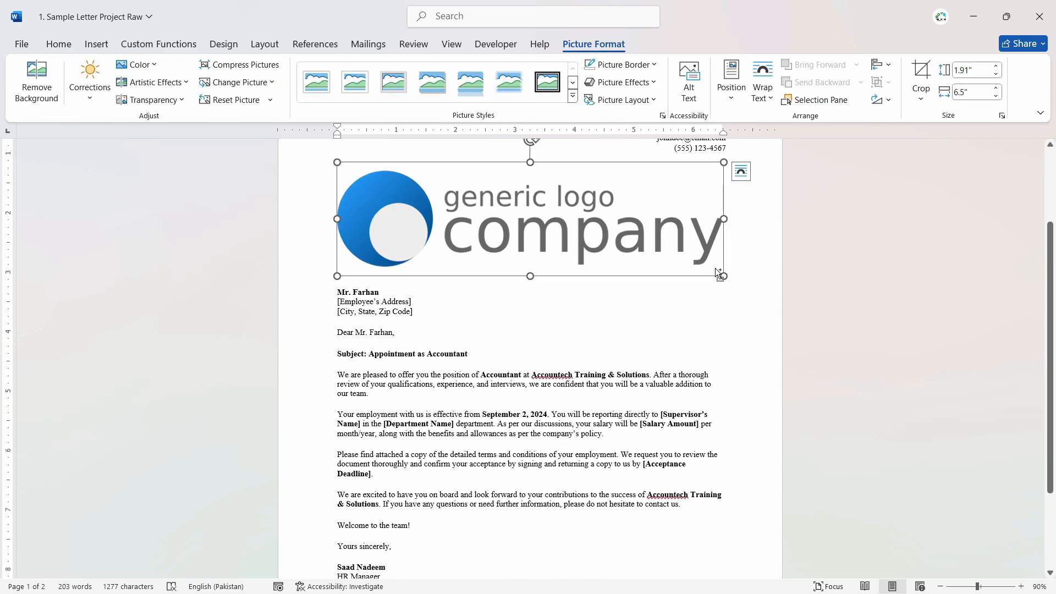
Shrink the logo proportionally and set its height to 0.5"
{"action": "scroll", "coordinate": [718, 276], "scroll_direction": "down", "scroll_amount": 2}
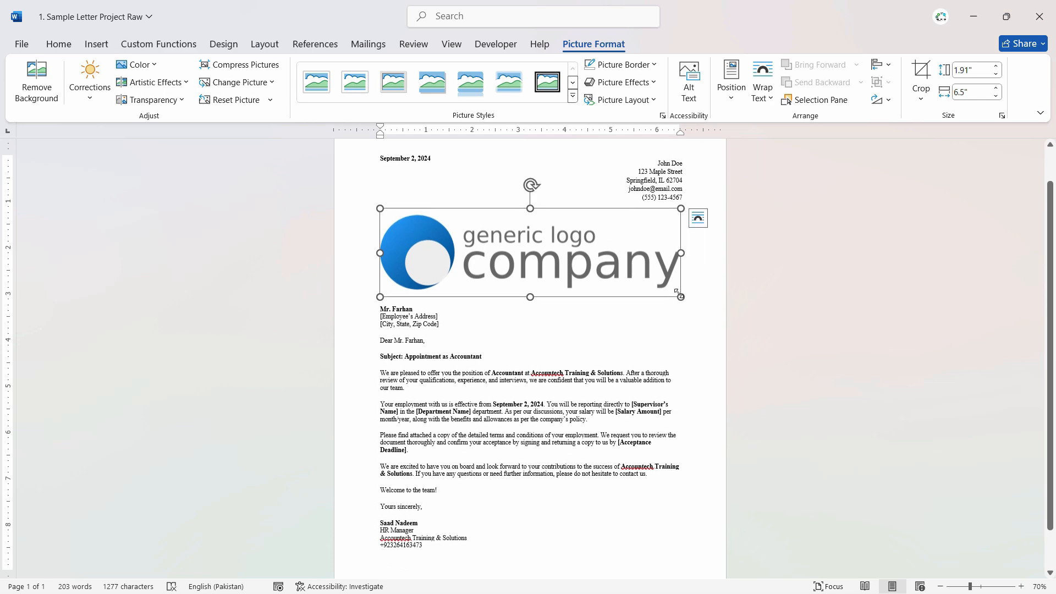
{"action": "left_click_drag", "start_coordinate": [681, 296], "coordinate": [520, 241]}
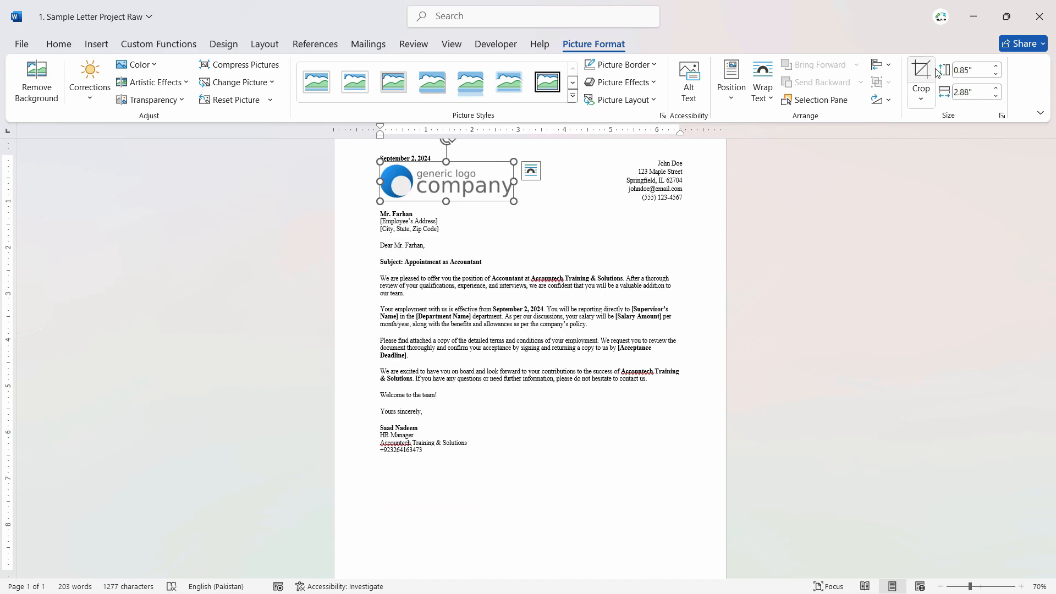
{"action": "left_click", "coordinate": [974, 67]}
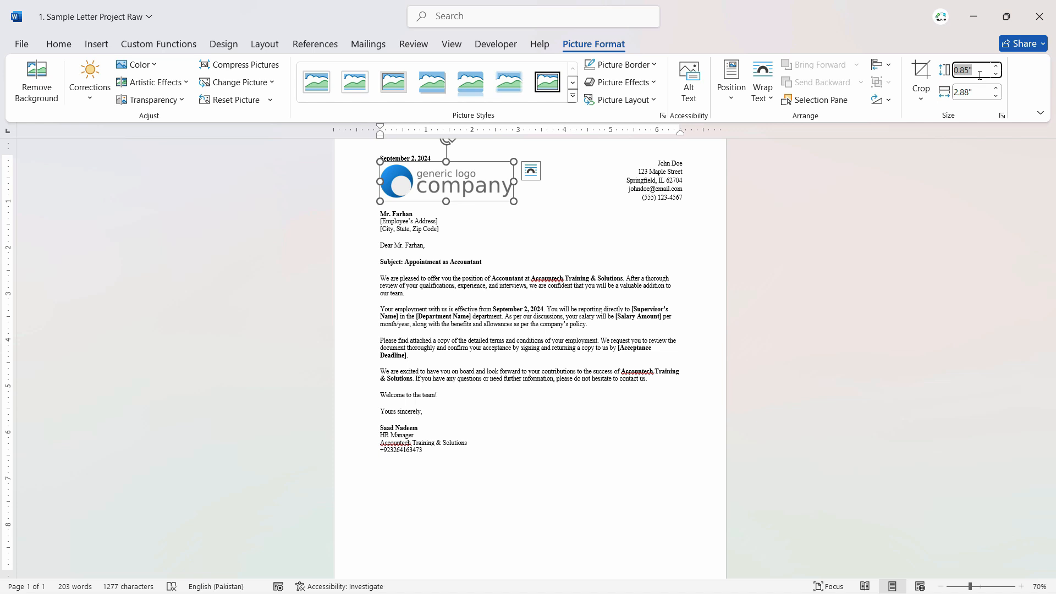
{"action": "type", "text": "0.5"}
{"action": "key", "text": "Tab"}
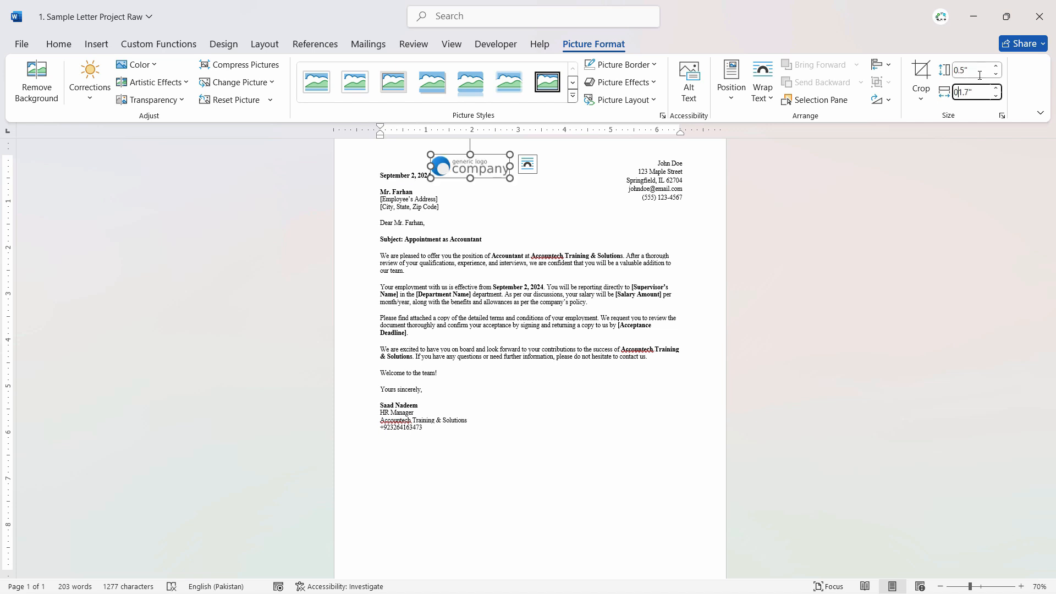
{"action": "left_click", "coordinate": [975, 69]}
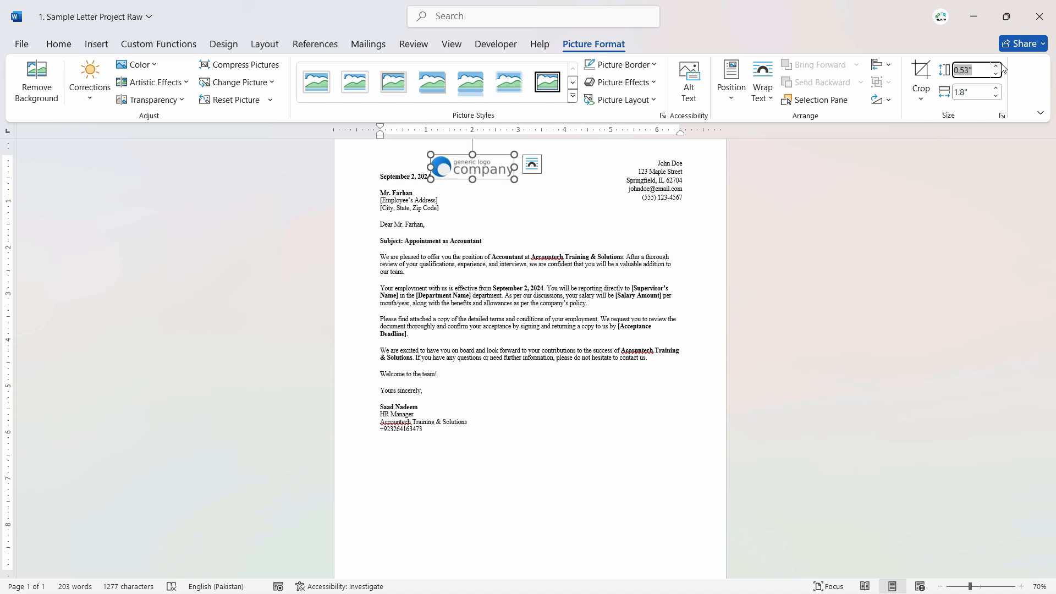
{"action": "type", "text": "0.5"}
{"action": "key", "text": "Tab"}
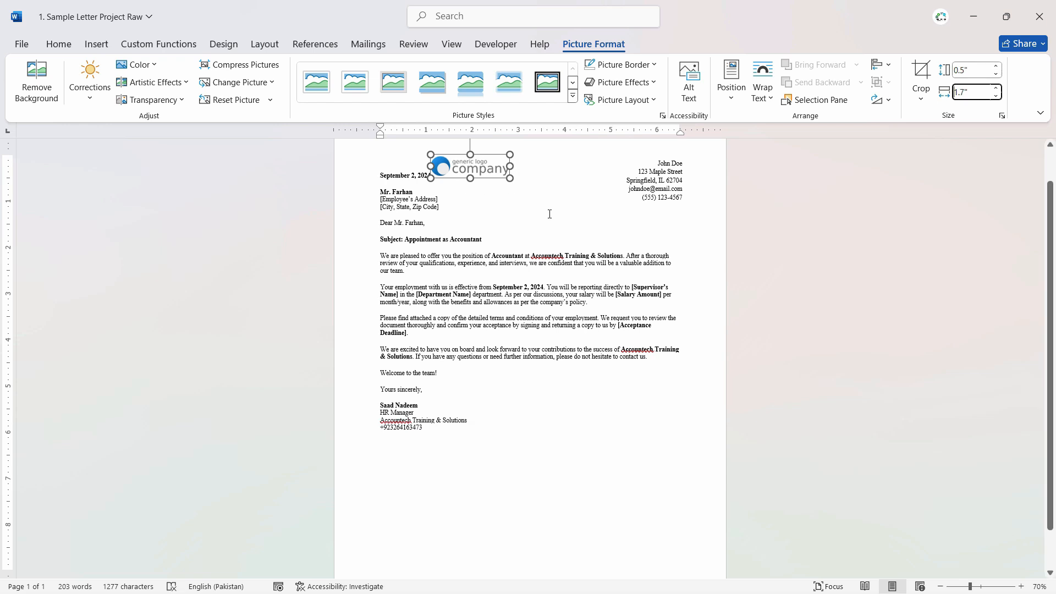
Change the logo's layout from in line with text to Tight text wrapping
{"action": "left_click", "coordinate": [502, 211]}
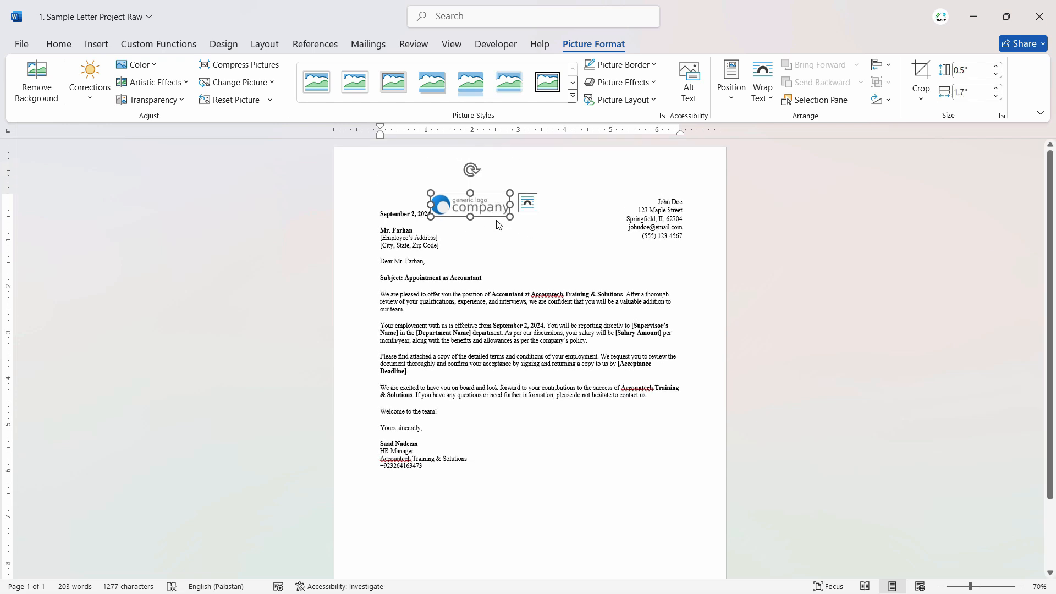
{"action": "left_click", "coordinate": [527, 203]}
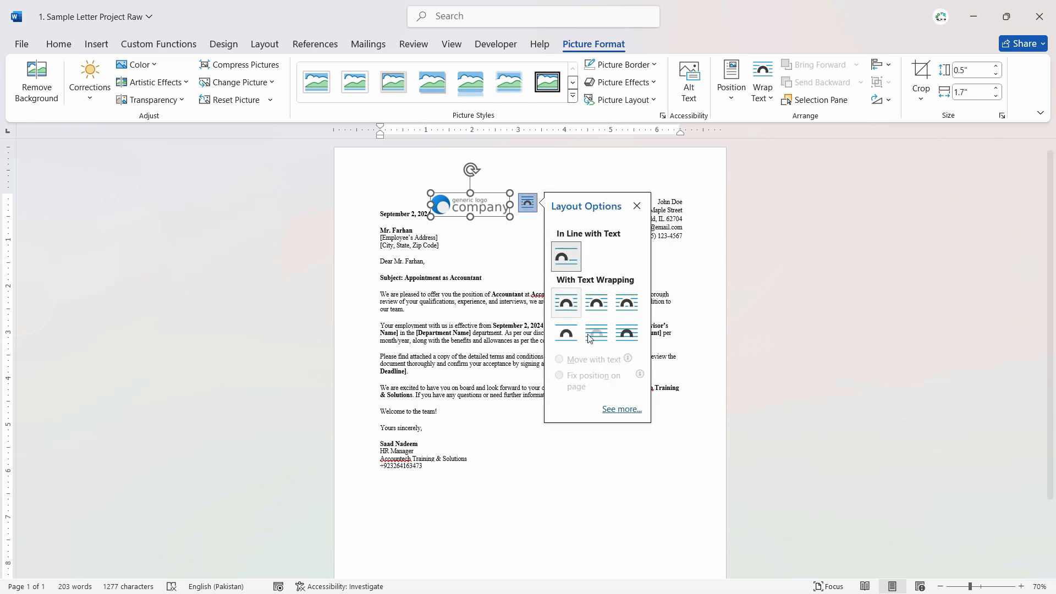
{"action": "left_click", "coordinate": [596, 302]}
{"action": "left_click", "coordinate": [478, 260]}
Move the logo level with the date line, centred between the date and the sender's contact details
{"action": "left_click_drag", "start_coordinate": [482, 207], "coordinate": [623, 184]}
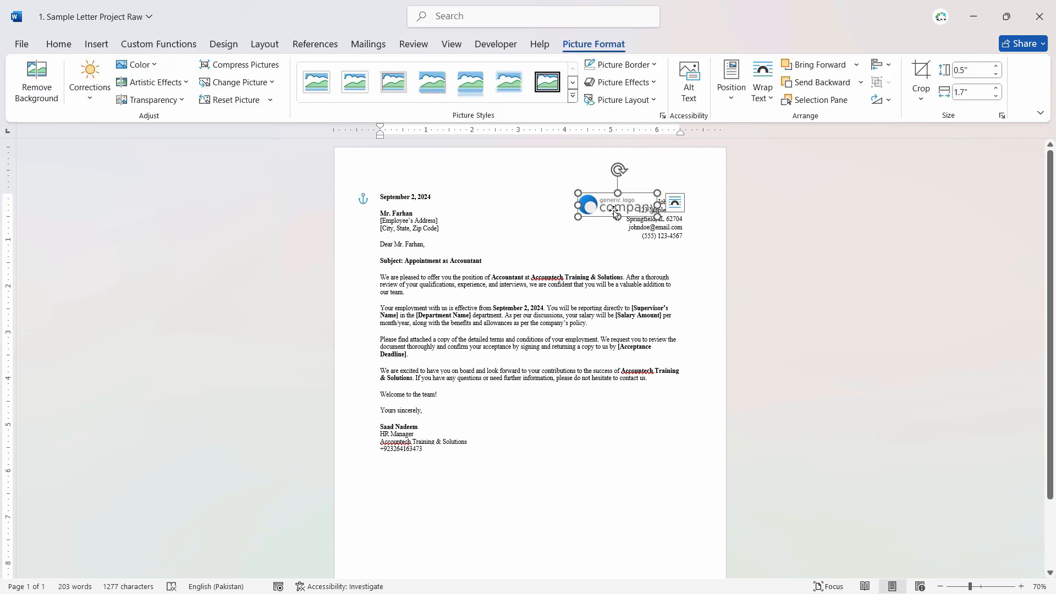
{"action": "left_click", "coordinate": [676, 204]}
{"action": "left_click", "coordinate": [530, 208]}
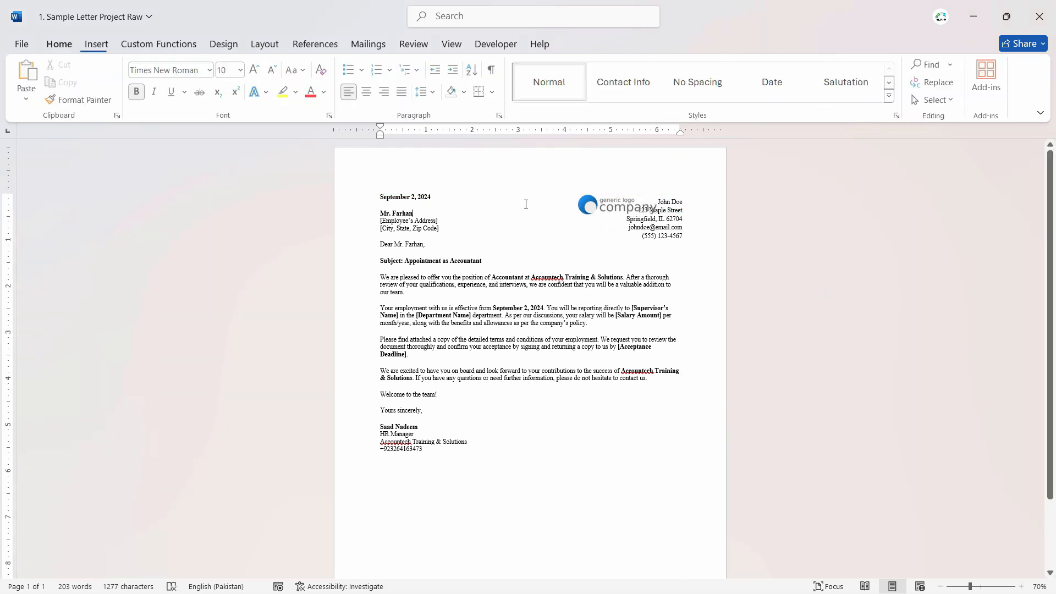
{"action": "left_click", "coordinate": [619, 202]}
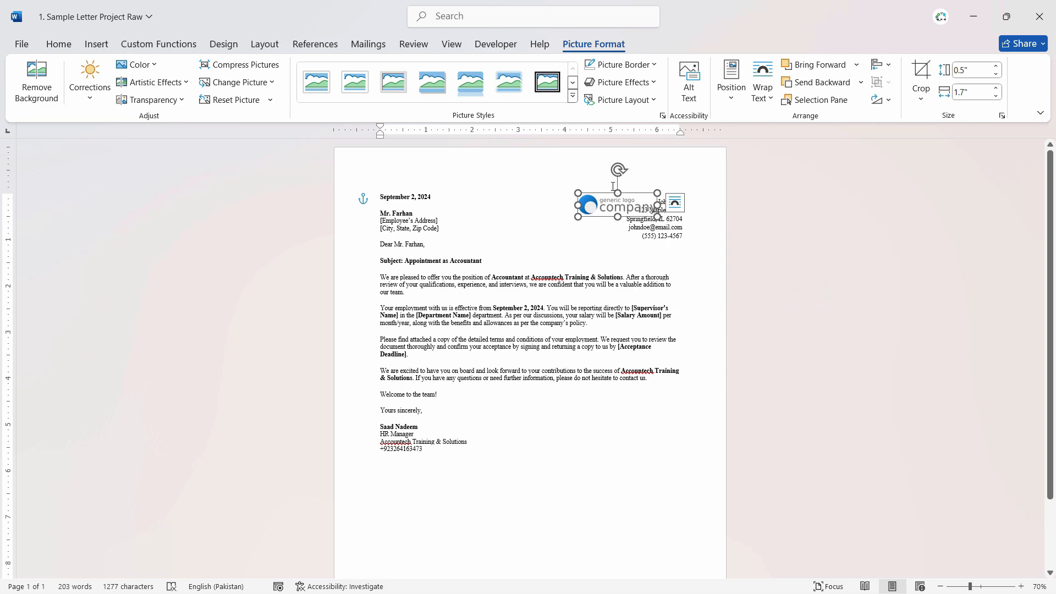
{"action": "left_click_drag", "start_coordinate": [590, 203], "coordinate": [511, 233]}
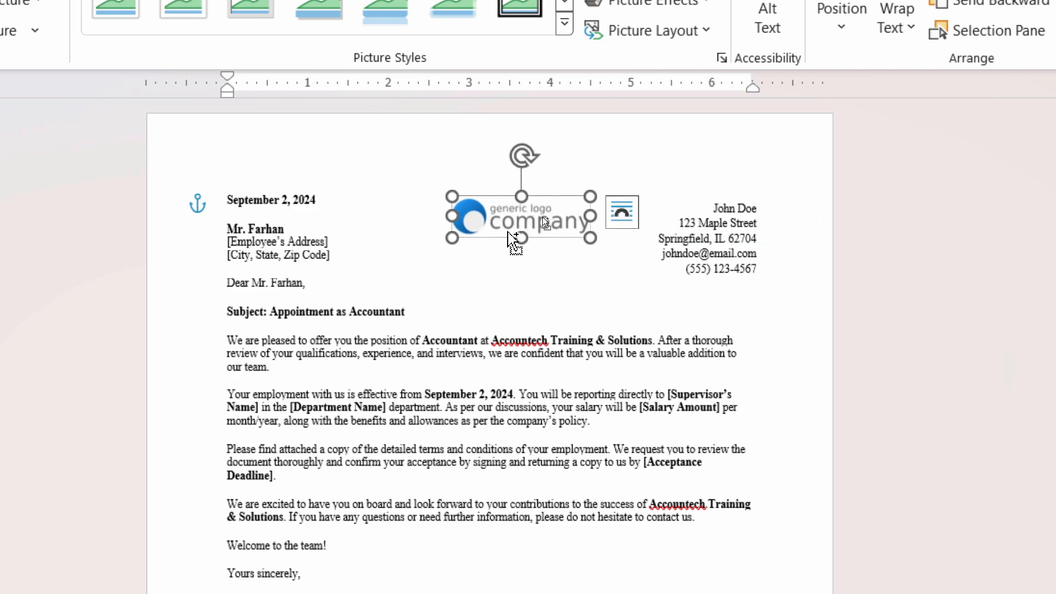
Set the logo's layout to a fixed position on the page
{"action": "left_click", "coordinate": [622, 212]}
{"action": "scroll", "coordinate": [636, 216], "scroll_direction": "up", "scroll_amount": 9, "text": "ctrl"}
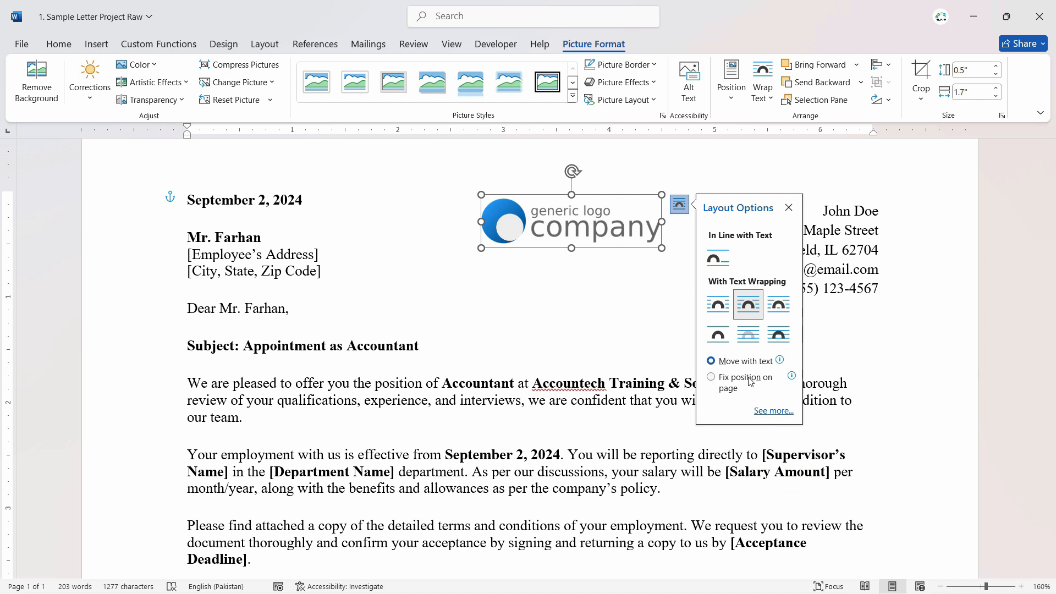
{"action": "left_click", "coordinate": [711, 378]}
{"action": "left_click", "coordinate": [421, 345]}
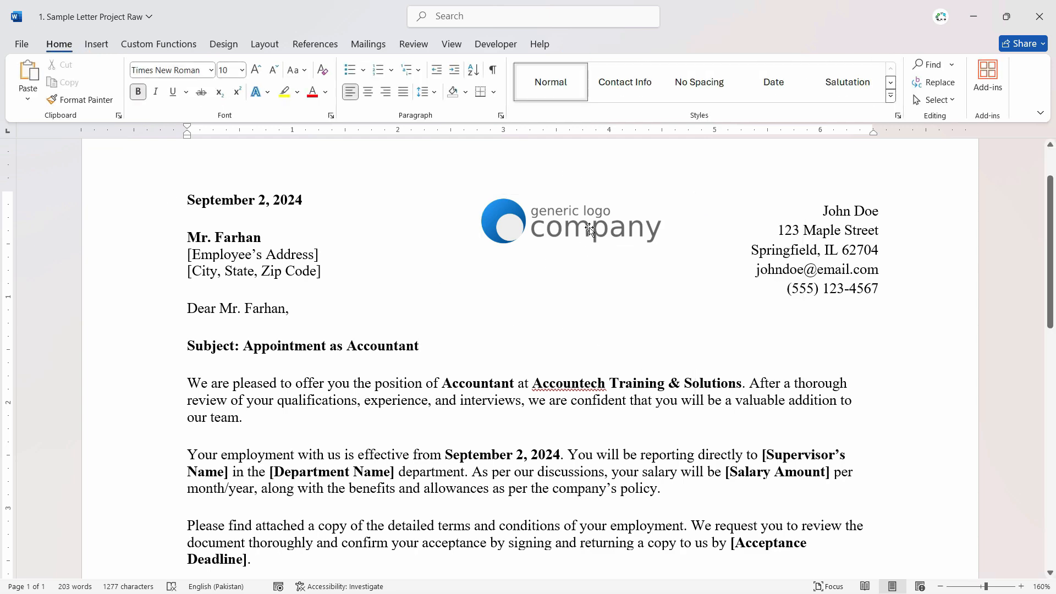
Move the logo directly above the sender's contact details and shrink it proportionally to 0.37" high by 1.25" wide
{"action": "left_click_drag", "start_coordinate": [589, 230], "coordinate": [788, 191]}
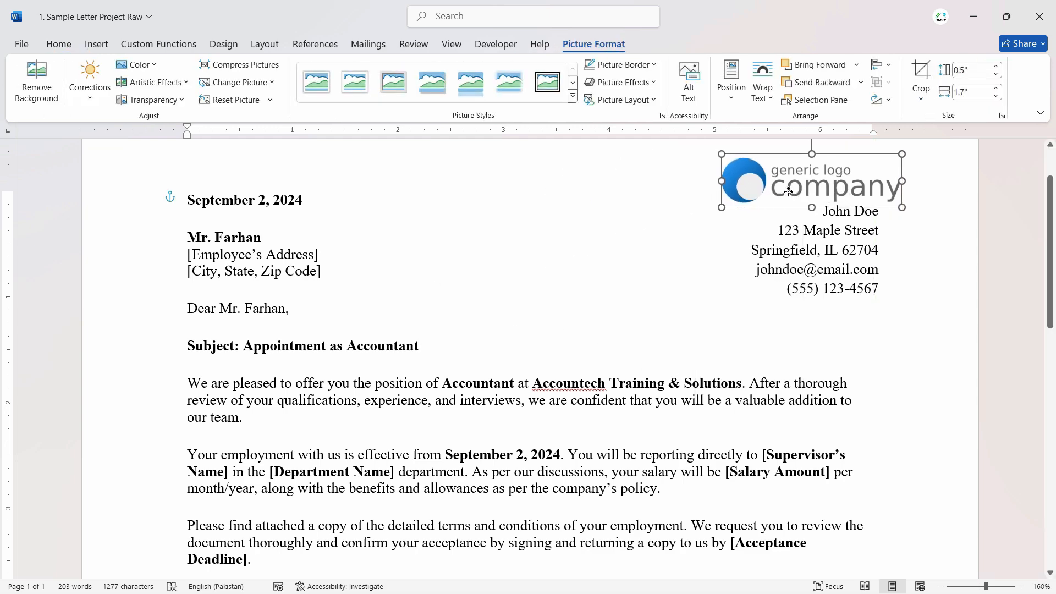
{"action": "scroll", "coordinate": [656, 342], "scroll_direction": "down", "scroll_amount": 1}
{"action": "left_click_drag", "start_coordinate": [878, 204], "coordinate": [815, 189]}
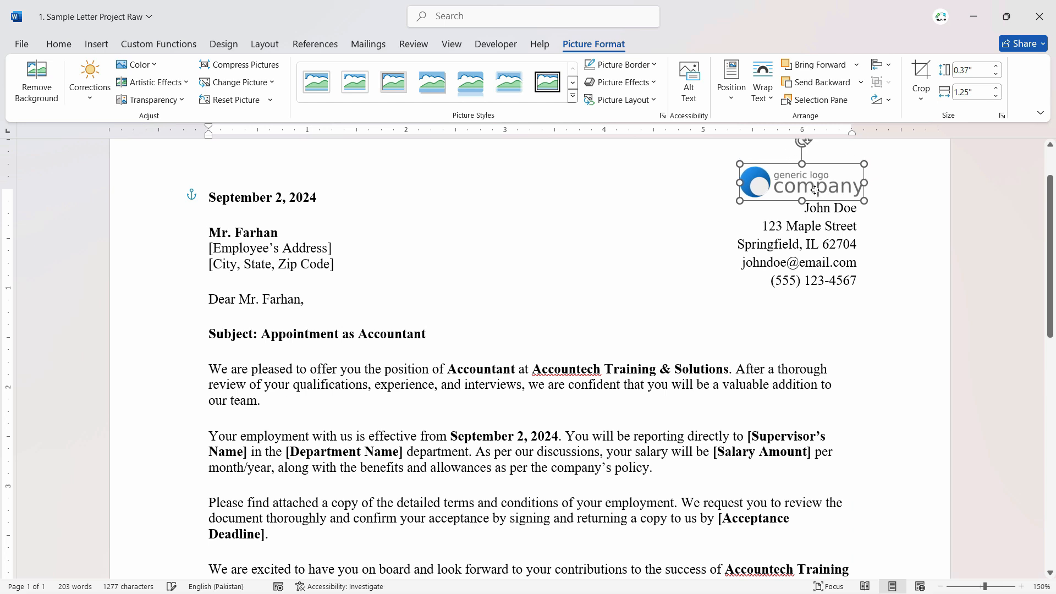
{"action": "left_click", "coordinate": [874, 303]}
{"action": "left_click_drag", "start_coordinate": [801, 199], "coordinate": [805, 194]}
{"action": "left_click", "coordinate": [853, 340]}
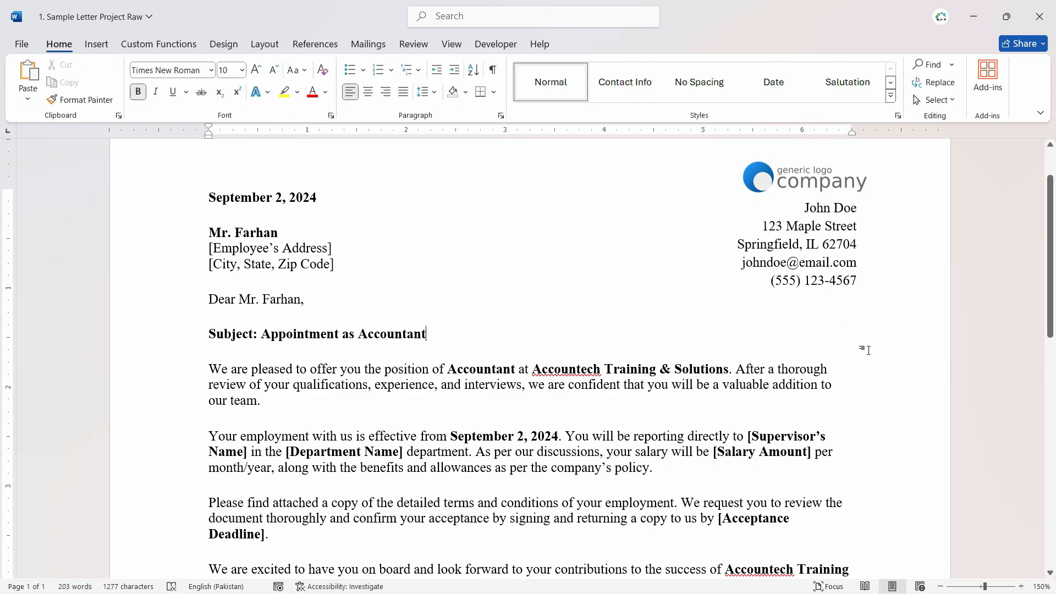
{"action": "scroll", "coordinate": [851, 346], "scroll_direction": "down", "scroll_amount": 3}
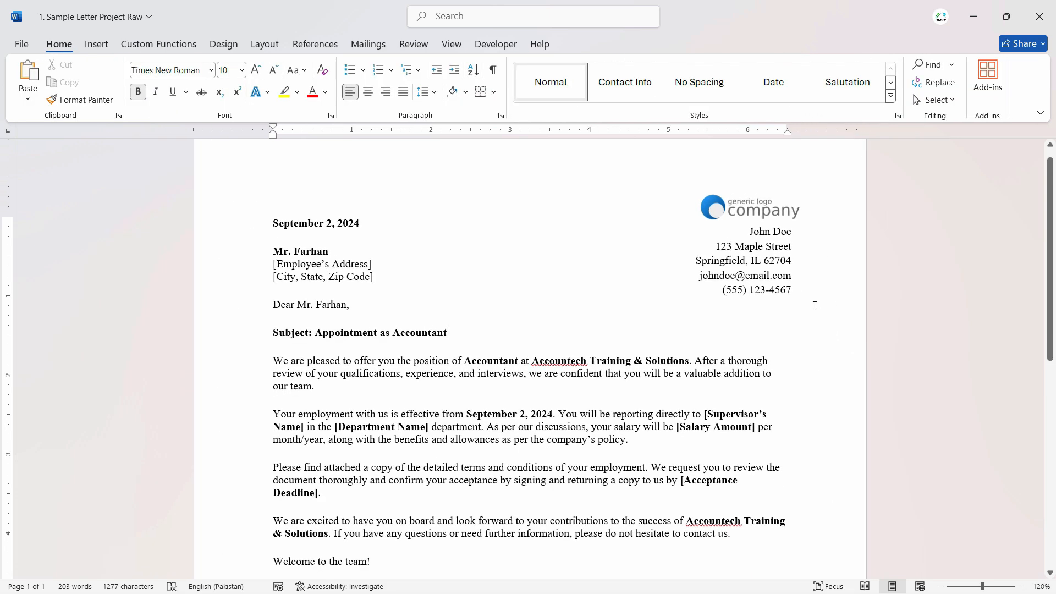
{"action": "scroll", "coordinate": [770, 340], "scroll_direction": "down", "scroll_amount": 2}
{"action": "scroll", "coordinate": [644, 410], "scroll_direction": "up", "scroll_amount": 1}
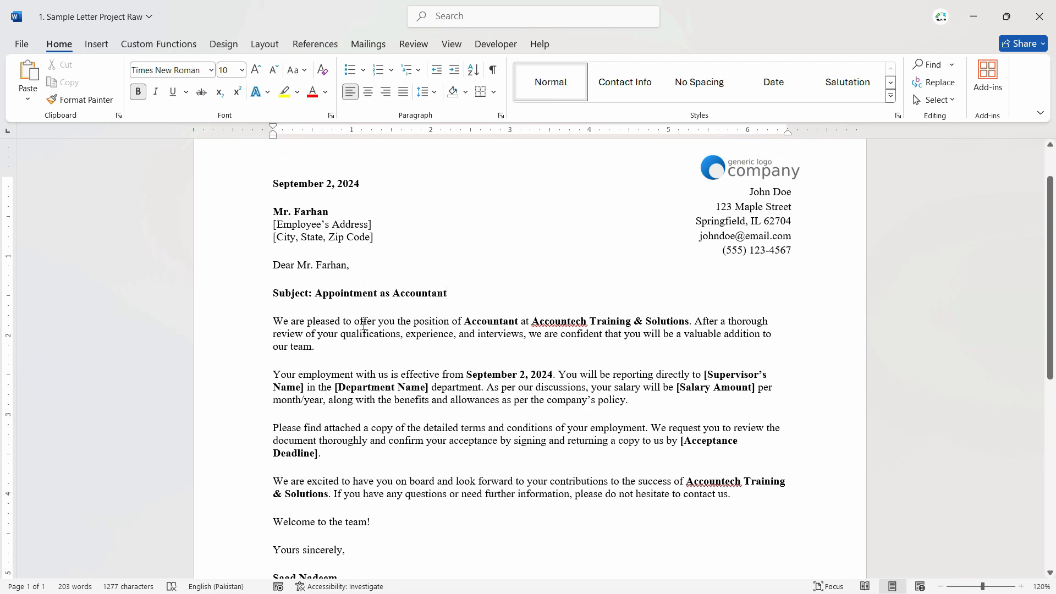
{"action": "scroll", "coordinate": [354, 337], "scroll_direction": "up", "scroll_amount": 2}
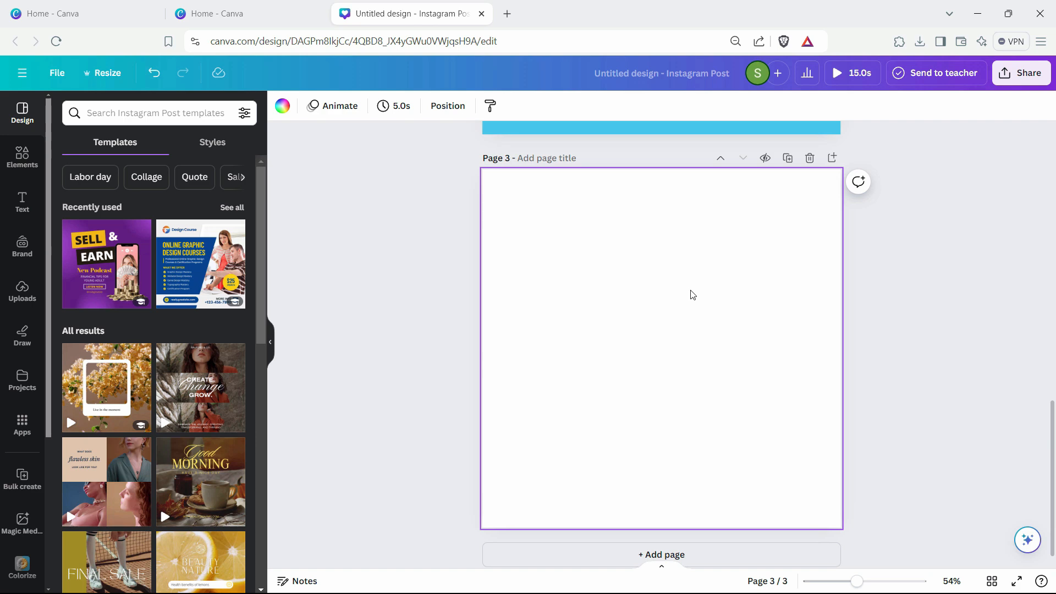
In Canva, search the elements for "textured" and narrow the results to photos
{"action": "left_click", "coordinate": [22, 157]}
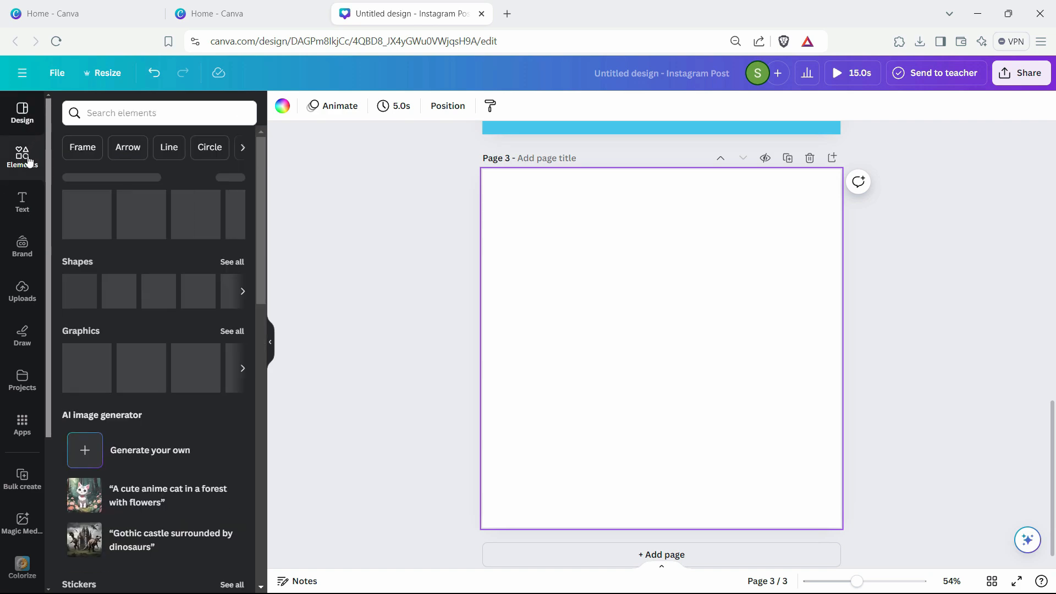
{"action": "left_click", "coordinate": [135, 113]}
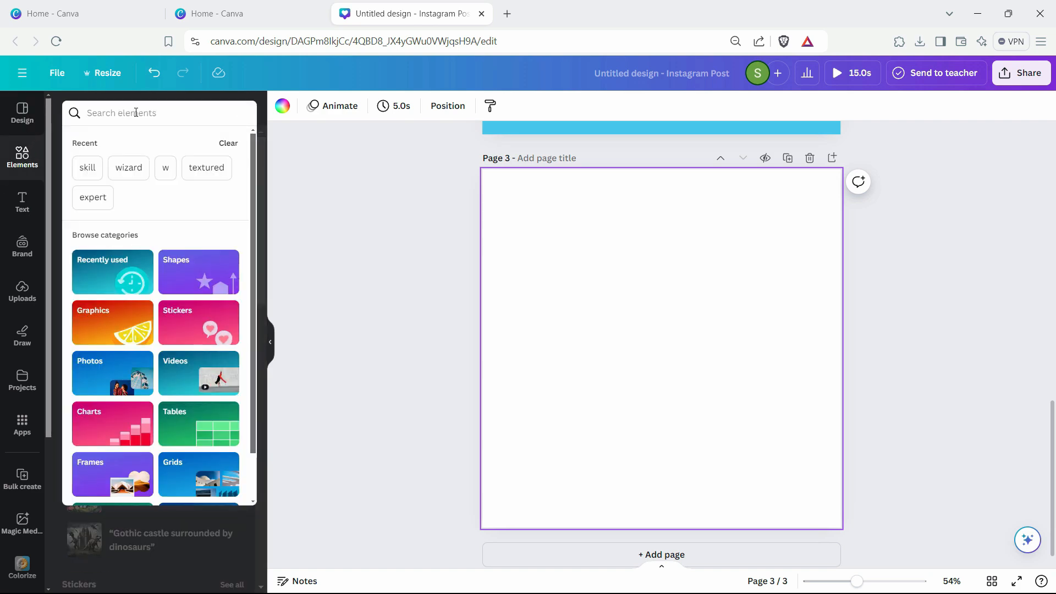
{"action": "type", "text": "textured"}
{"action": "key", "text": "Return"}
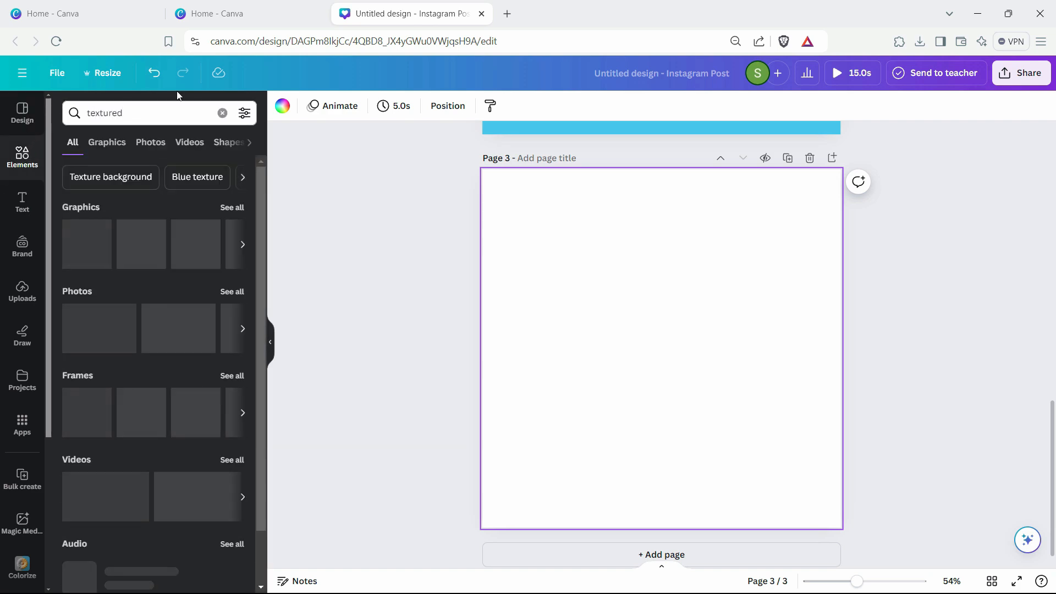
{"action": "left_click", "coordinate": [177, 142]}
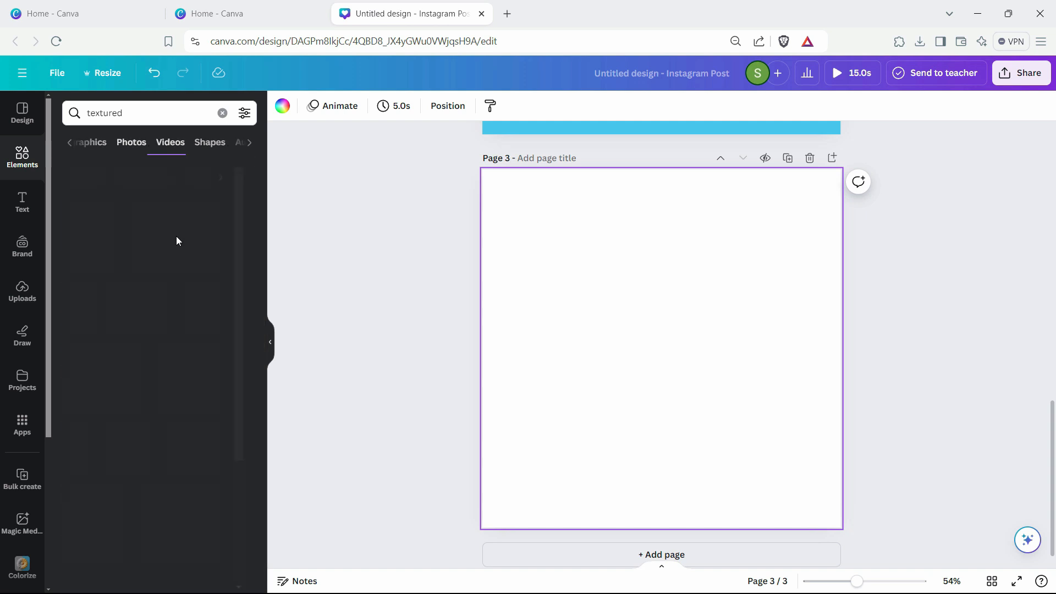
{"action": "left_click", "coordinate": [131, 142]}
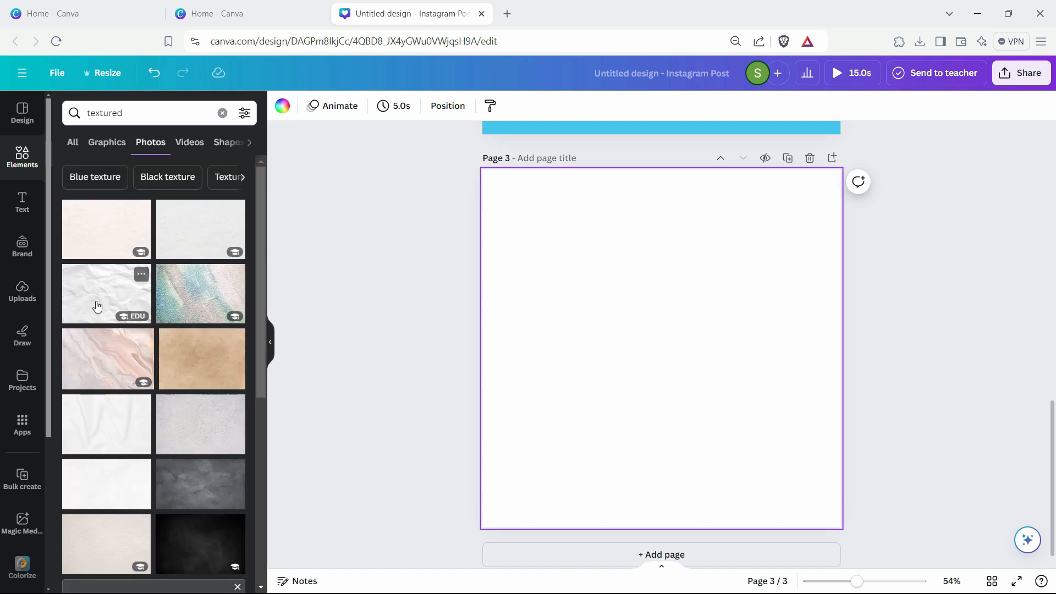
Place a grey textured photo on blank page 3 and replace it with the cream paper-texture photo
{"action": "left_click", "coordinate": [212, 448]}
{"action": "right_click", "coordinate": [625, 371]}
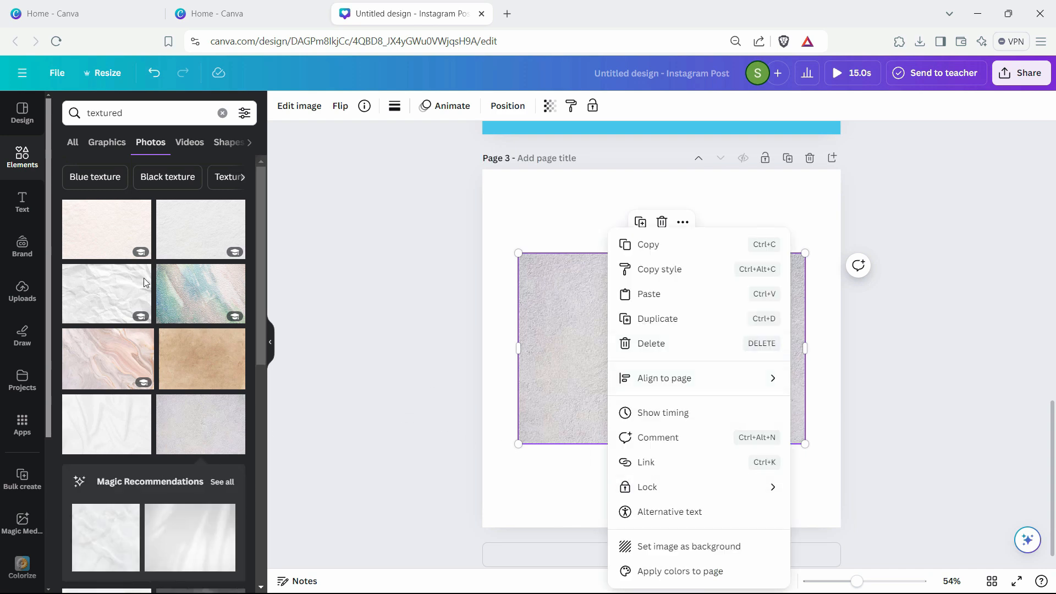
{"action": "left_click_drag", "start_coordinate": [118, 246], "coordinate": [715, 467]}
{"action": "key", "text": "Delete"}
{"action": "left_click_drag", "start_coordinate": [731, 405], "coordinate": [655, 289]}
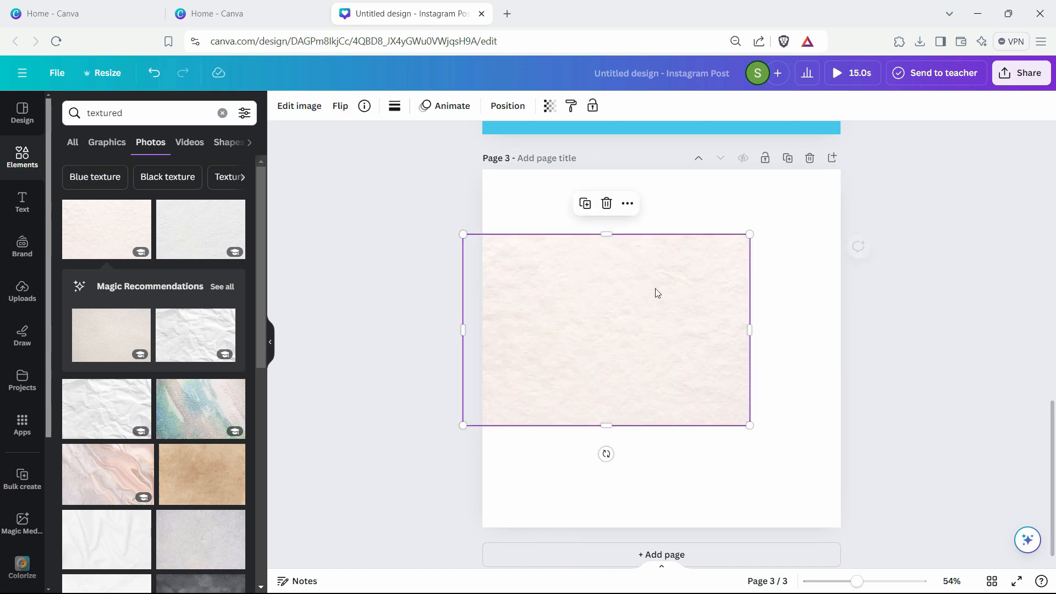
Set the cream paper-texture photo as the background of page 3
{"action": "right_click", "coordinate": [654, 291]}
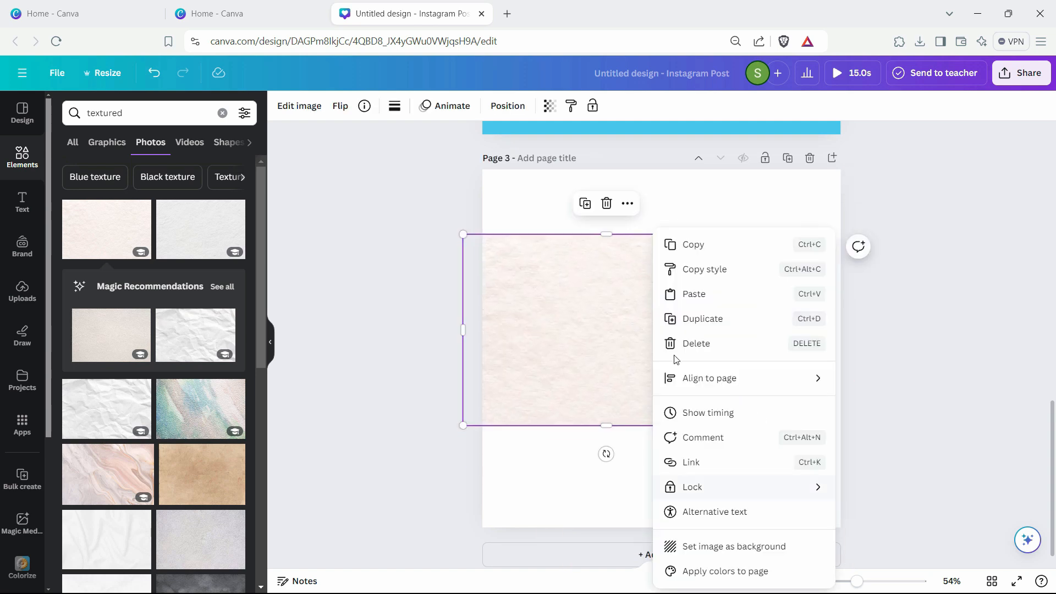
{"action": "left_click", "coordinate": [731, 545]}
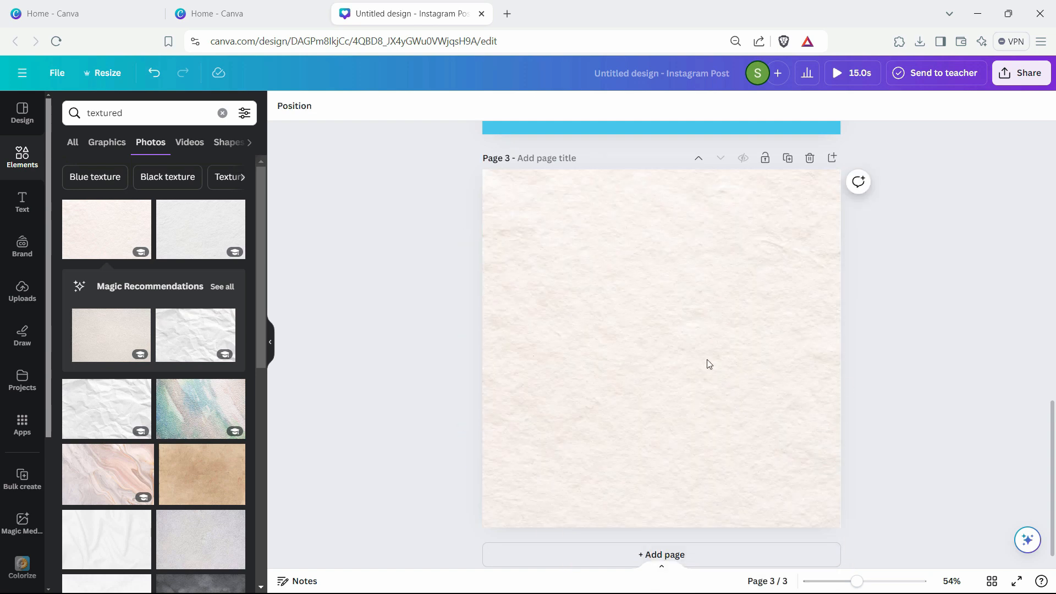
{"action": "scroll", "coordinate": [713, 285], "scroll_direction": "up", "scroll_amount": 1}
{"action": "scroll", "coordinate": [707, 308], "scroll_direction": "down", "scroll_amount": 1}
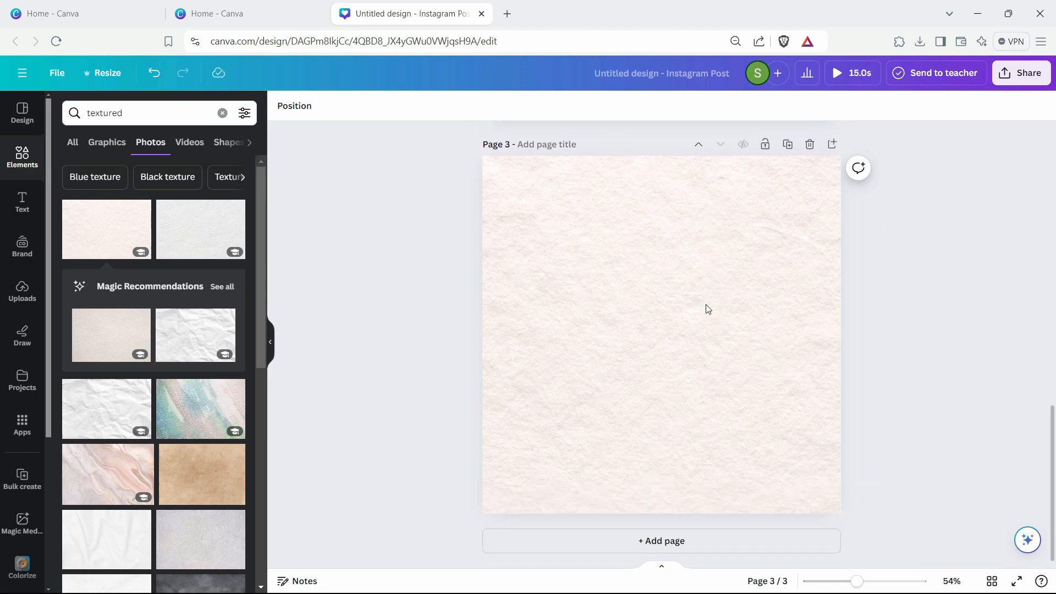
{"action": "left_click", "coordinate": [665, 316]}
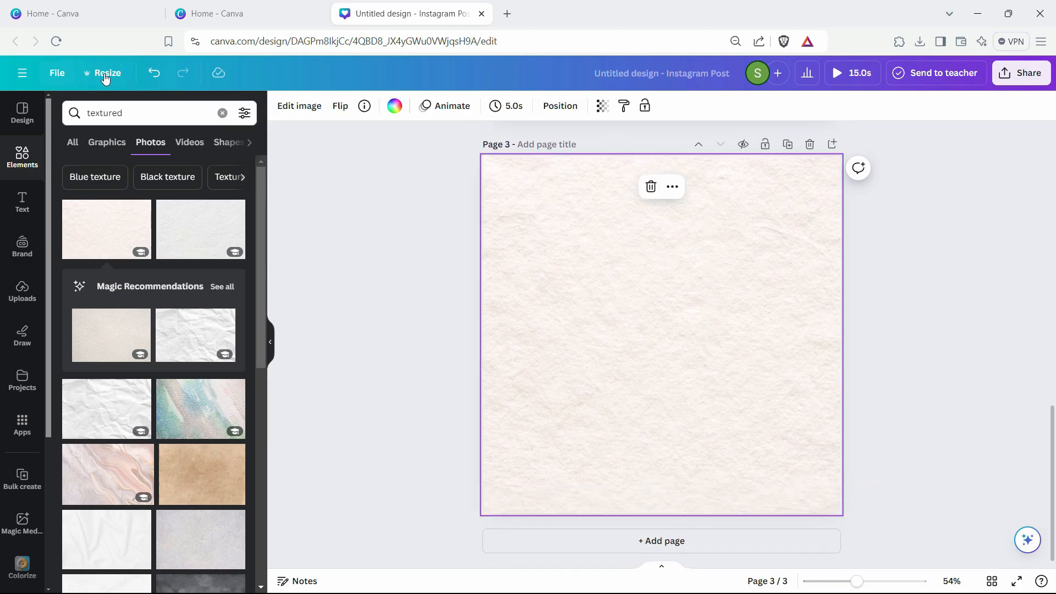
{"action": "left_click", "coordinate": [104, 73]}
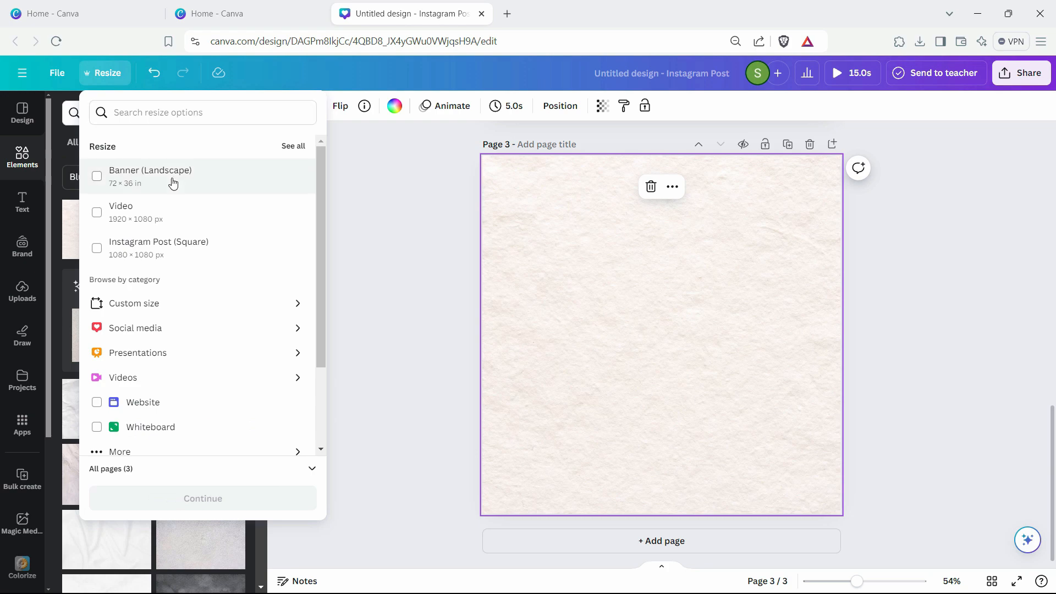
{"action": "left_click", "coordinate": [296, 306]}
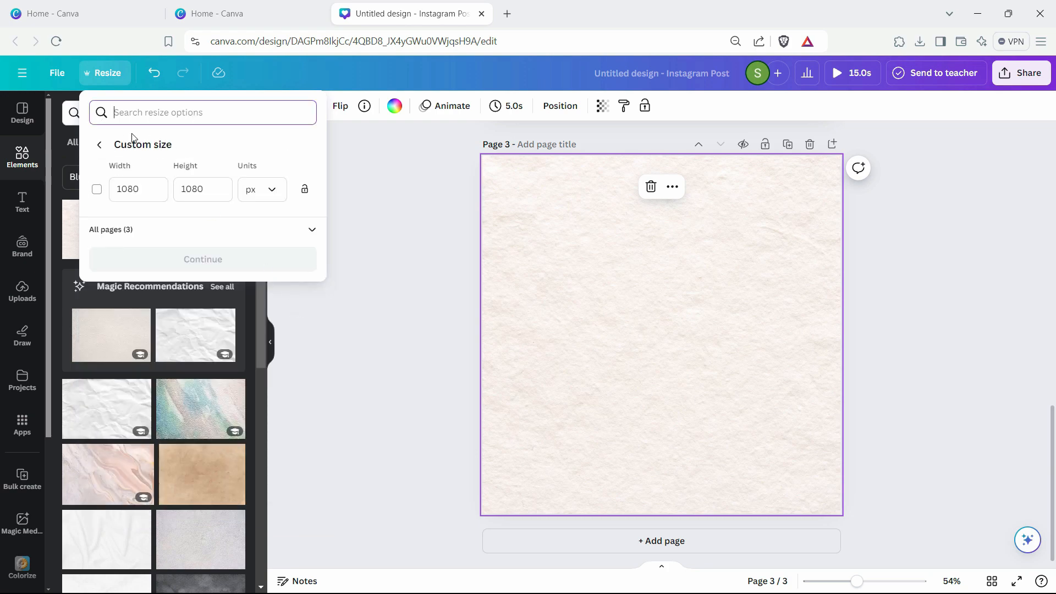
{"action": "left_click", "coordinate": [105, 73]}
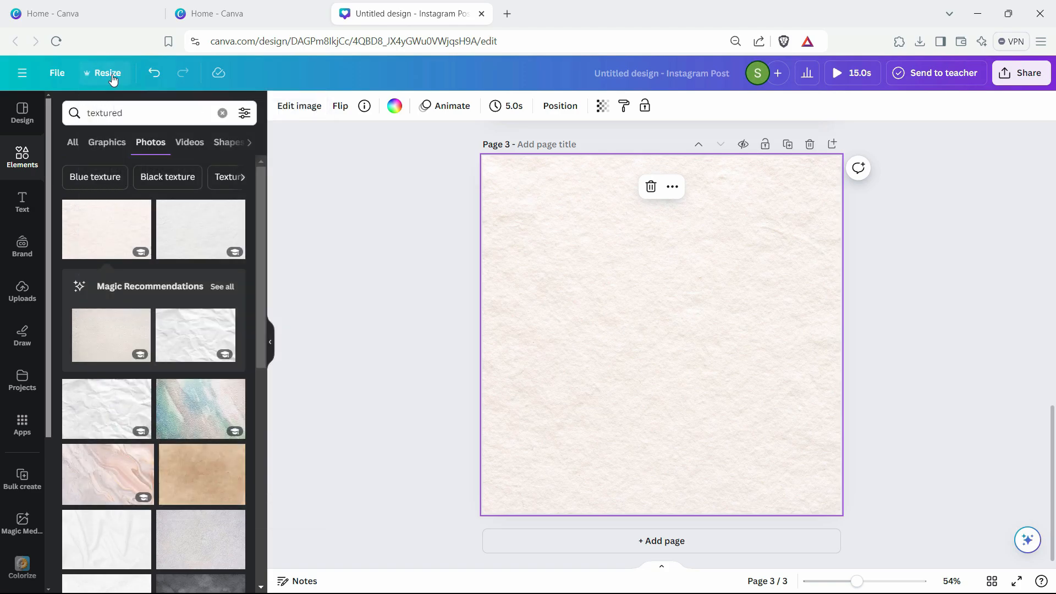
Resize this design to the Invoice format, 21 × 29.7 cm, and select page 3
{"action": "left_click", "coordinate": [106, 74]}
{"action": "scroll", "coordinate": [204, 380], "scroll_direction": "down", "scroll_amount": 3}
{"action": "left_click", "coordinate": [165, 341]}
{"action": "scroll", "coordinate": [165, 266], "scroll_direction": "down", "scroll_amount": 5}
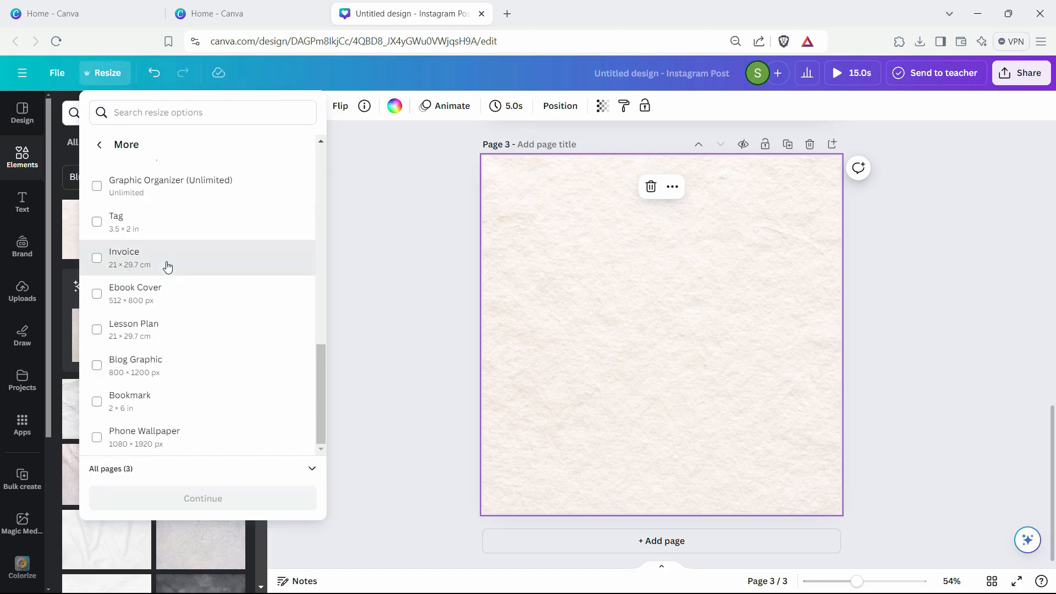
{"action": "left_click", "coordinate": [165, 265]}
{"action": "left_click", "coordinate": [236, 502]}
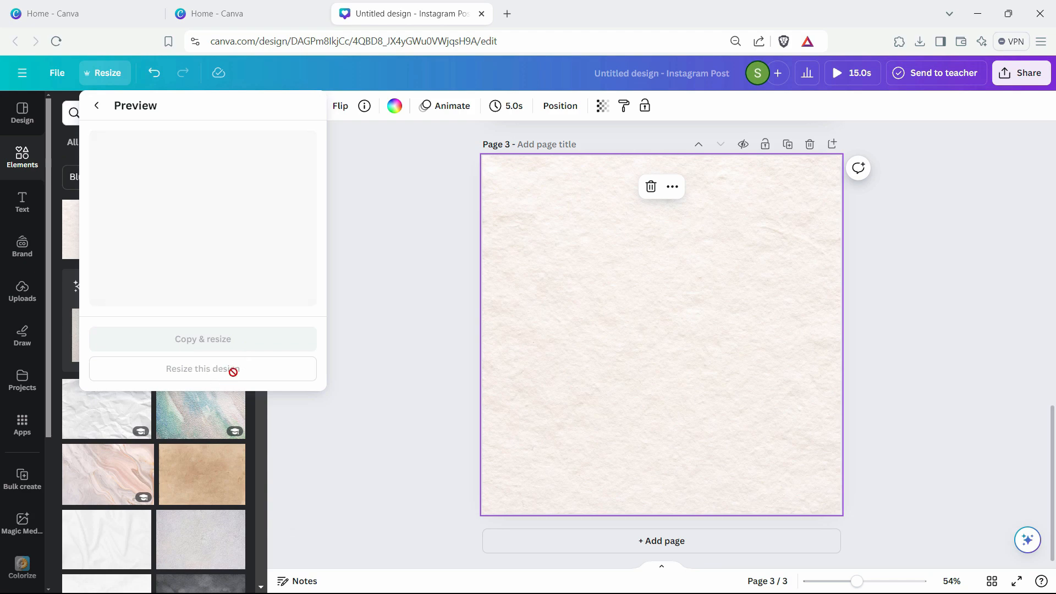
{"action": "left_click", "coordinate": [232, 394]}
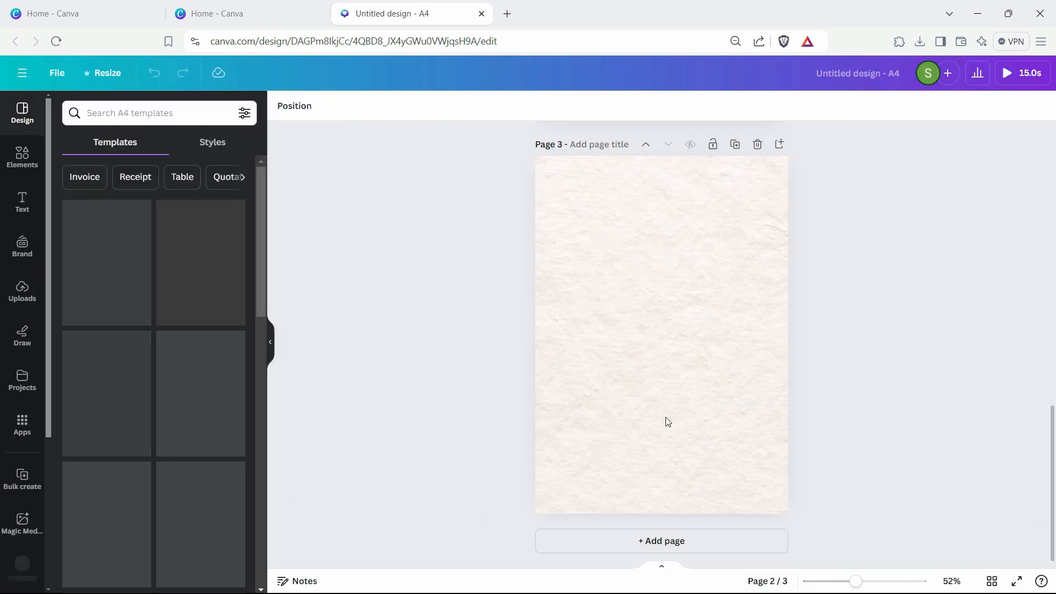
{"action": "left_click", "coordinate": [691, 382]}
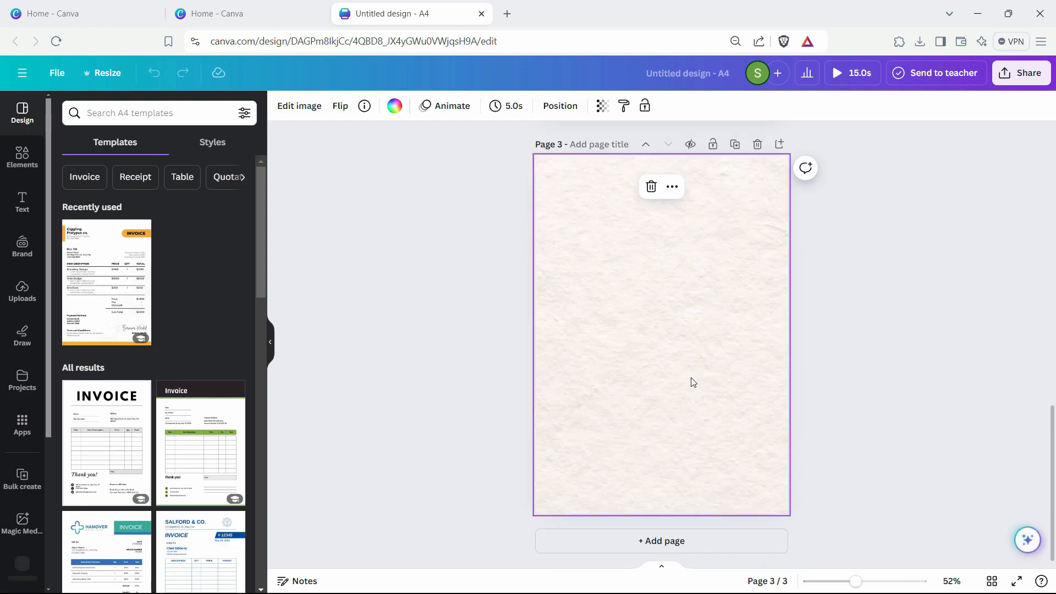
{"action": "scroll", "coordinate": [693, 382], "scroll_direction": "up", "scroll_amount": 3}
{"action": "scroll", "coordinate": [731, 384], "scroll_direction": "up", "scroll_amount": 5}
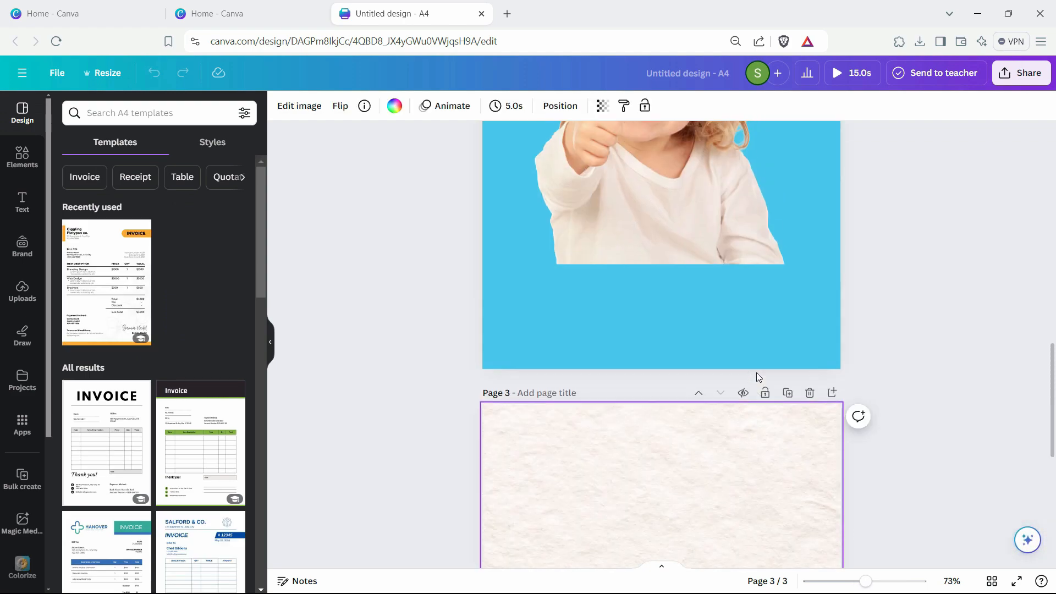
{"action": "scroll", "coordinate": [754, 379], "scroll_direction": "down", "scroll_amount": 3}
{"action": "scroll", "coordinate": [752, 387], "scroll_direction": "down", "scroll_amount": 3}
{"action": "scroll", "coordinate": [753, 387], "scroll_direction": "up", "scroll_amount": 2}
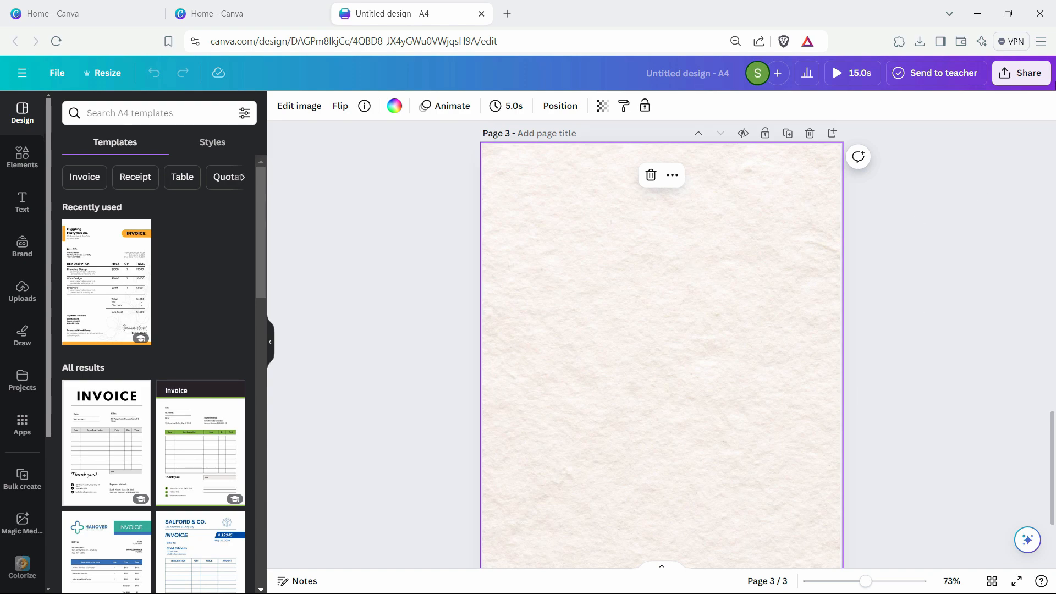
Set the design's download file type to JPG
{"action": "left_click", "coordinate": [1022, 73]}
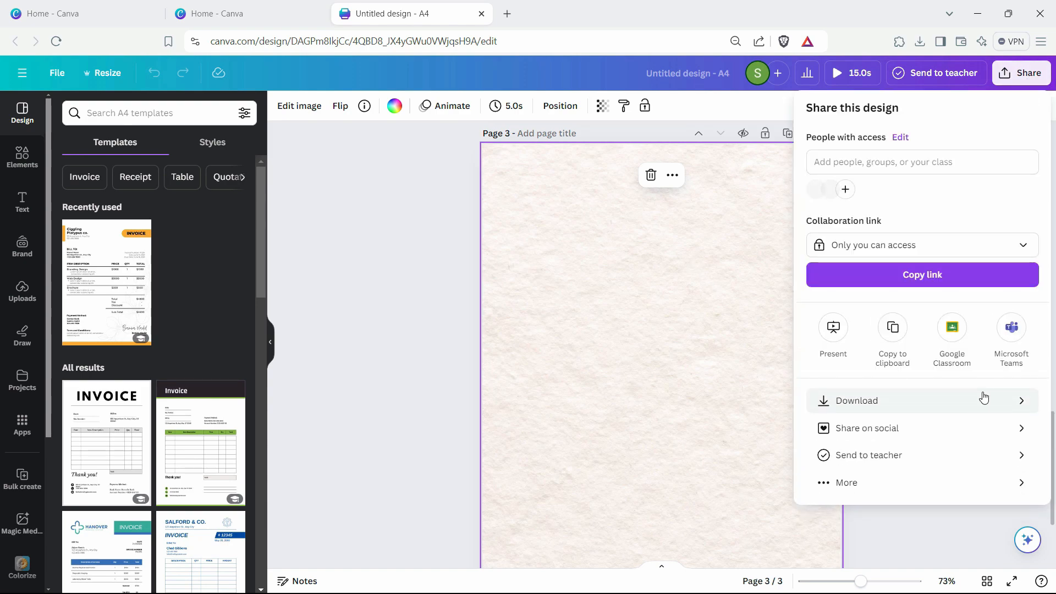
{"action": "left_click", "coordinate": [984, 400]}
{"action": "left_click", "coordinate": [1011, 159]}
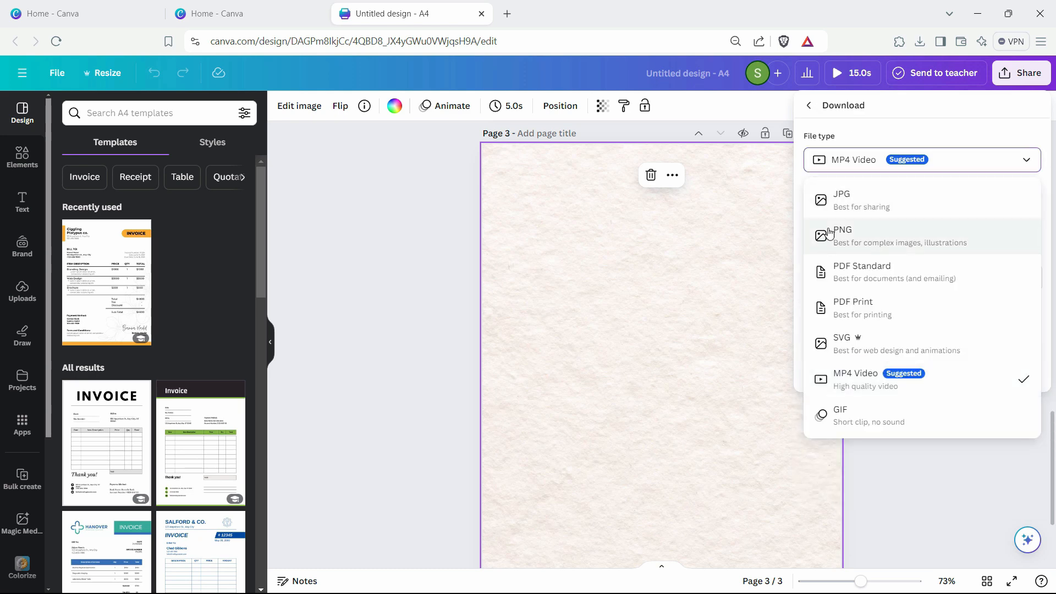
{"action": "left_click", "coordinate": [858, 194]}
Download only the current page, page 3, and save the file as "Textured Image"
{"action": "left_click", "coordinate": [1036, 333]}
{"action": "left_click", "coordinate": [1021, 360]}
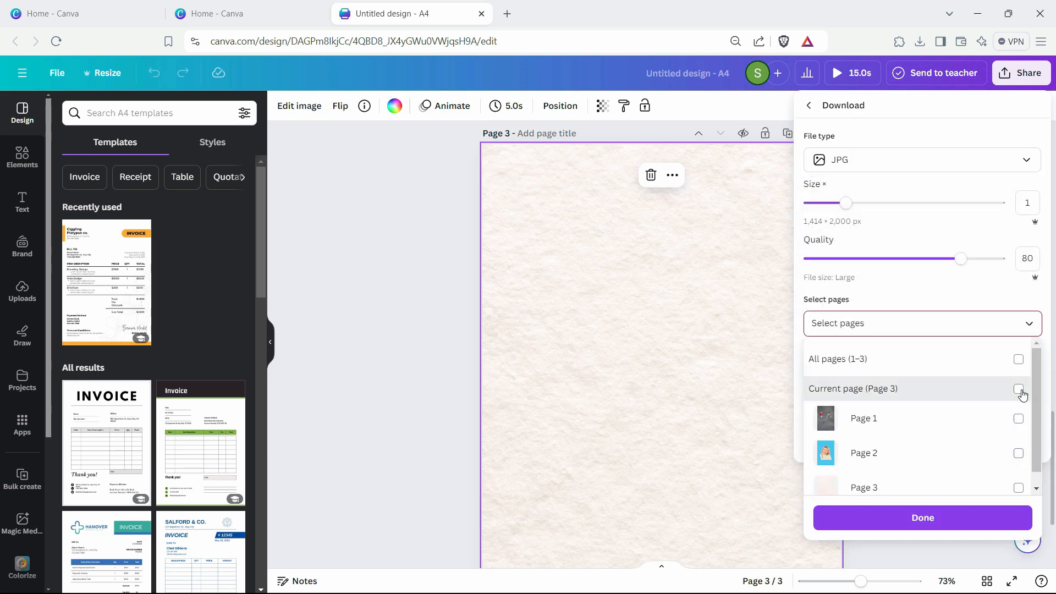
{"action": "left_click", "coordinate": [1020, 386]}
{"action": "left_click", "coordinate": [924, 516]}
{"action": "left_click", "coordinate": [924, 430]}
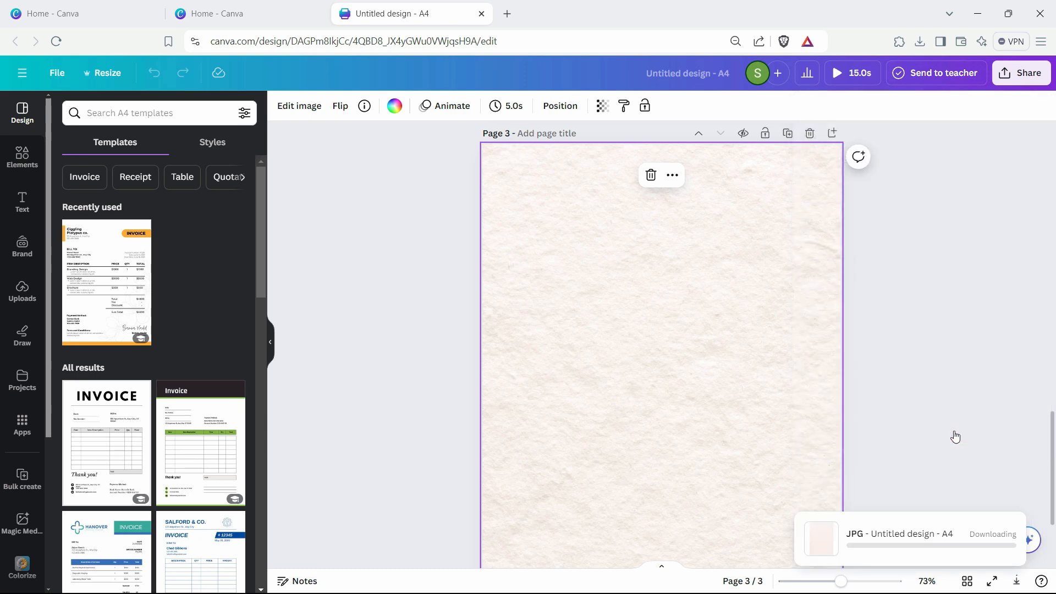
{"action": "type", "text": "Te"}
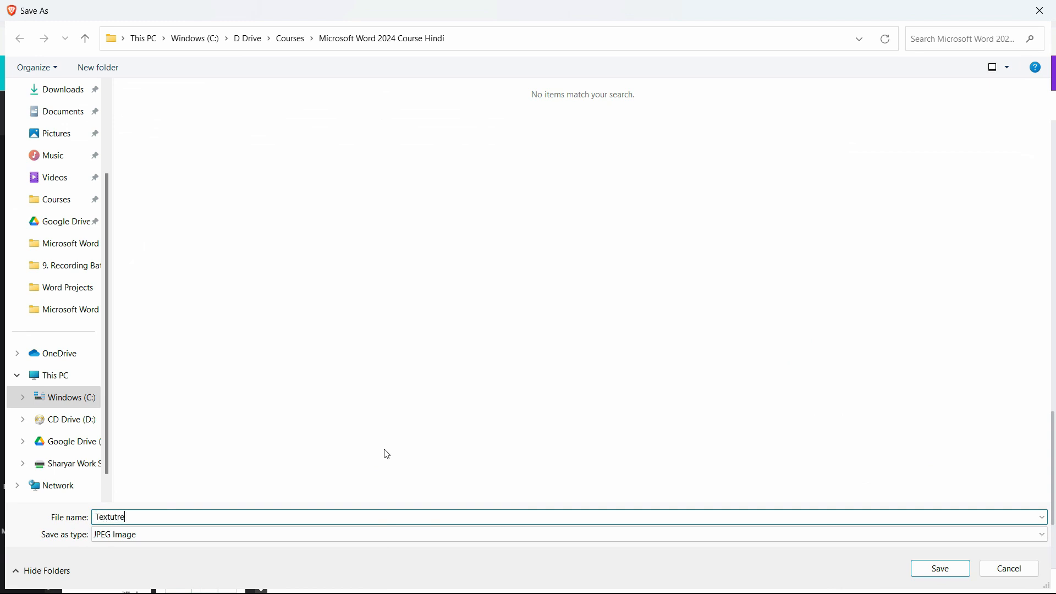
{"action": "type", "text": "xtured Image"}
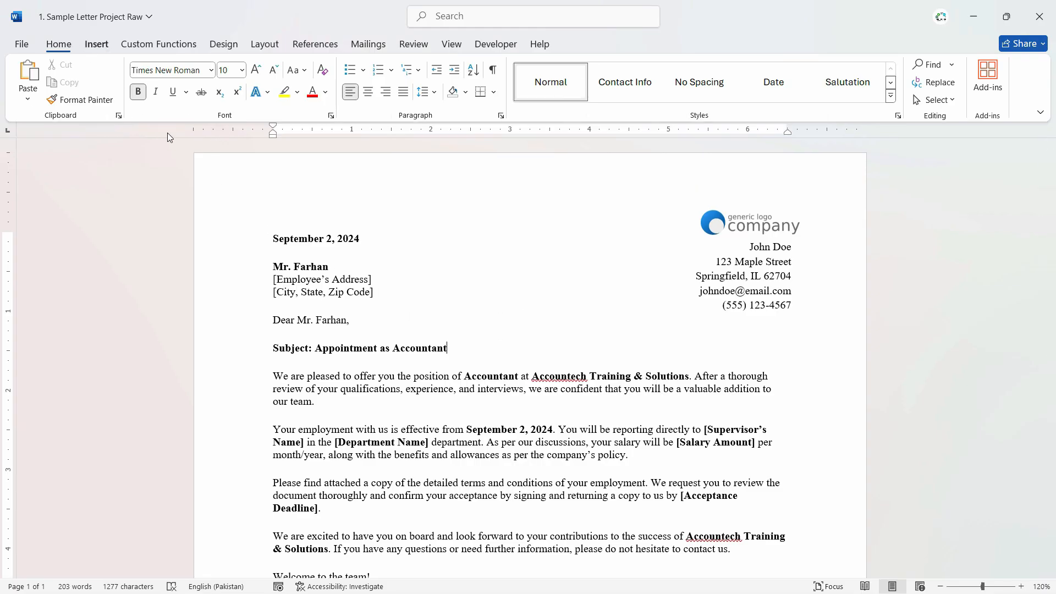
Insert the "Textured Image" picture from this device at the end of the letter's subject line
{"action": "left_click", "coordinate": [96, 44]}
{"action": "left_click", "coordinate": [167, 82]}
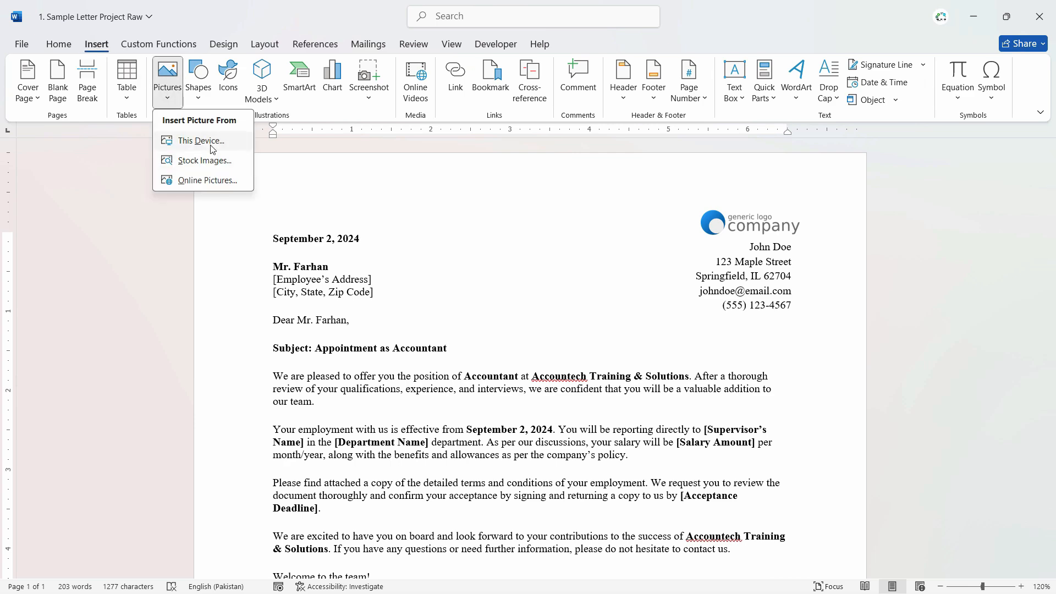
{"action": "left_click", "coordinate": [212, 140]}
{"action": "left_click", "coordinate": [314, 110]}
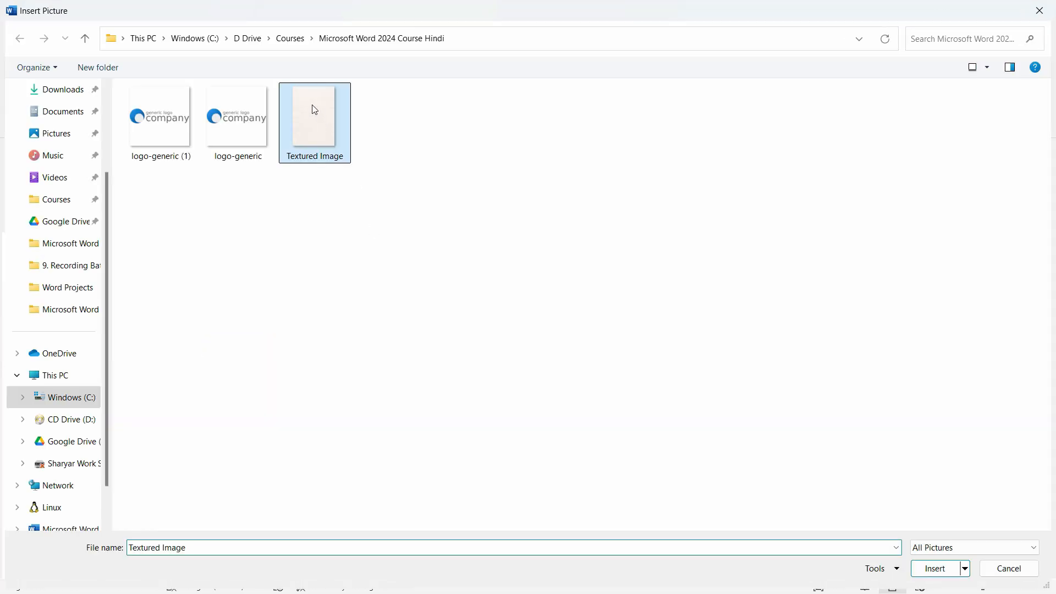
{"action": "double_click", "coordinate": [314, 110]}
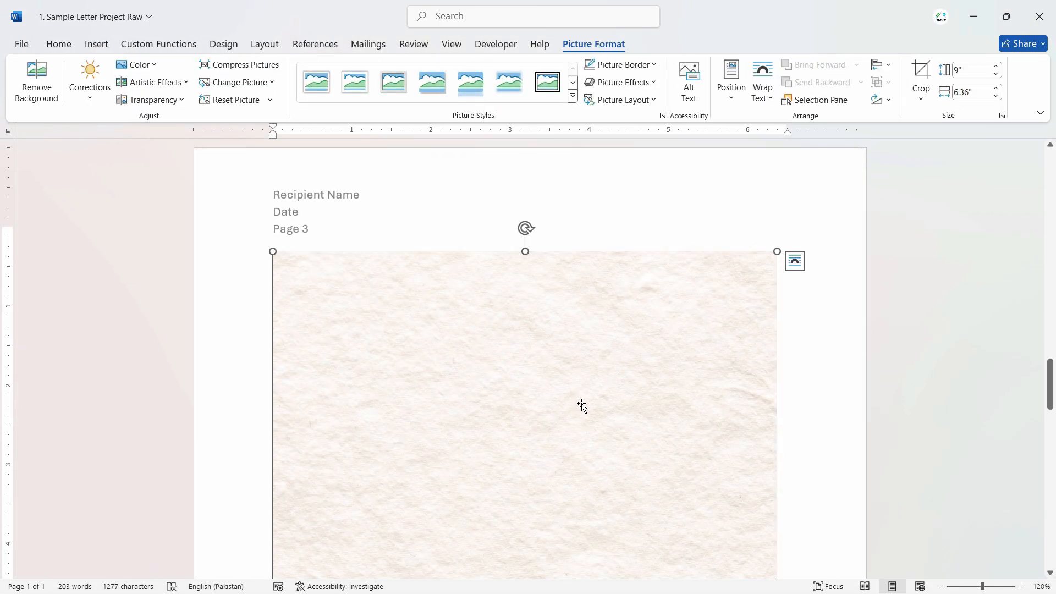
{"action": "scroll", "coordinate": [671, 380], "scroll_direction": "down", "scroll_amount": 4}
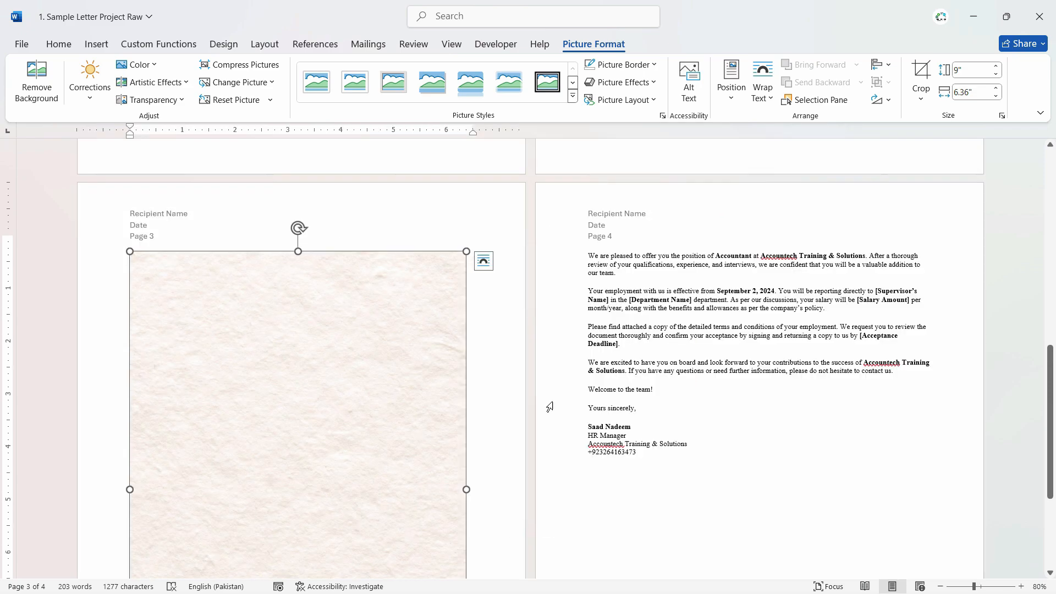
{"action": "left_click", "coordinate": [483, 262]}
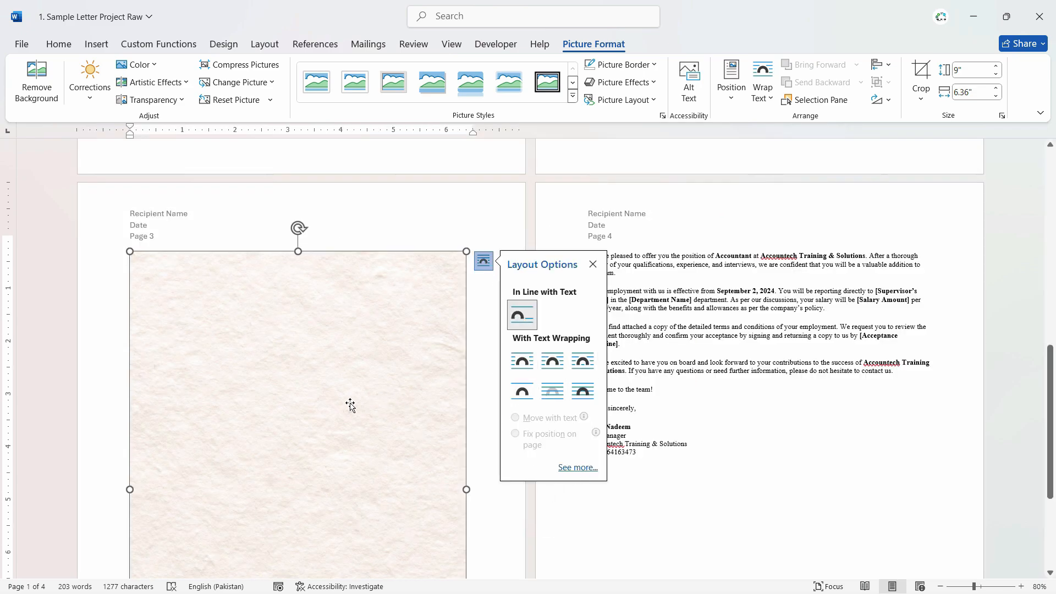
{"action": "left_click_drag", "start_coordinate": [348, 406], "coordinate": [557, 286]}
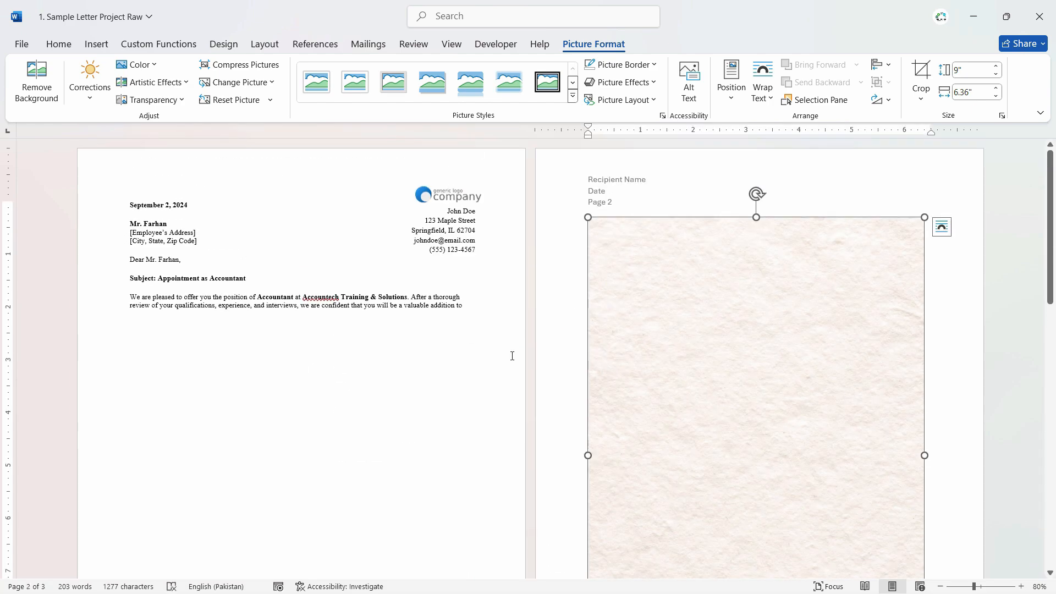
{"action": "left_click_drag", "start_coordinate": [657, 337], "coordinate": [376, 306]}
{"action": "key", "text": "ctrl+z"}
{"action": "key", "text": "ctrl+z"}
{"action": "scroll", "coordinate": [622, 351], "scroll_direction": "up", "scroll_amount": 10}
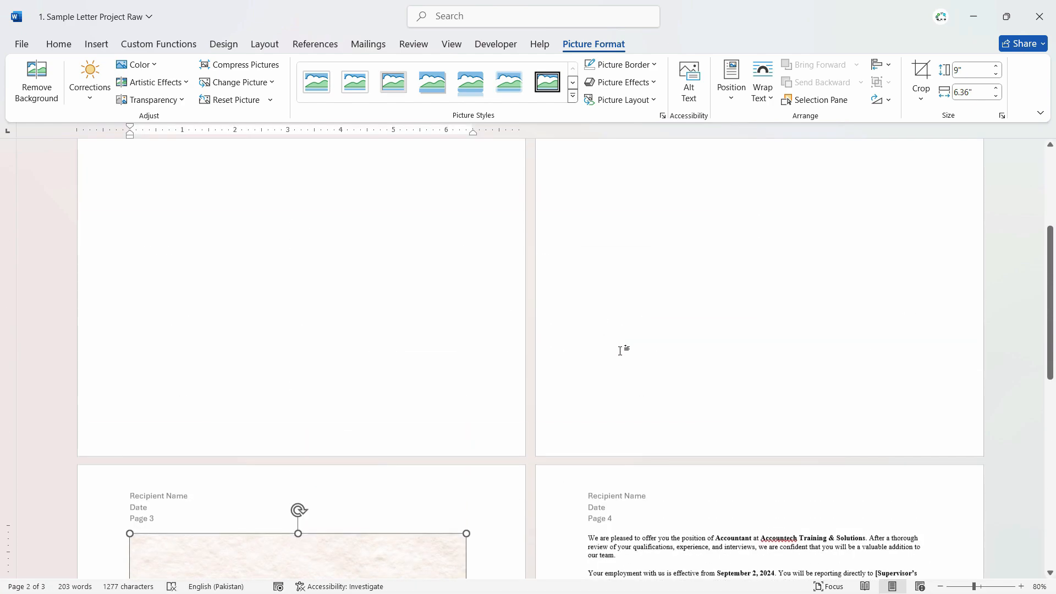
Set the textured picture's text wrapping to Behind Text
{"action": "scroll", "coordinate": [818, 366], "scroll_direction": "down", "scroll_amount": 2}
{"action": "scroll", "coordinate": [818, 366], "scroll_direction": "down", "scroll_amount": 1}
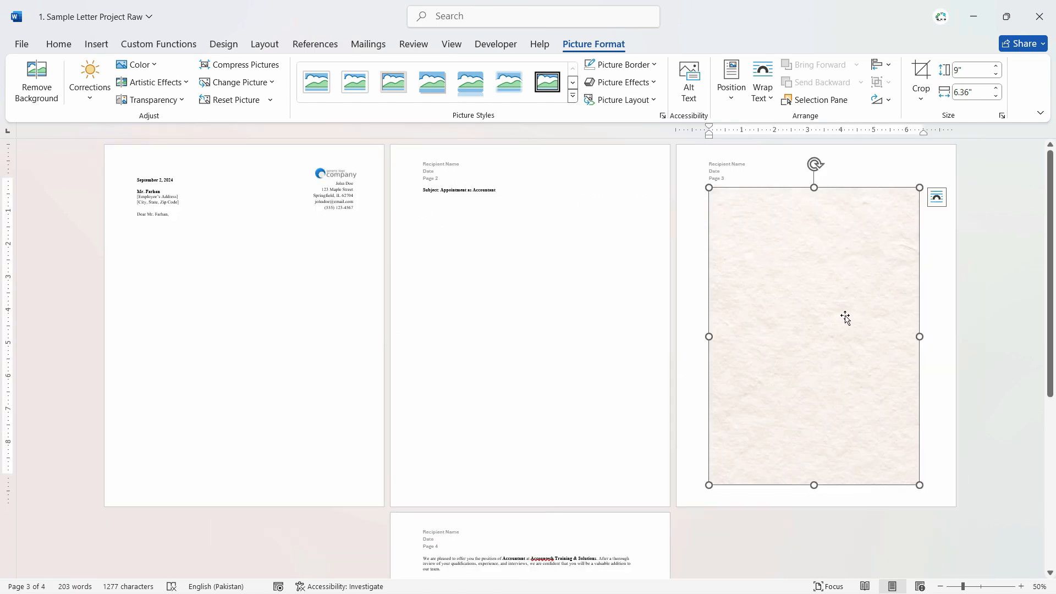
{"action": "right_click", "coordinate": [829, 290]}
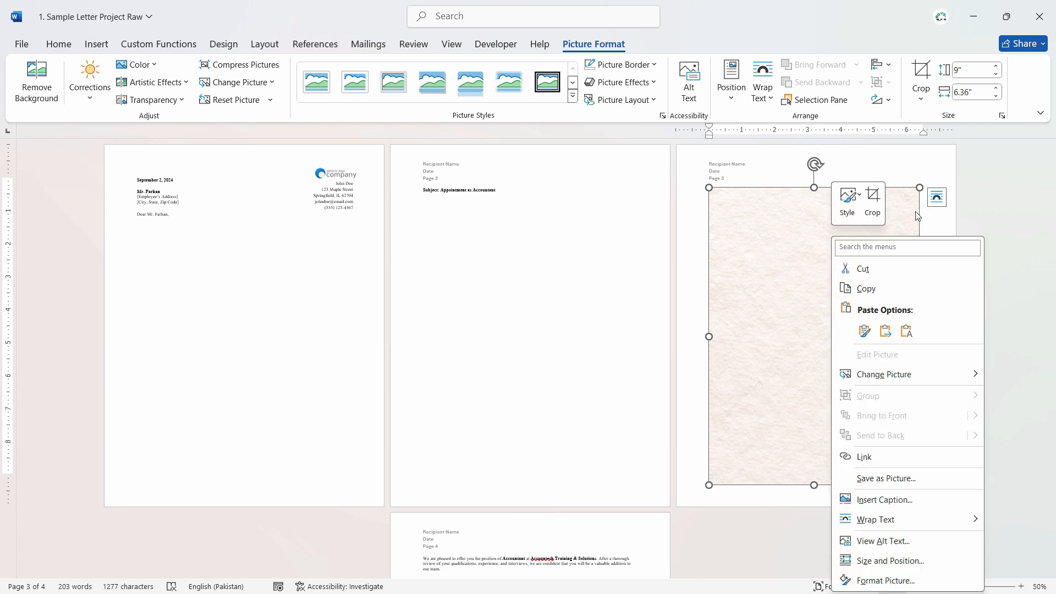
{"action": "left_click", "coordinate": [940, 200]}
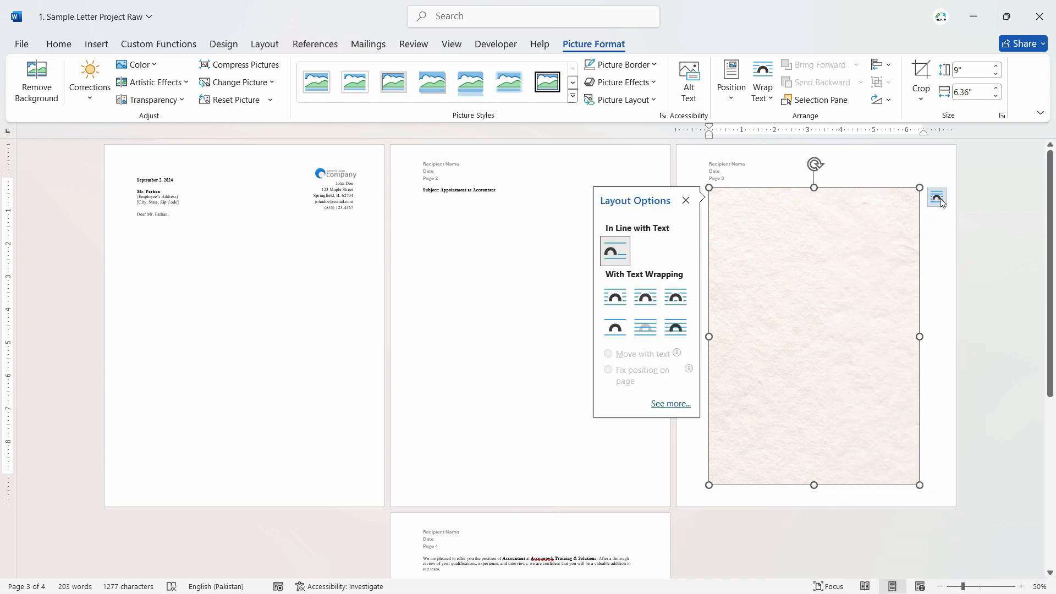
{"action": "left_click", "coordinate": [644, 330]}
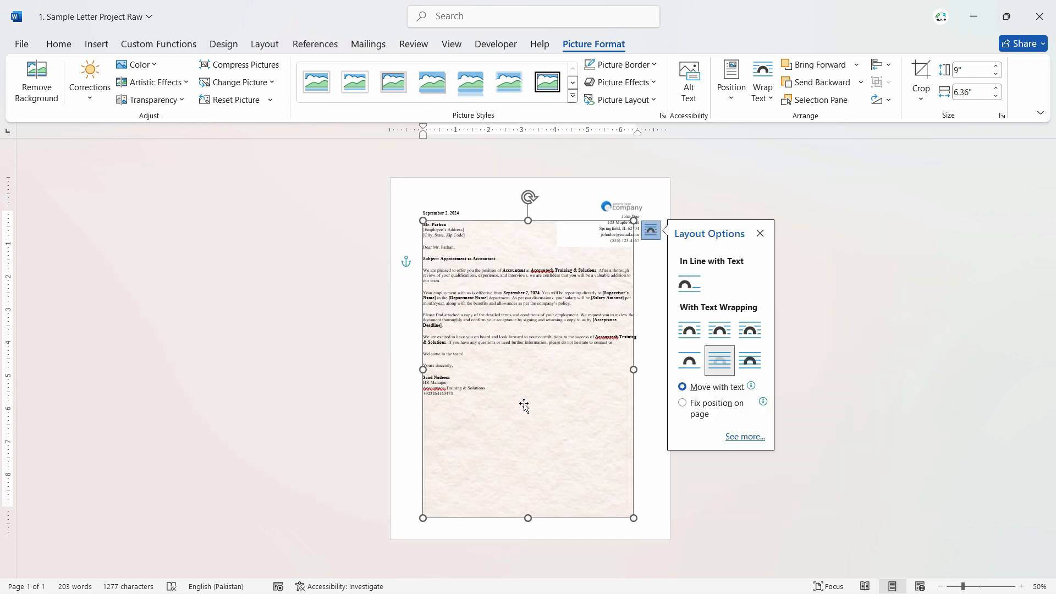
{"action": "left_click", "coordinate": [601, 452]}
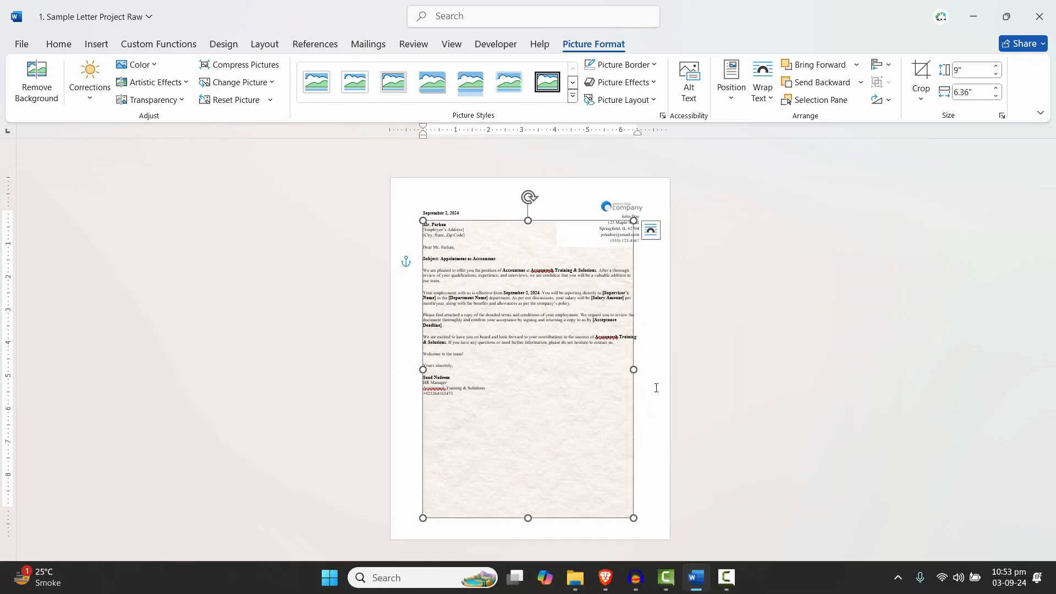
Align the textured picture with the page's upper-left corner and enlarge it to about 12.04" × 8.51" to cover the page
{"action": "scroll", "coordinate": [640, 391], "scroll_direction": "up", "scroll_amount": 1}
{"action": "scroll", "coordinate": [640, 391], "scroll_direction": "up", "scroll_amount": 1}
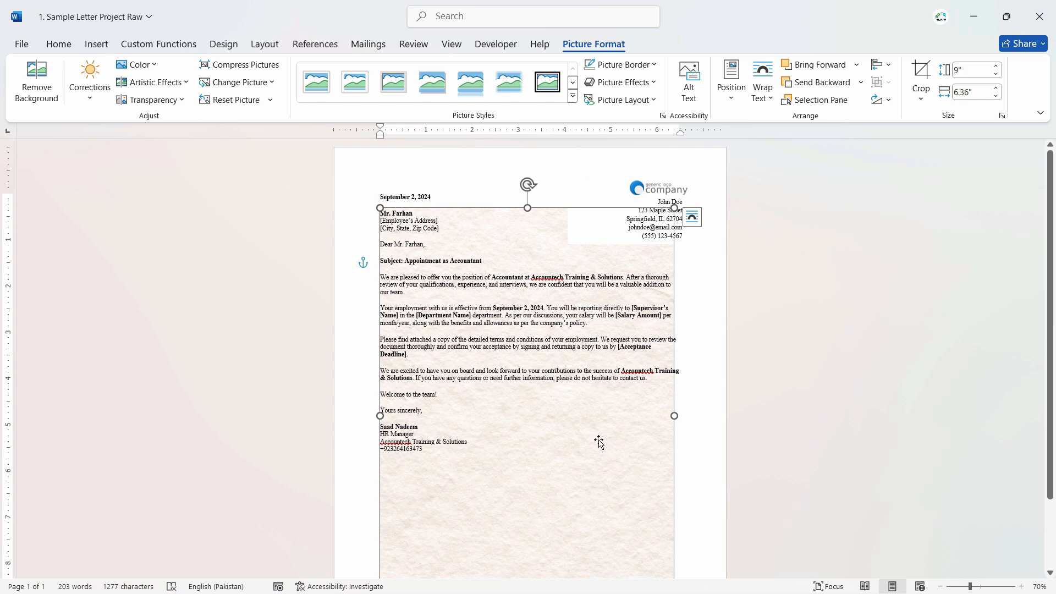
{"action": "left_click_drag", "start_coordinate": [599, 438], "coordinate": [554, 384]}
{"action": "scroll", "coordinate": [587, 406], "scroll_direction": "down", "scroll_amount": 1}
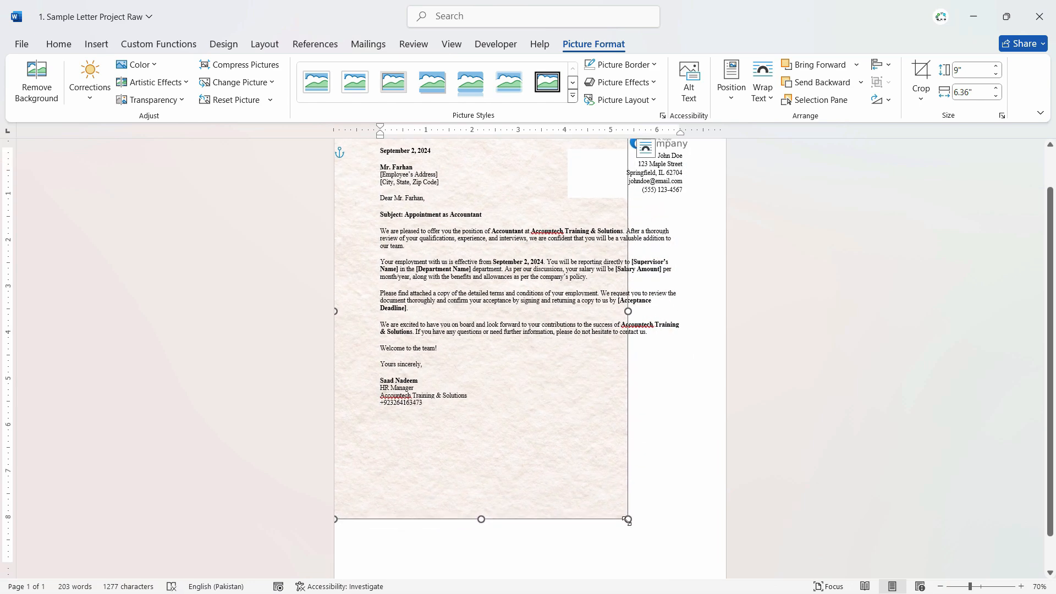
{"action": "left_click_drag", "start_coordinate": [628, 519], "coordinate": [726, 577]}
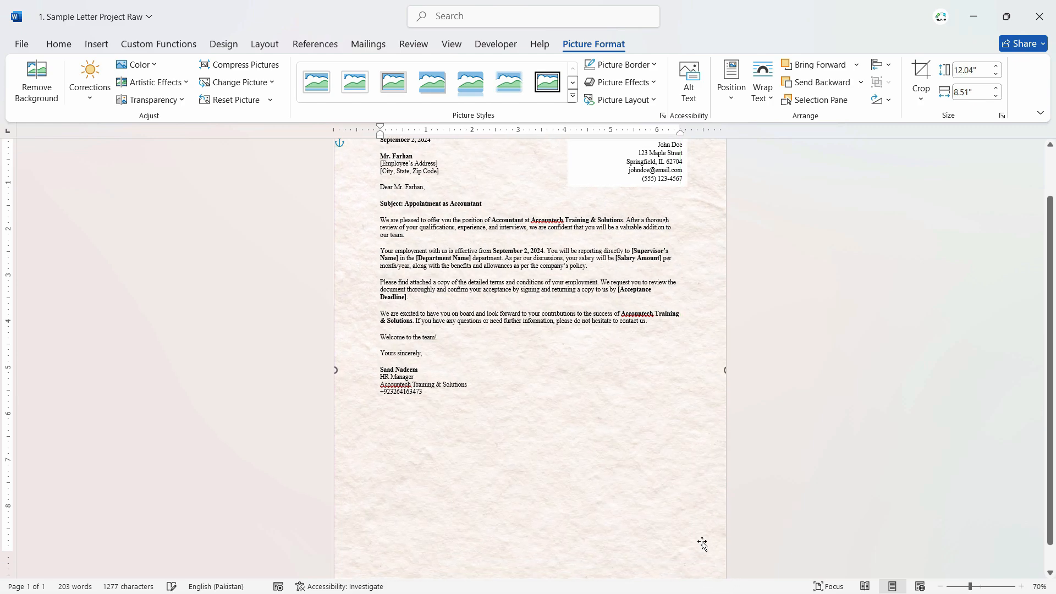
{"action": "scroll", "coordinate": [726, 514], "scroll_direction": "up", "scroll_amount": 2}
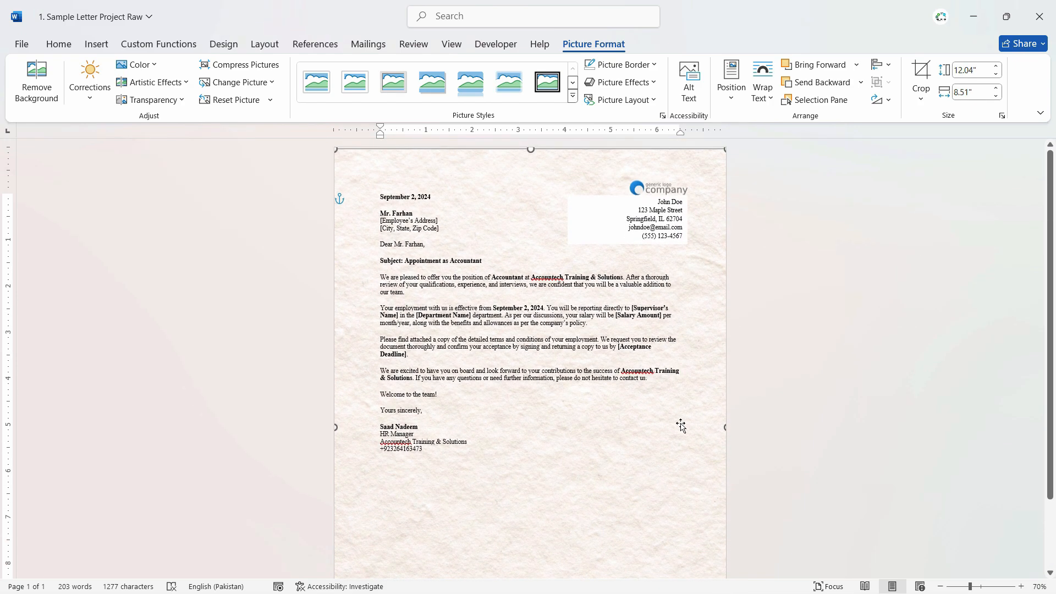
Remove the white fill from the contact details text box with No Fill
{"action": "left_click", "coordinate": [607, 220]}
{"action": "left_click", "coordinate": [599, 235]}
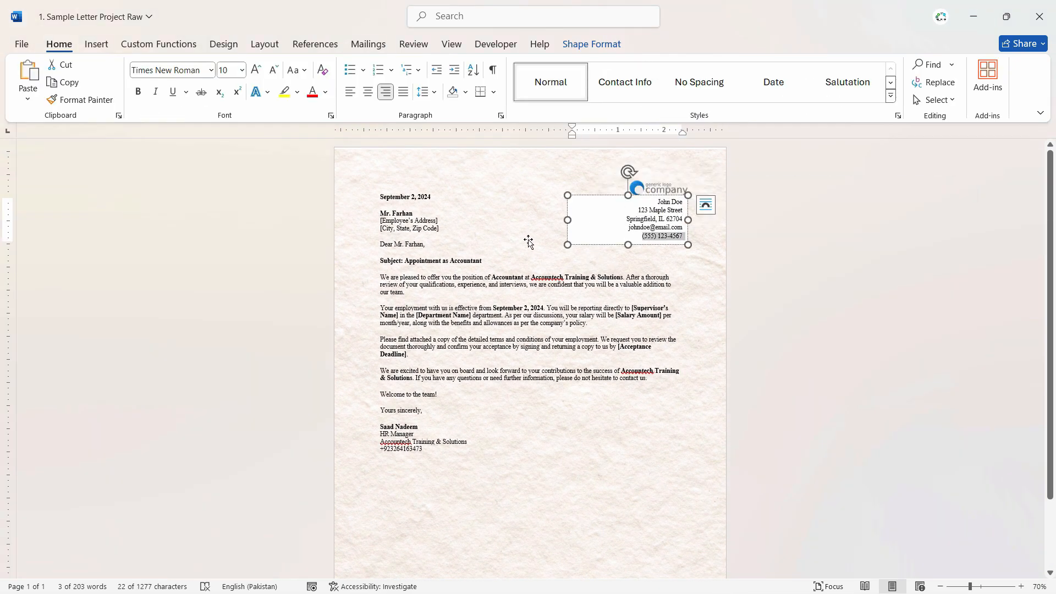
{"action": "left_click", "coordinate": [602, 228]}
{"action": "left_click", "coordinate": [600, 46]}
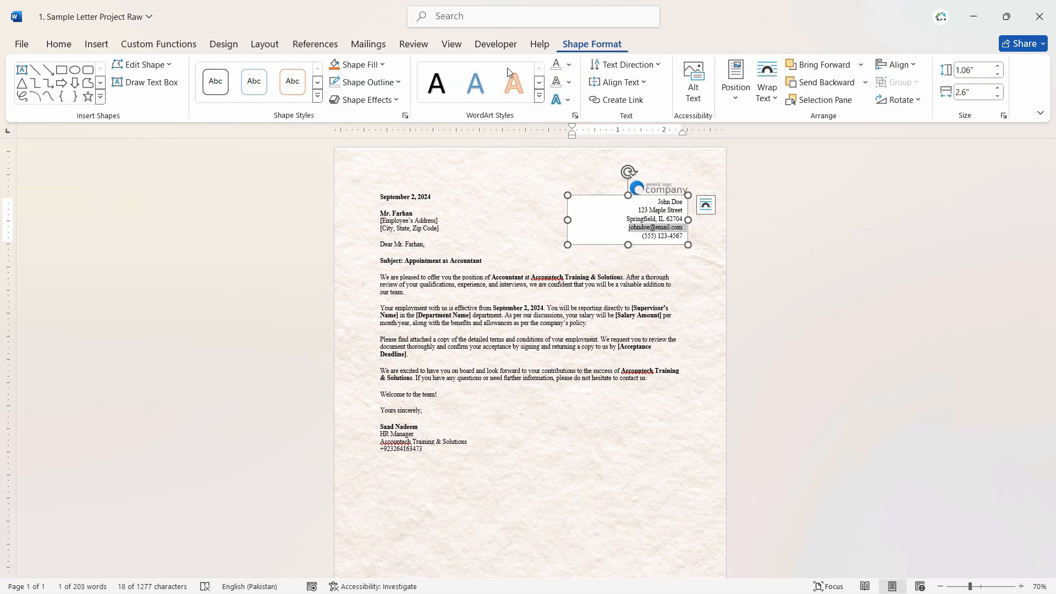
{"action": "left_click", "coordinate": [381, 64]}
{"action": "left_click", "coordinate": [397, 215]}
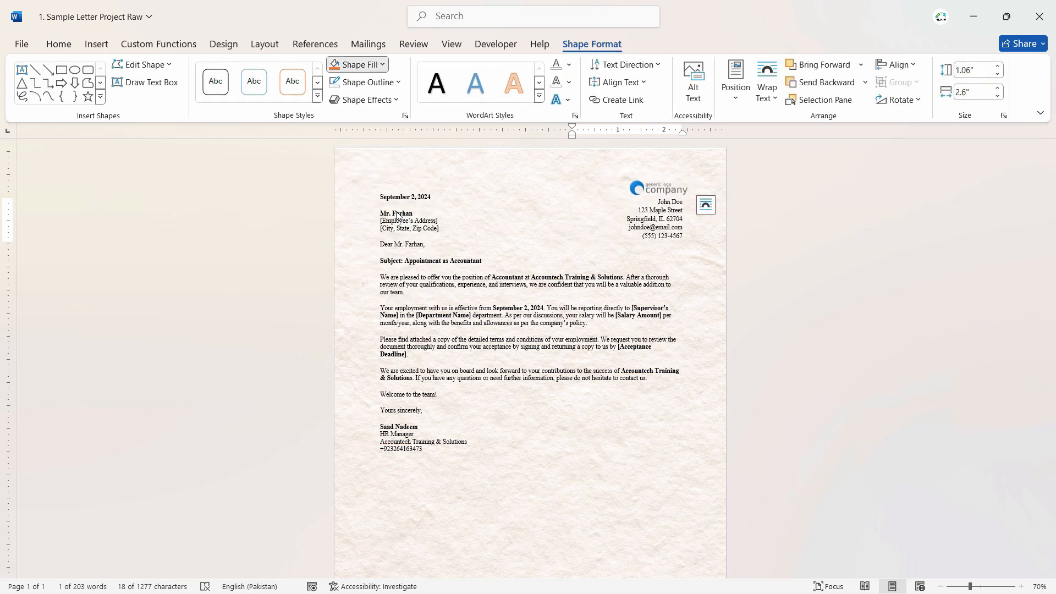
{"action": "left_click", "coordinate": [517, 212]}
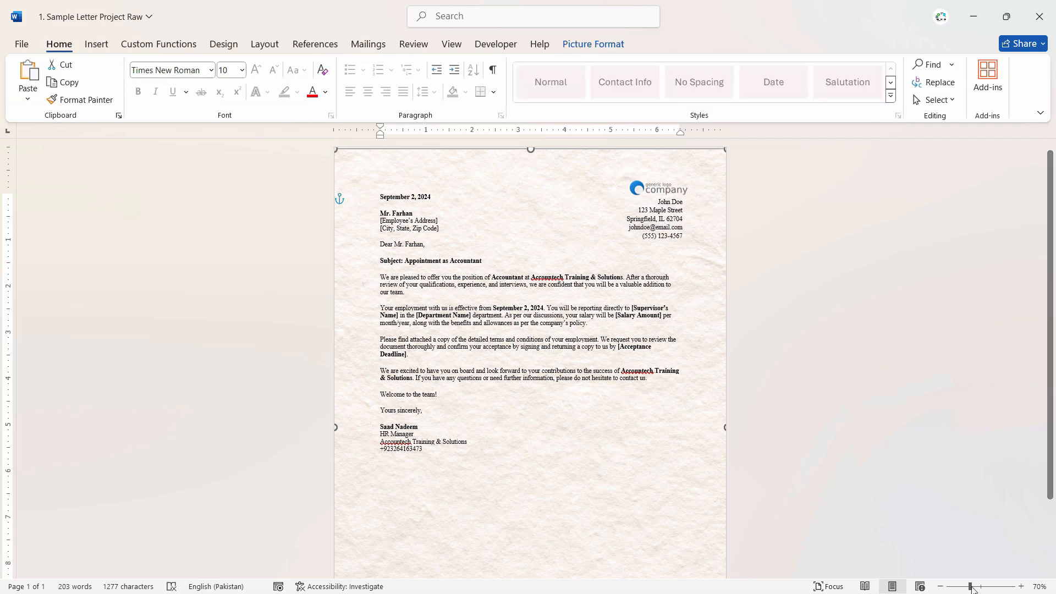
Examine the whole letter at a larger zoom to check how the textured background looks behind the text, logo and contact details
{"action": "left_click_drag", "start_coordinate": [972, 588], "coordinate": [988, 584]}
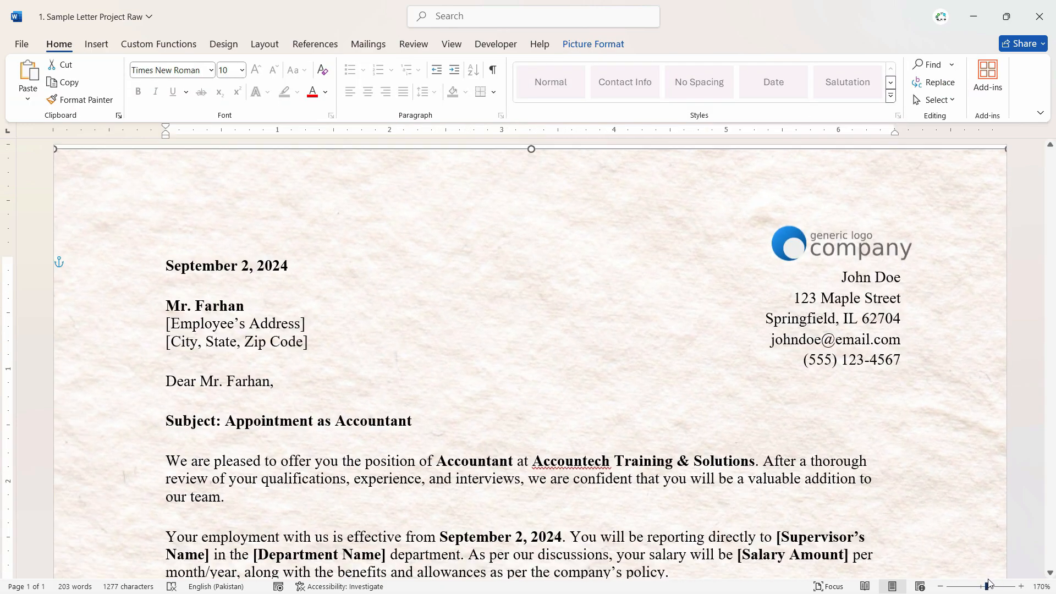
{"action": "scroll", "coordinate": [893, 514], "scroll_direction": "down", "scroll_amount": 1, "text": "ctrl"}
{"action": "scroll", "coordinate": [889, 492], "scroll_direction": "down", "scroll_amount": 1}
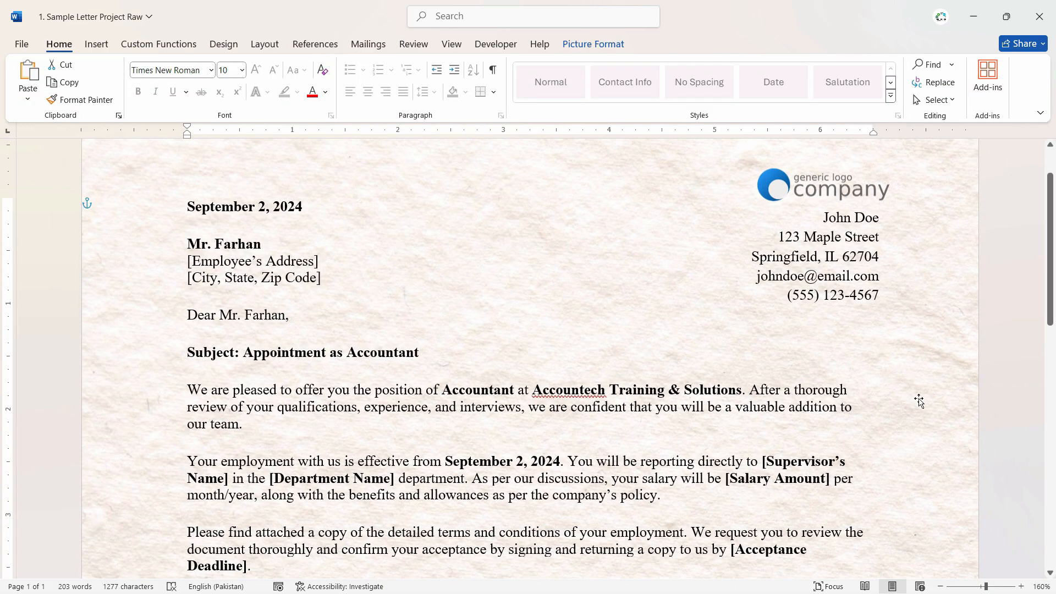
{"action": "scroll", "coordinate": [919, 400], "scroll_direction": "up", "scroll_amount": 1}
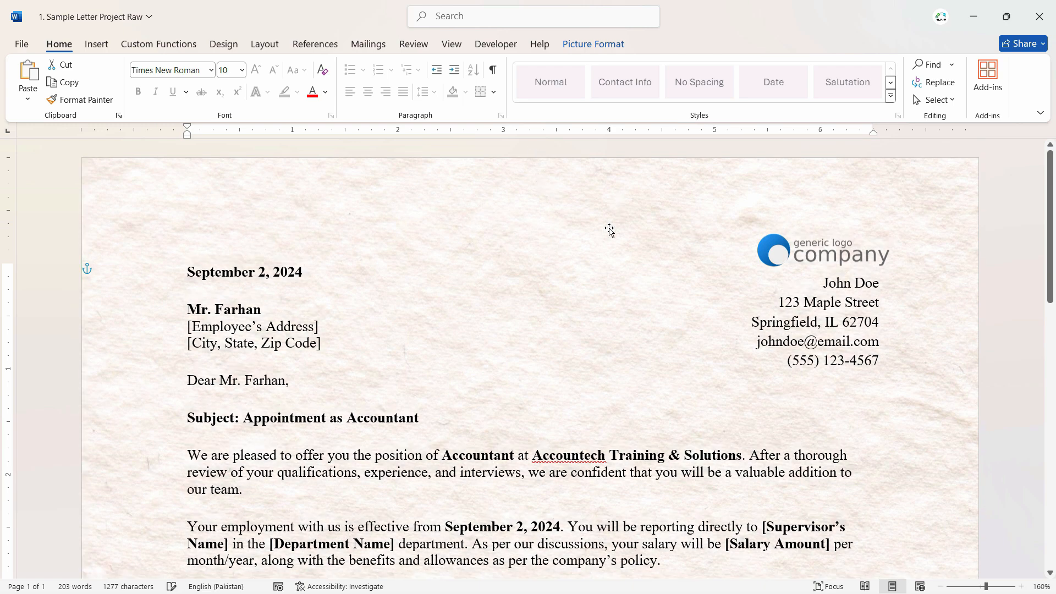
{"action": "scroll", "coordinate": [602, 259], "scroll_direction": "down", "scroll_amount": 1, "text": "ctrl"}
{"action": "scroll", "coordinate": [602, 260], "scroll_direction": "down", "scroll_amount": 8}
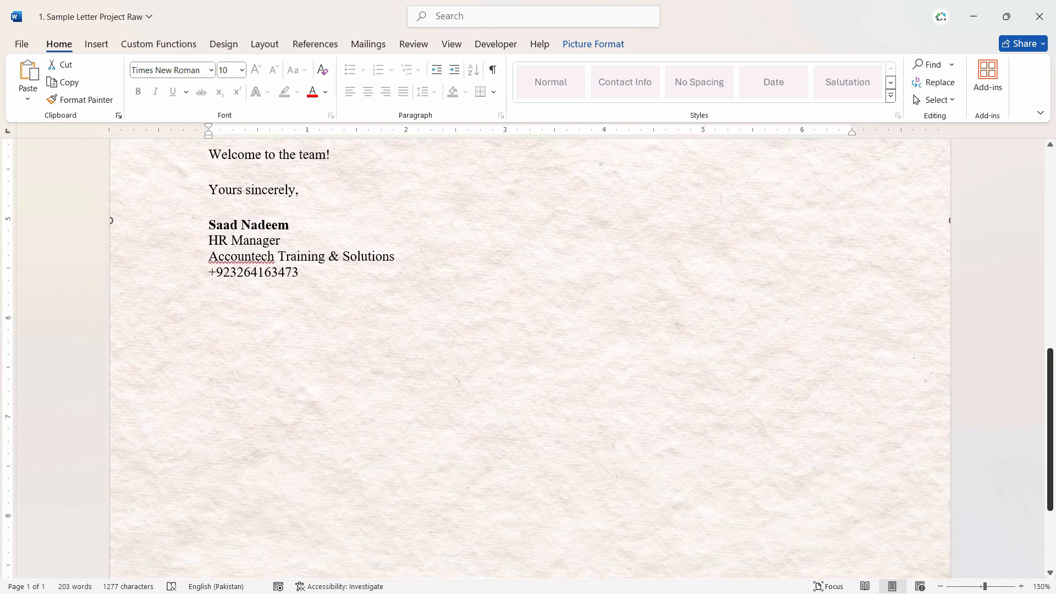
{"action": "left_click_drag", "start_coordinate": [1050, 441], "coordinate": [1035, 339]}
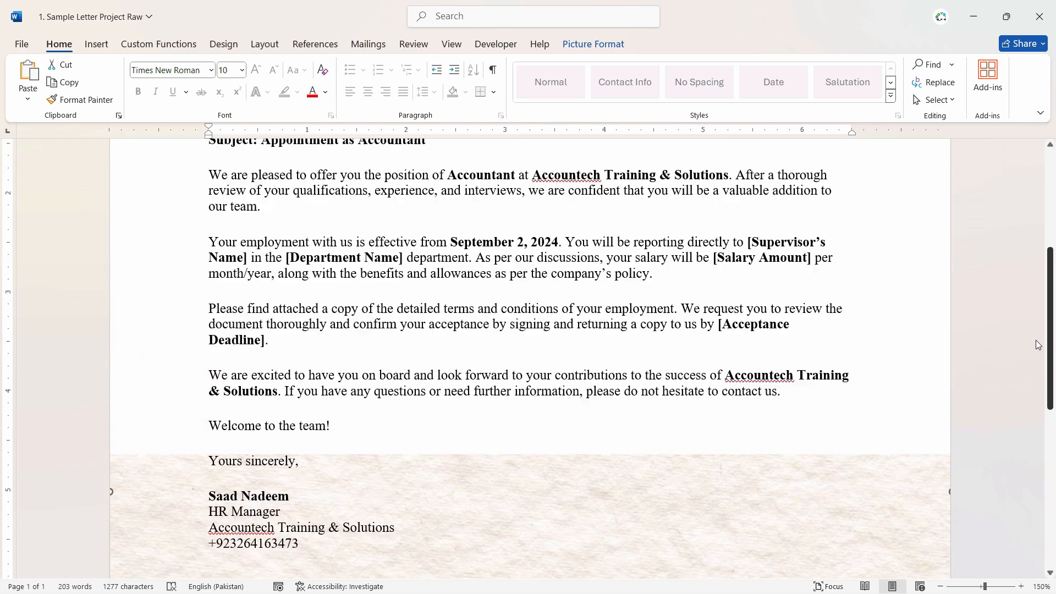
{"action": "scroll", "coordinate": [1034, 338], "scroll_direction": "up", "scroll_amount": 2}
{"action": "scroll", "coordinate": [1018, 347], "scroll_direction": "up", "scroll_amount": 3}
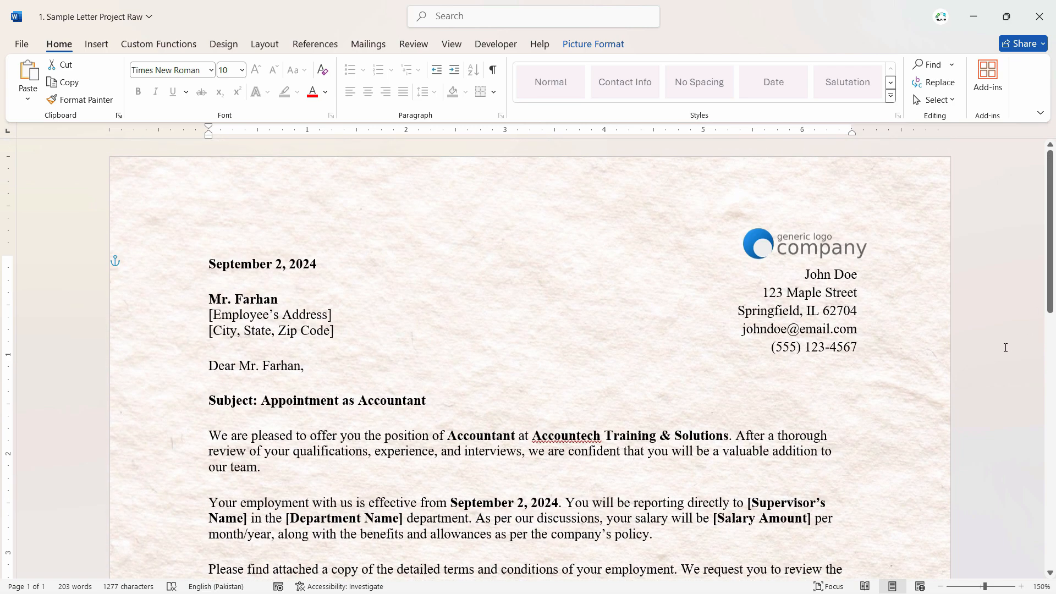
{"action": "scroll", "coordinate": [1005, 348], "scroll_direction": "down", "scroll_amount": 10}
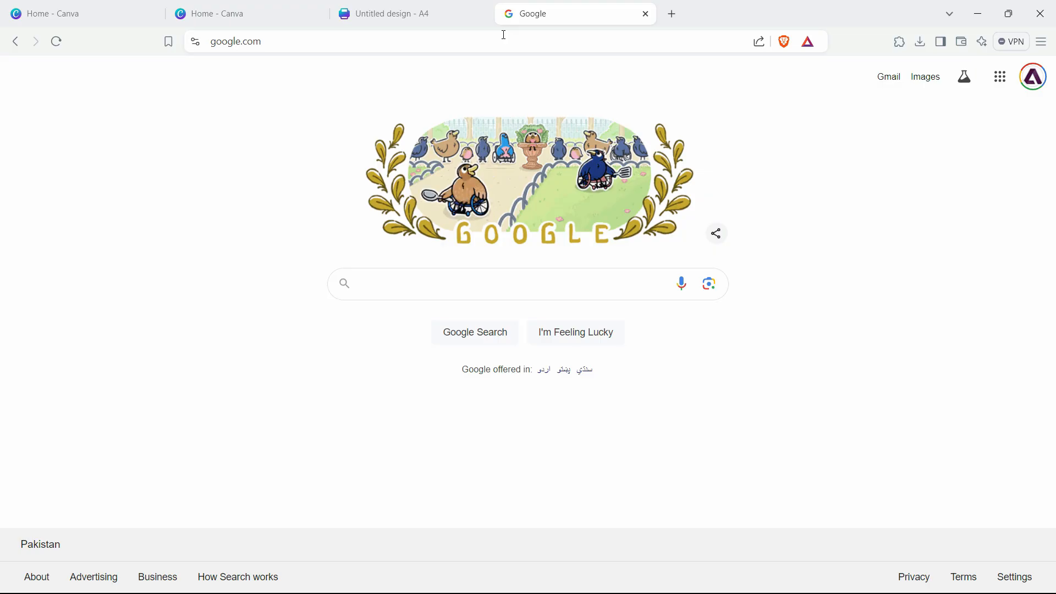
Switch to the browser and search Google Images for "example company footer transparent image"
{"action": "type", "text": "examp"}
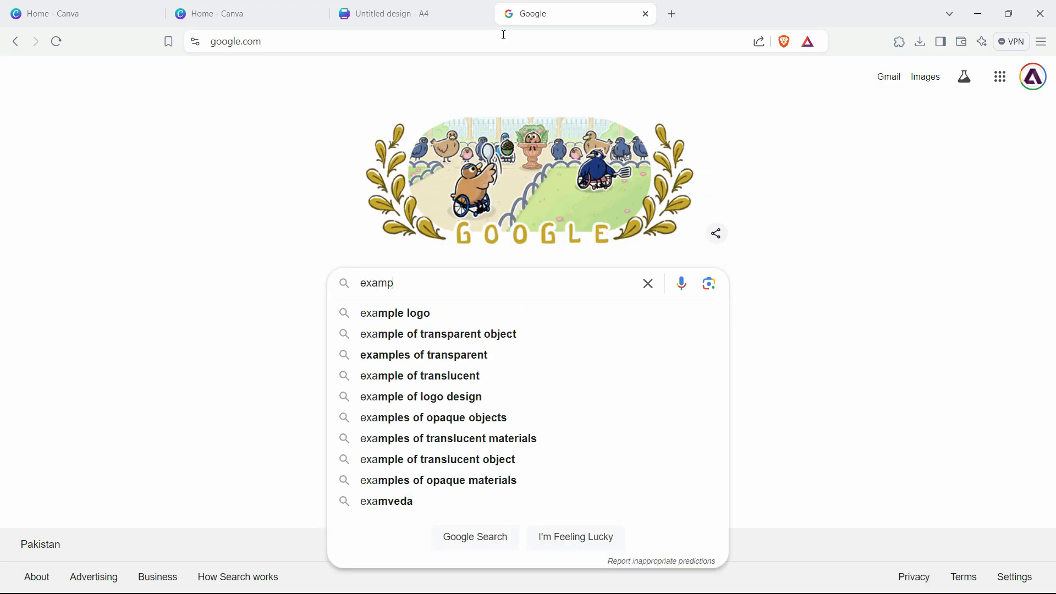
{"action": "type", "text": "le company "}
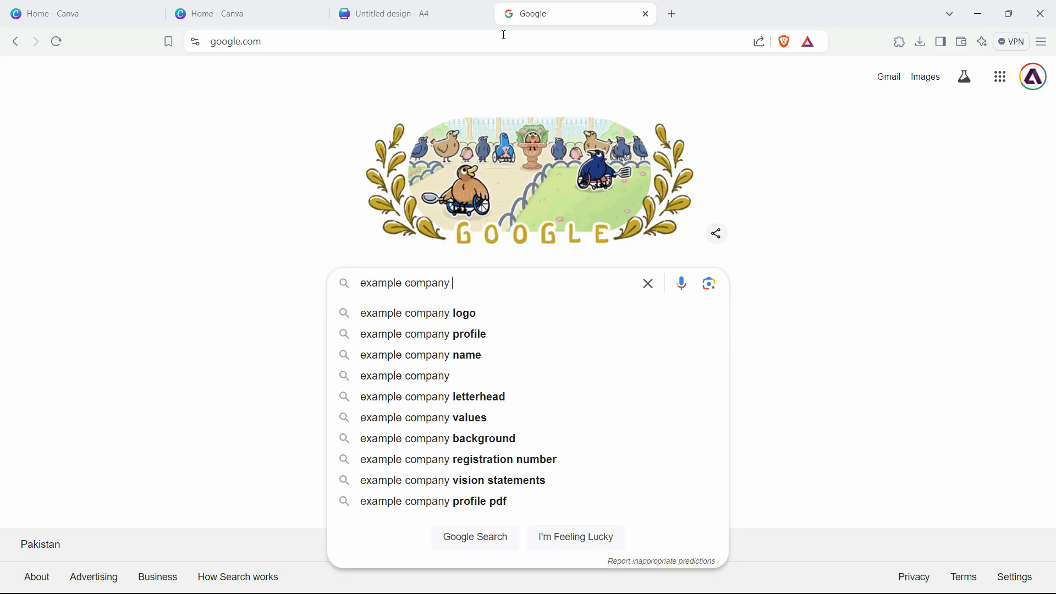
{"action": "type", "text": "footer trans"}
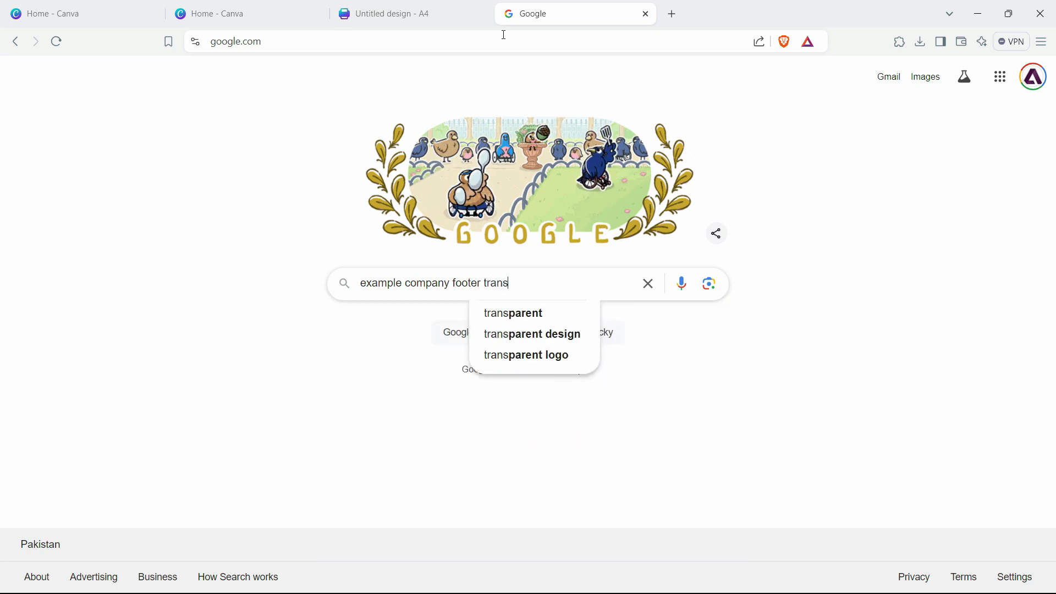
{"action": "type", "text": "parent image"}
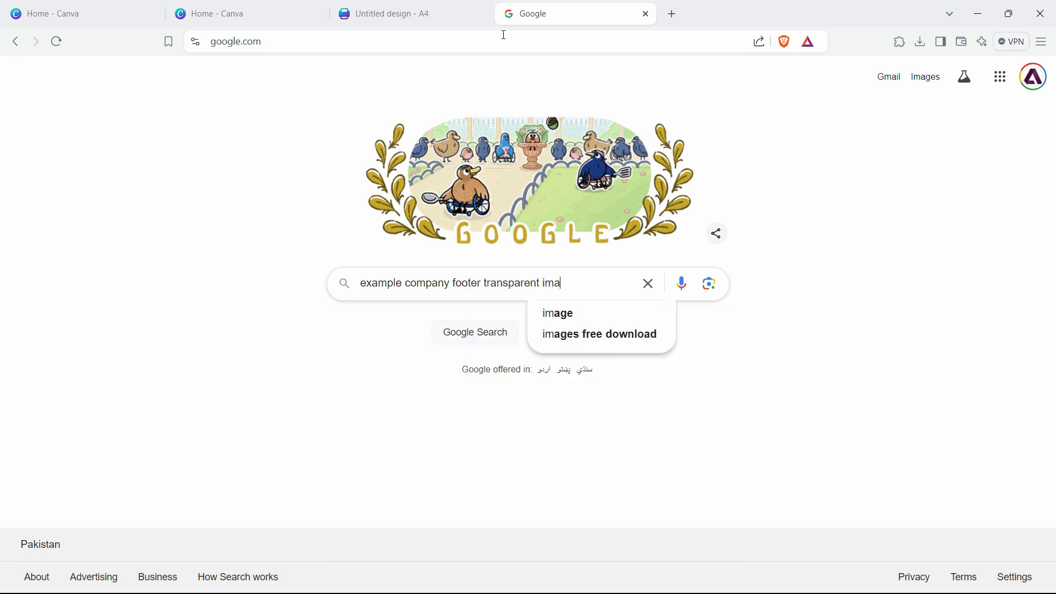
{"action": "key", "text": "Return"}
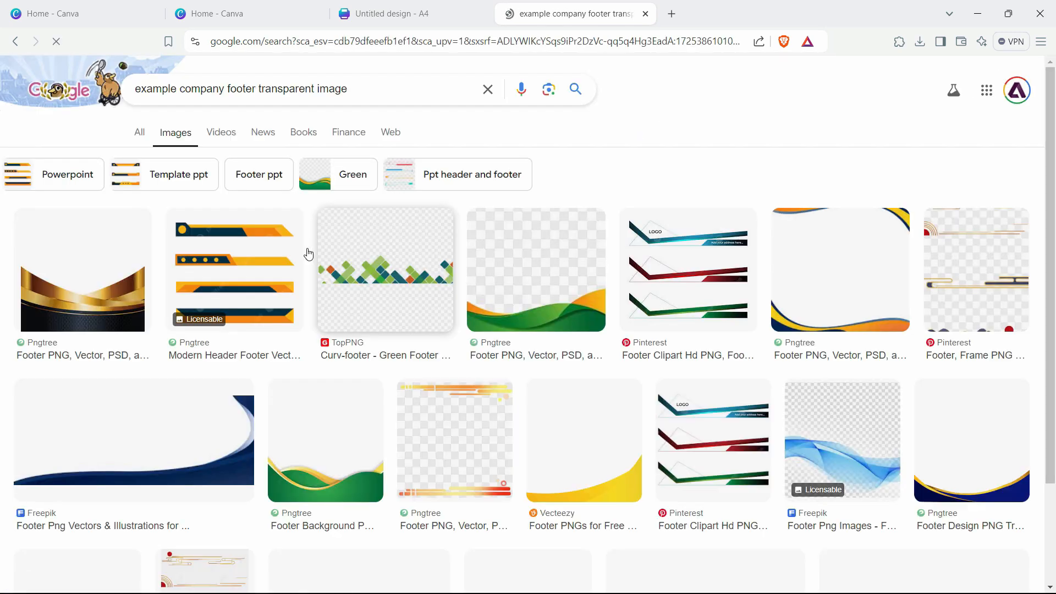
Filter the image results by usage rights to Creative Commons licenses and browse them for a footer image
{"action": "left_click", "coordinate": [578, 132]}
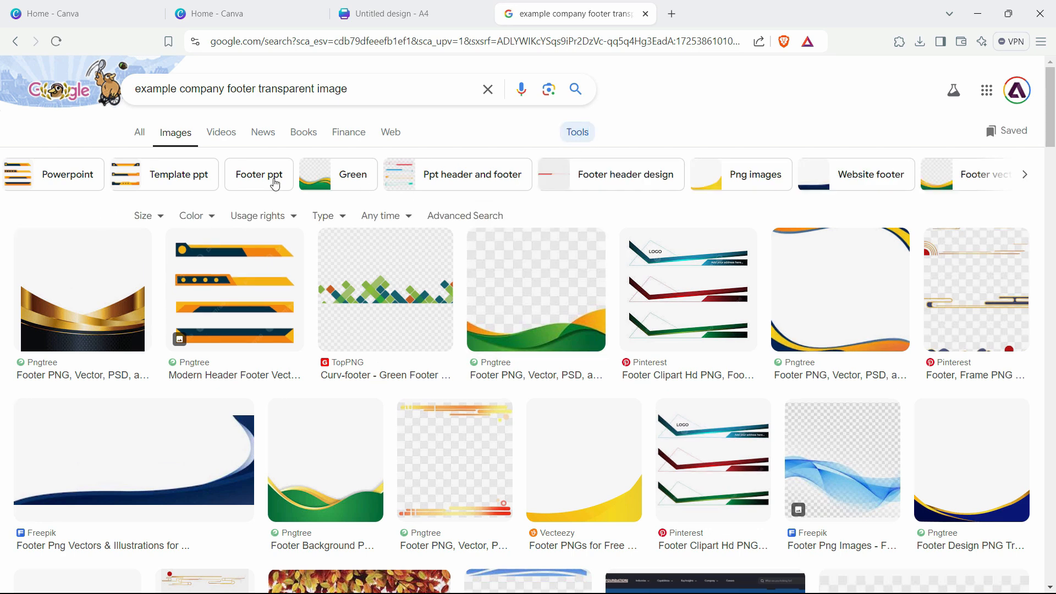
{"action": "left_click", "coordinate": [248, 216]}
{"action": "left_click", "coordinate": [297, 264]}
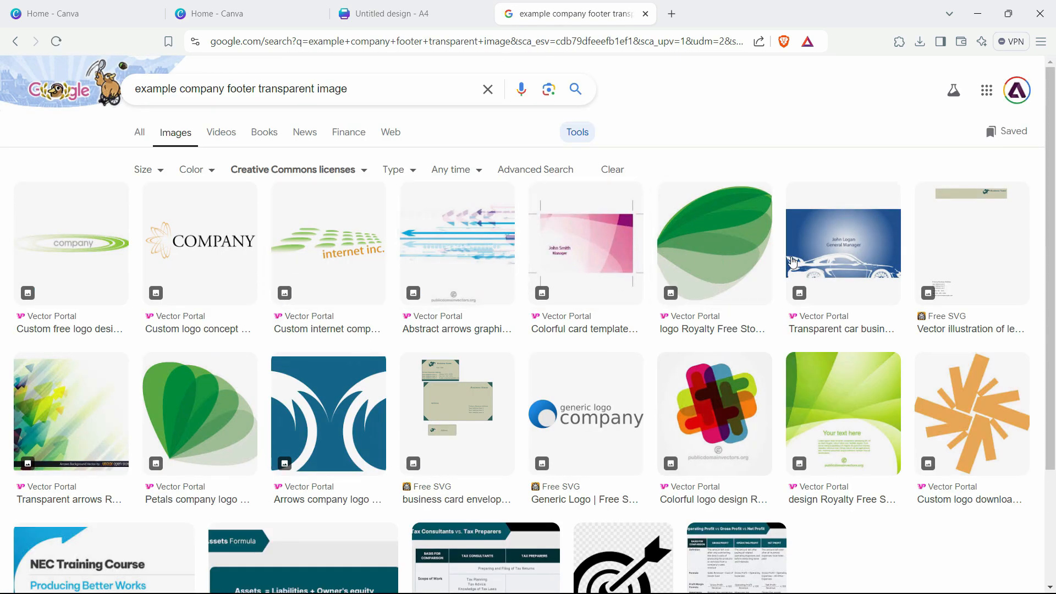
{"action": "scroll", "coordinate": [380, 285], "scroll_direction": "down", "scroll_amount": 3}
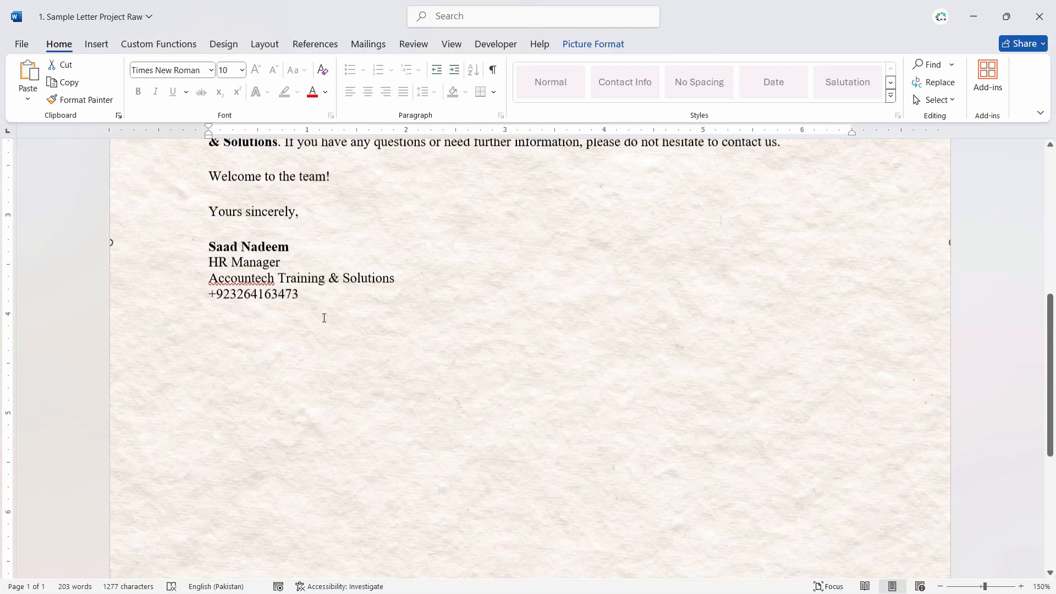
Search the online pictures that can be inserted into the letter for "banner"
{"action": "scroll", "coordinate": [322, 313], "scroll_direction": "up", "scroll_amount": 3}
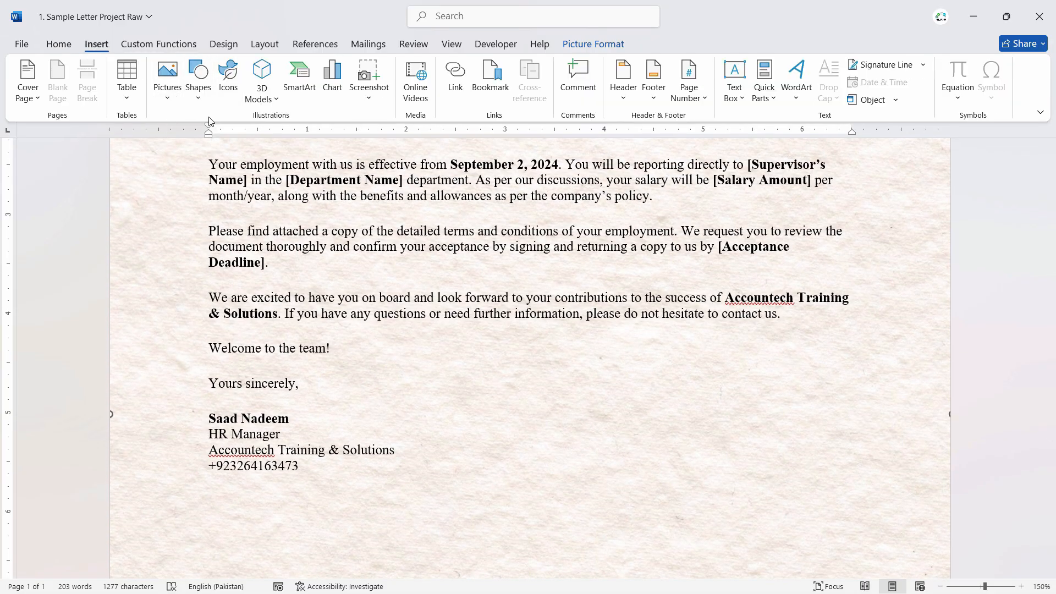
{"action": "left_click", "coordinate": [167, 94]}
{"action": "left_click", "coordinate": [251, 186]}
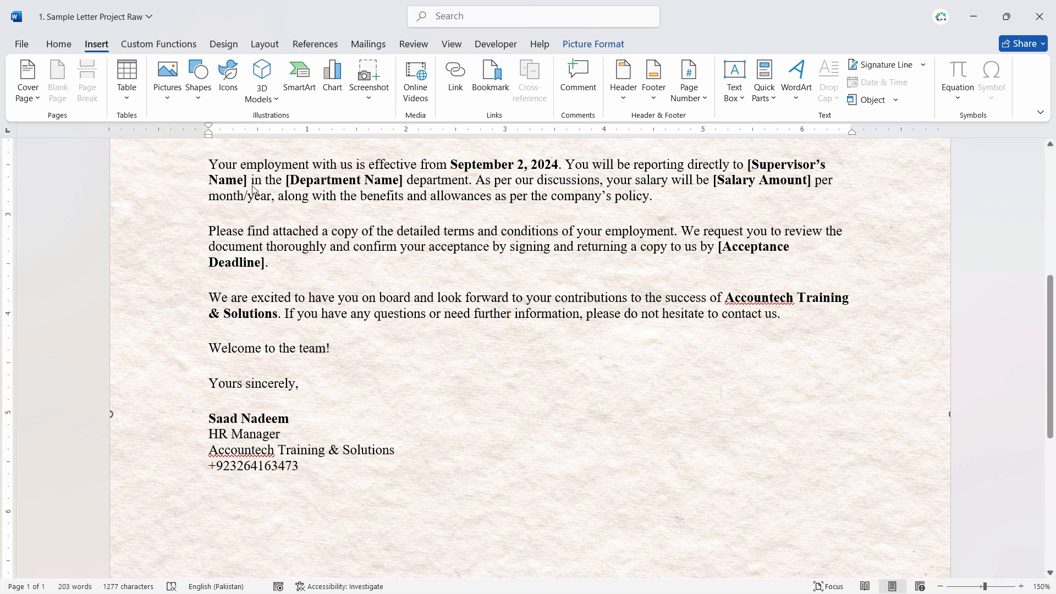
{"action": "type", "text": "banner"}
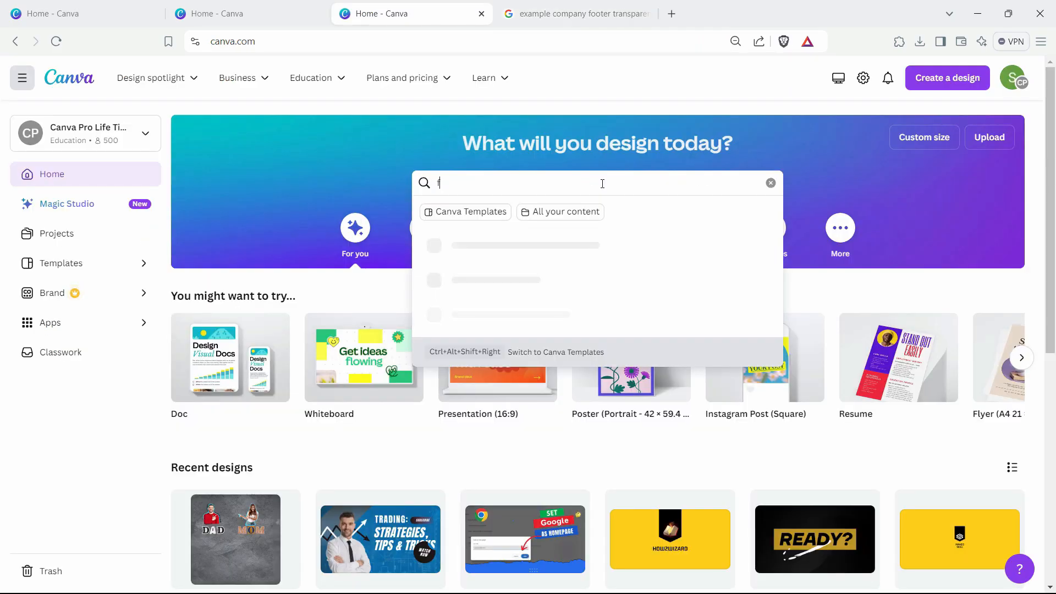
Switch to Canva in the browser, search for "footer" and open the Blue White Simple Borders Sample Resignation Letter template for customizing
{"action": "type", "text": "footer"}
{"action": "key", "text": "Return"}
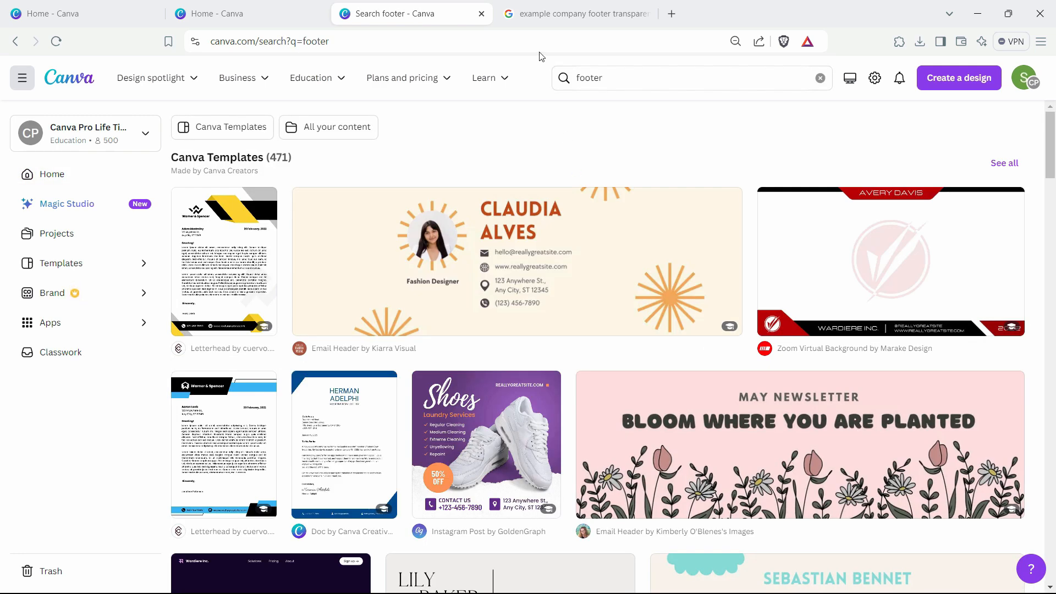
{"action": "left_click", "coordinate": [420, 290]}
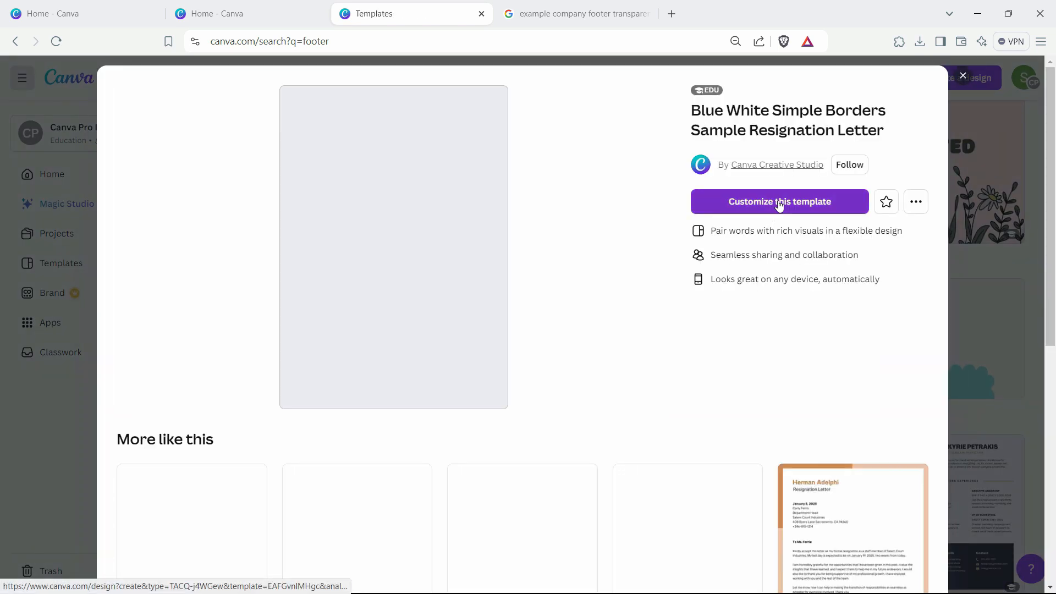
{"action": "left_click", "coordinate": [783, 202]}
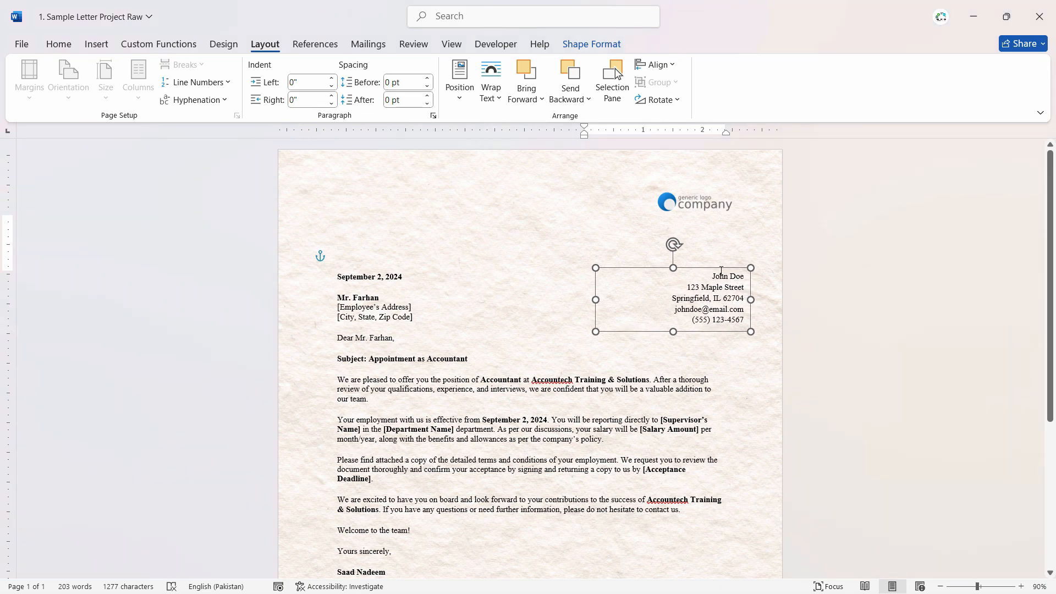
In the Word letter, move the company logo down so it sits directly above the contact details
{"action": "left_click", "coordinate": [708, 209]}
{"action": "left_click_drag", "start_coordinate": [708, 209], "coordinate": [725, 256]}
{"action": "scroll", "coordinate": [743, 400], "scroll_direction": "down", "scroll_amount": 5}
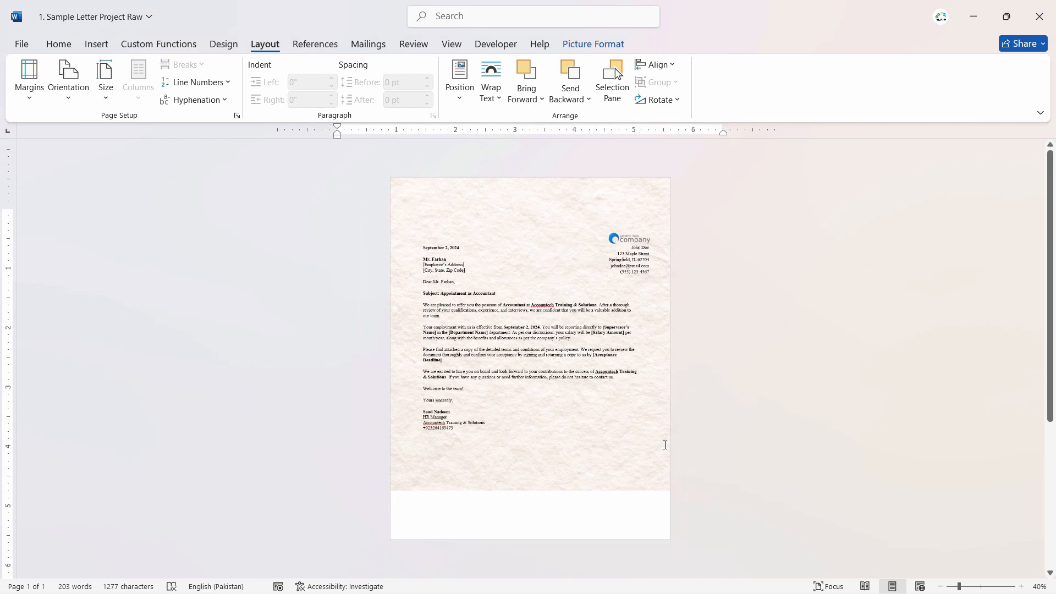
{"action": "scroll", "coordinate": [534, 488], "scroll_direction": "up", "scroll_amount": 4}
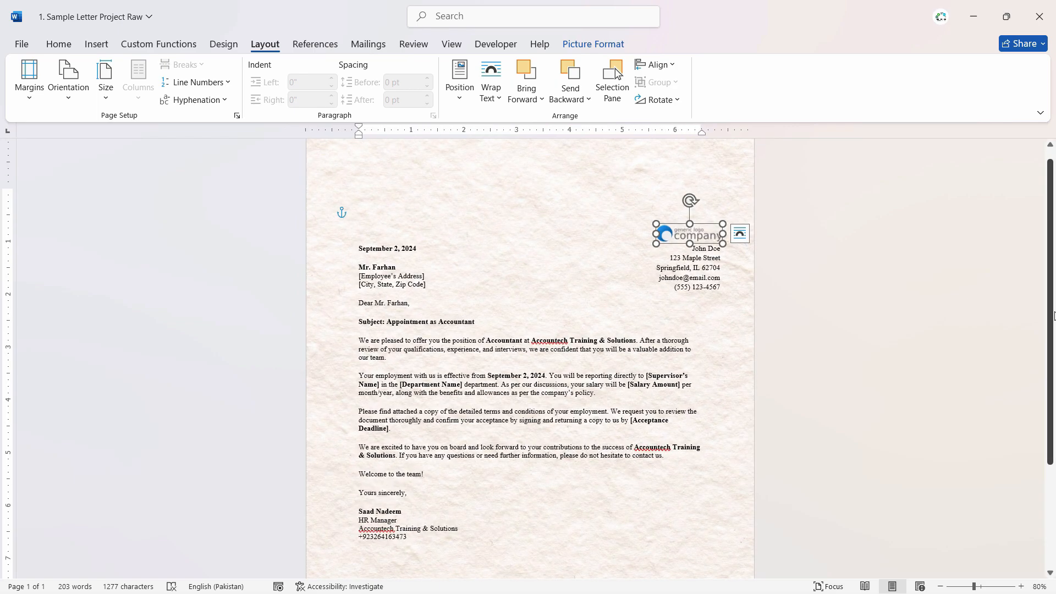
Insert the picture file Footer from this device into the letter
{"action": "scroll", "coordinate": [401, 483], "scroll_direction": "down", "scroll_amount": 3}
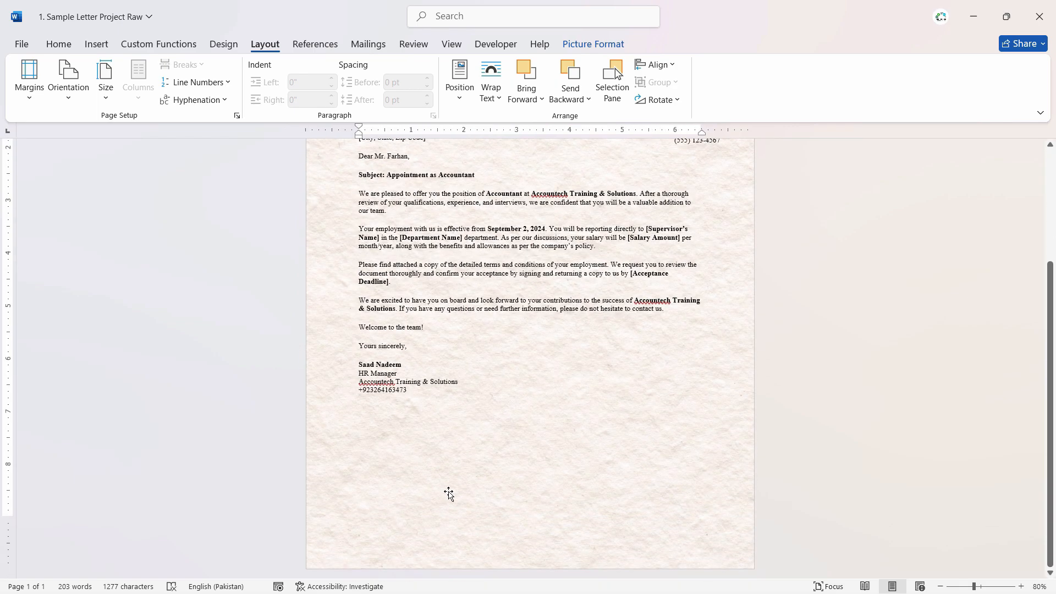
{"action": "scroll", "coordinate": [446, 481], "scroll_direction": "up", "scroll_amount": 6}
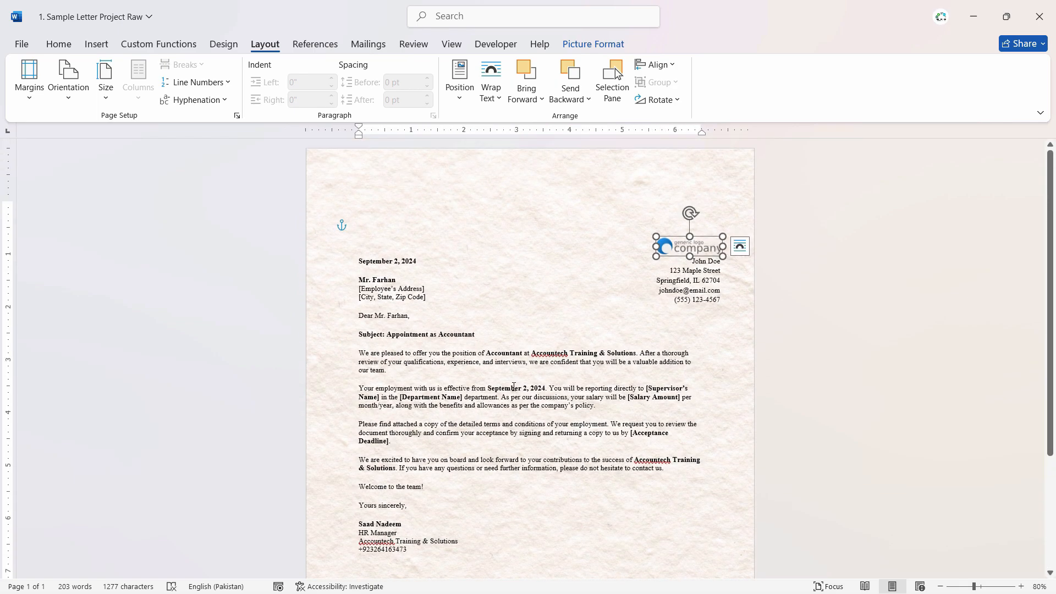
{"action": "scroll", "coordinate": [546, 380], "scroll_direction": "down", "scroll_amount": 3}
{"action": "scroll", "coordinate": [546, 380], "scroll_direction": "down", "scroll_amount": 3}
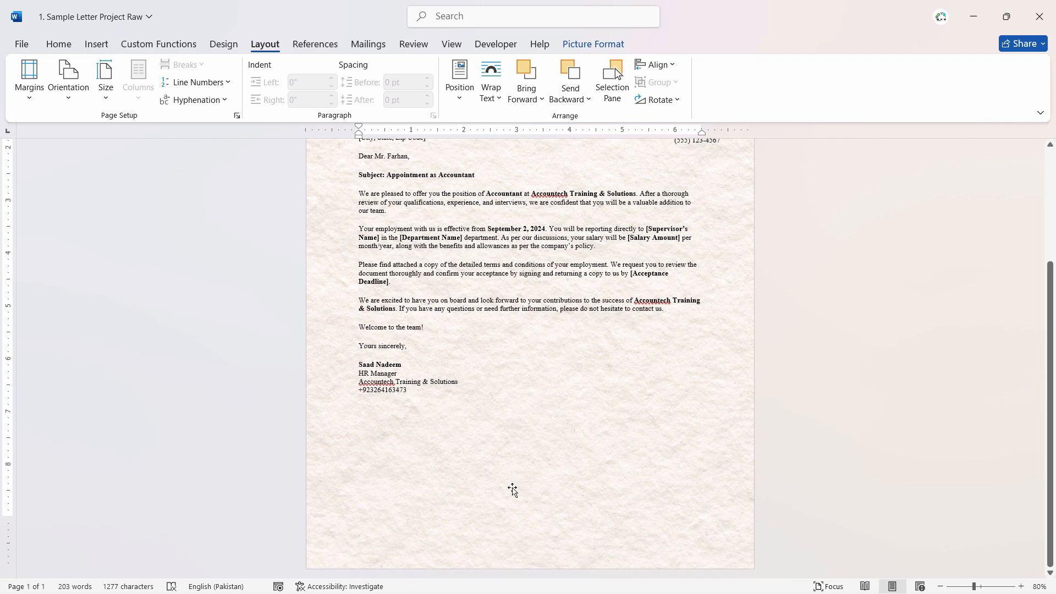
{"action": "scroll", "coordinate": [522, 489], "scroll_direction": "up", "scroll_amount": 3, "text": "ctrl"}
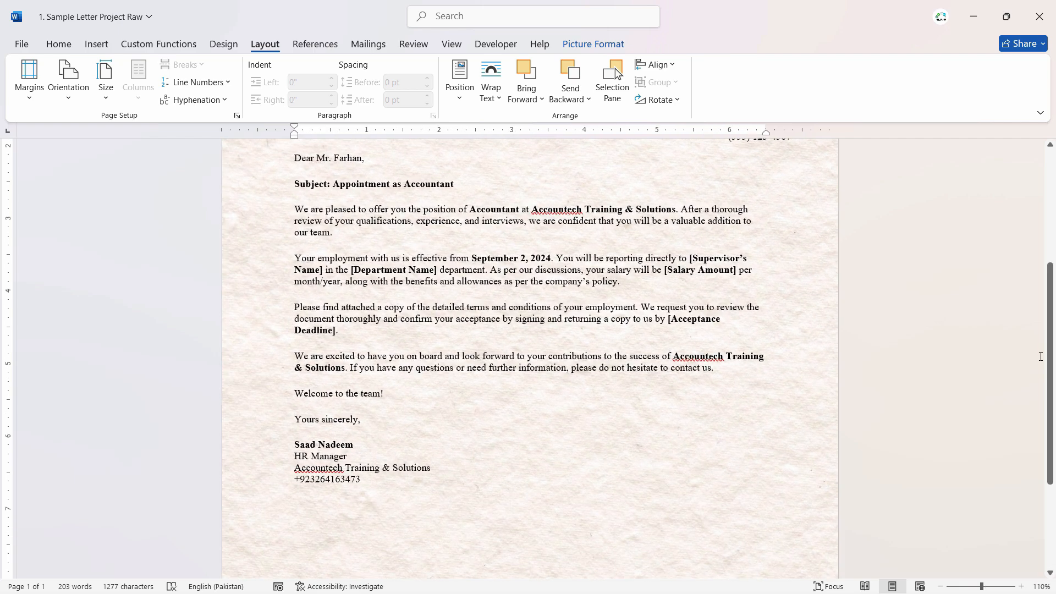
{"action": "left_click_drag", "start_coordinate": [1049, 324], "coordinate": [1054, 455]}
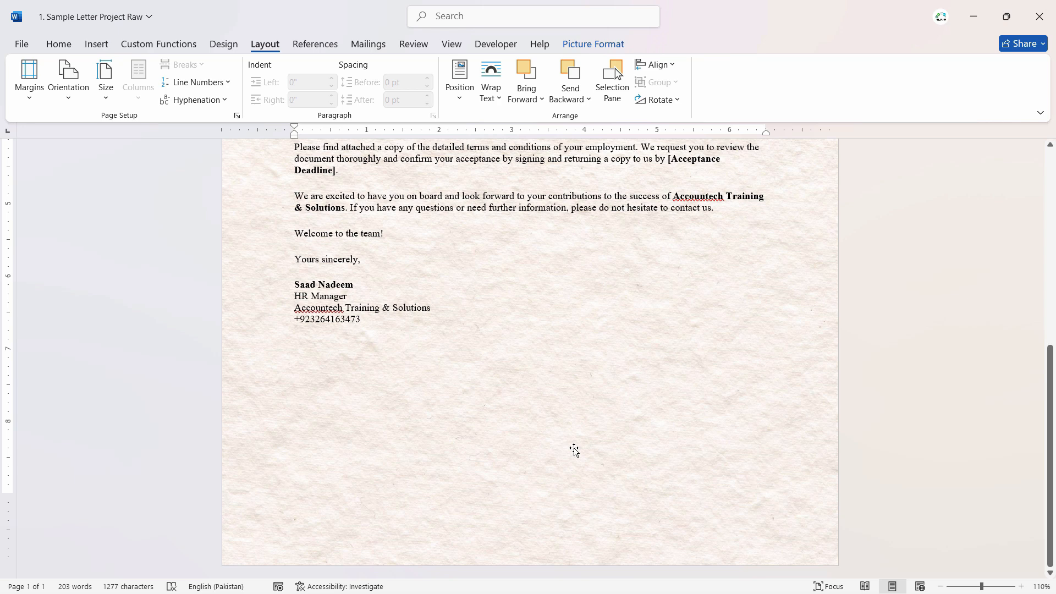
{"action": "left_click", "coordinate": [96, 44]}
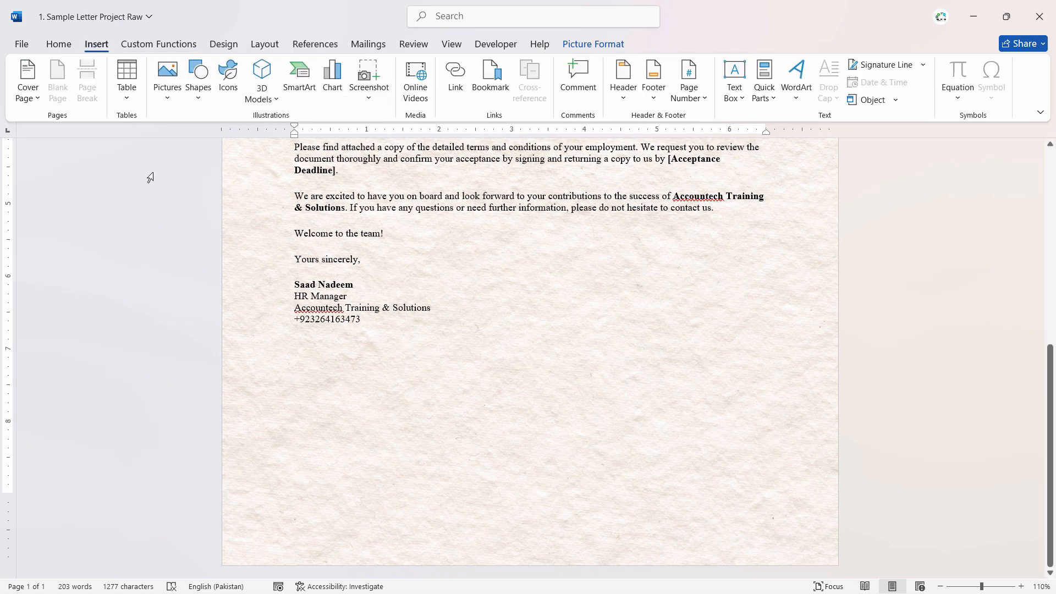
{"action": "left_click", "coordinate": [172, 94]}
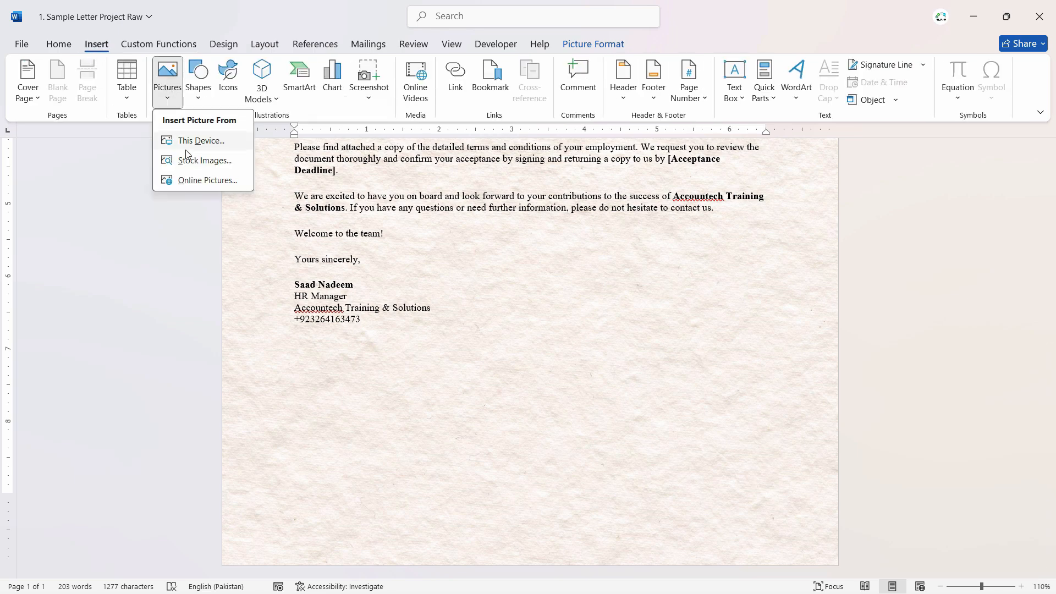
{"action": "left_click", "coordinate": [198, 141]}
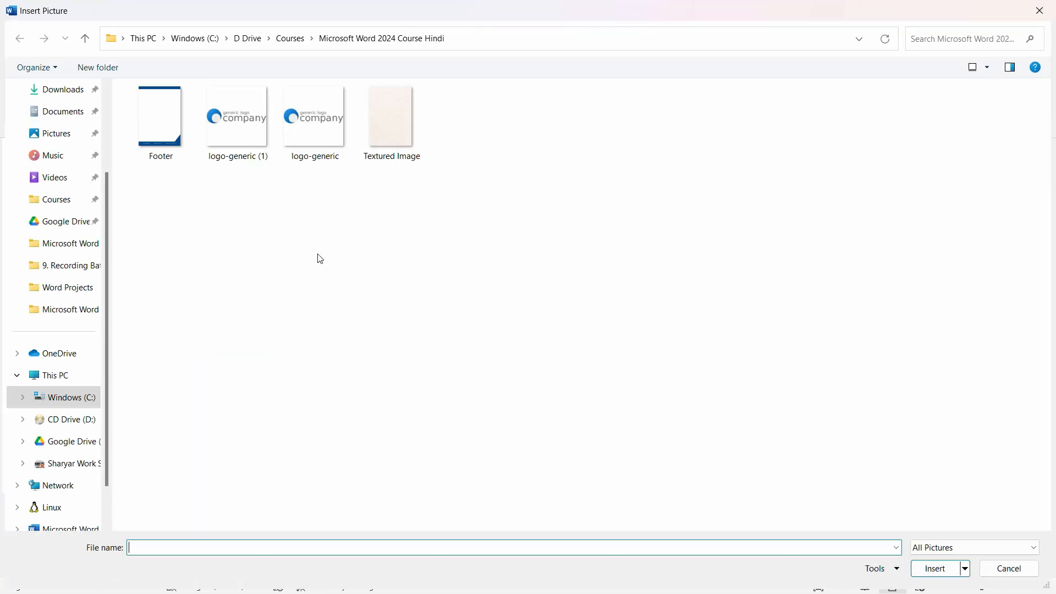
{"action": "left_click", "coordinate": [175, 163]}
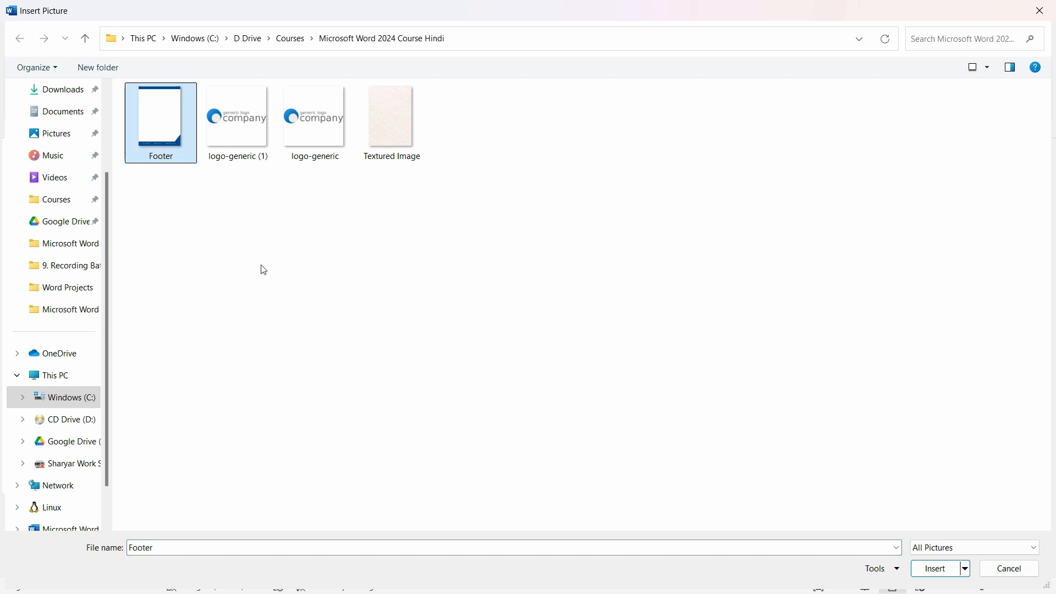
{"action": "double_click", "coordinate": [168, 120]}
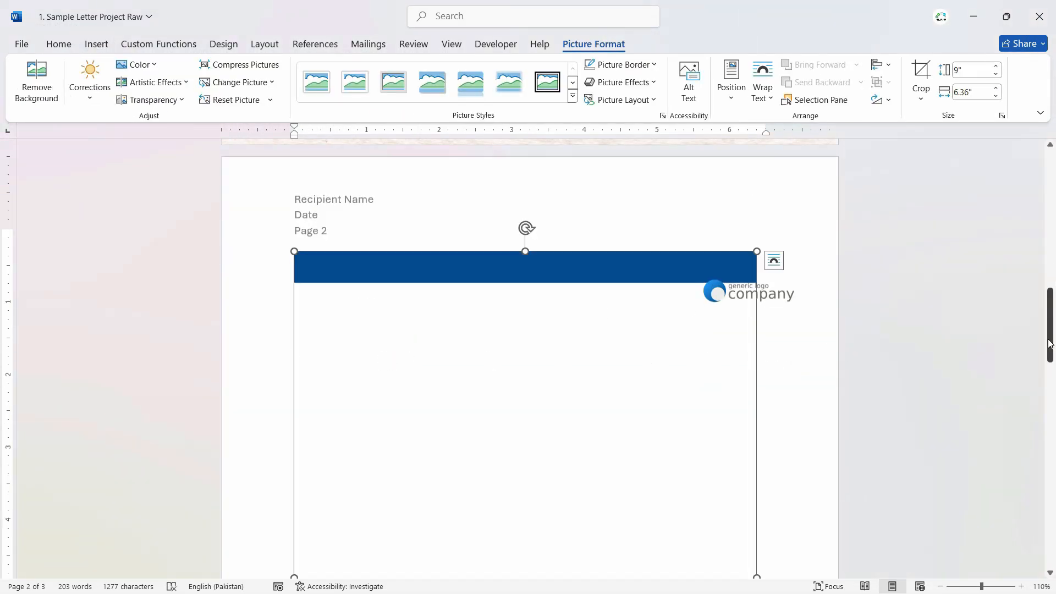
Crop the footer picture from its upper edge to about 1.72" high, keeping only the blue contact band and its slanted corner
{"action": "mouse_move", "coordinate": [1050, 340]}
{"action": "left_mouse_down"}
{"action": "mouse_move", "coordinate": [1052, 399]}
{"action": "mouse_move", "coordinate": [1054, 278]}
{"action": "mouse_move", "coordinate": [1053, 361]}
{"action": "left_mouse_up"}
{"action": "scroll", "coordinate": [783, 271], "scroll_direction": "down", "scroll_amount": 1}
{"action": "scroll", "coordinate": [665, 259], "scroll_direction": "up", "scroll_amount": 1}
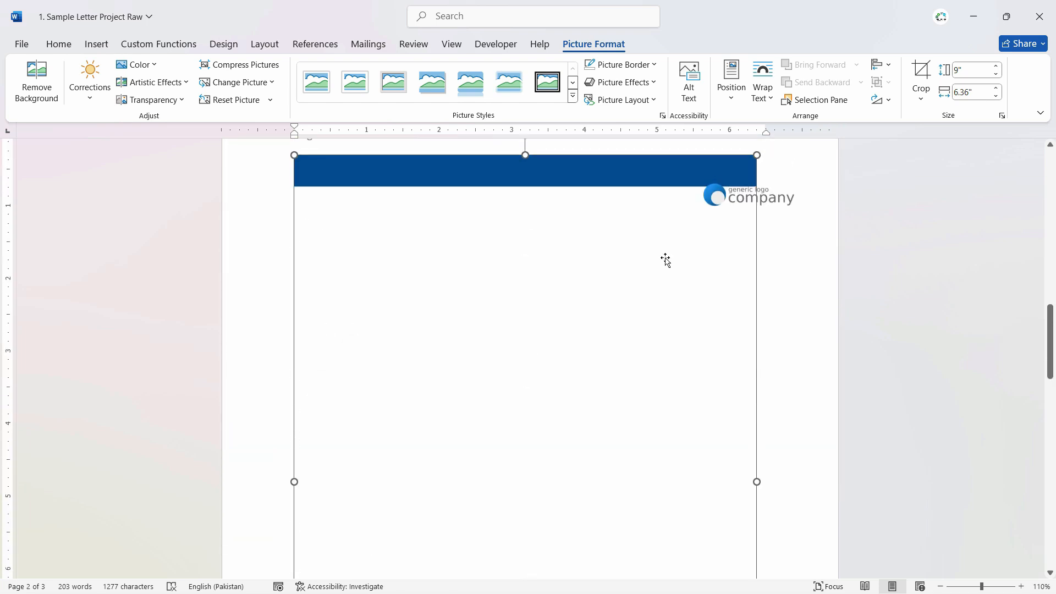
{"action": "scroll", "coordinate": [476, 427], "scroll_direction": "down", "scroll_amount": 6}
{"action": "scroll", "coordinate": [475, 427], "scroll_direction": "down", "scroll_amount": 1}
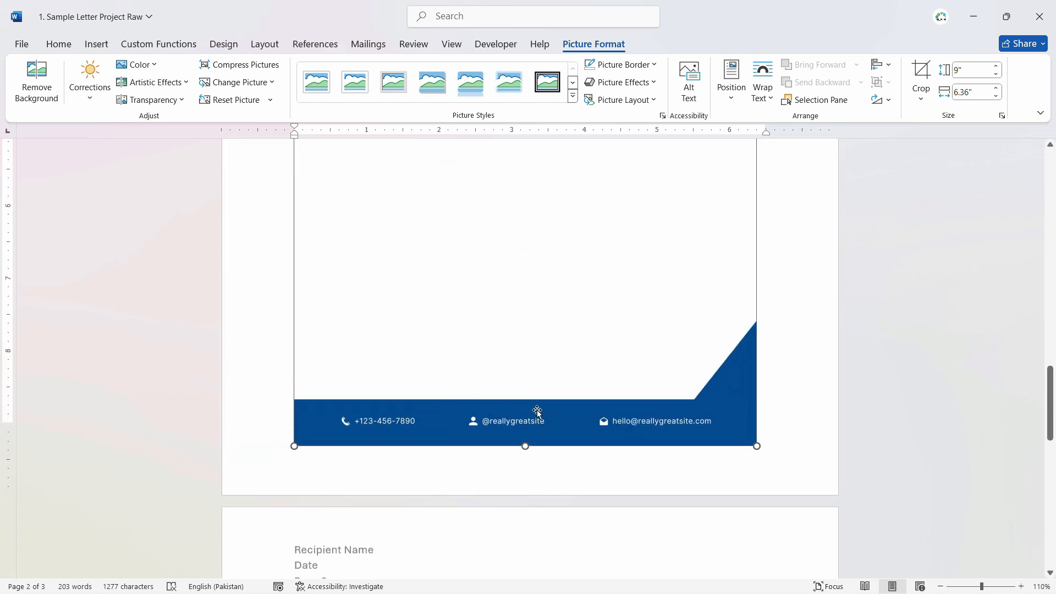
{"action": "left_click", "coordinate": [921, 72]}
{"action": "scroll", "coordinate": [524, 407], "scroll_direction": "up", "scroll_amount": 7}
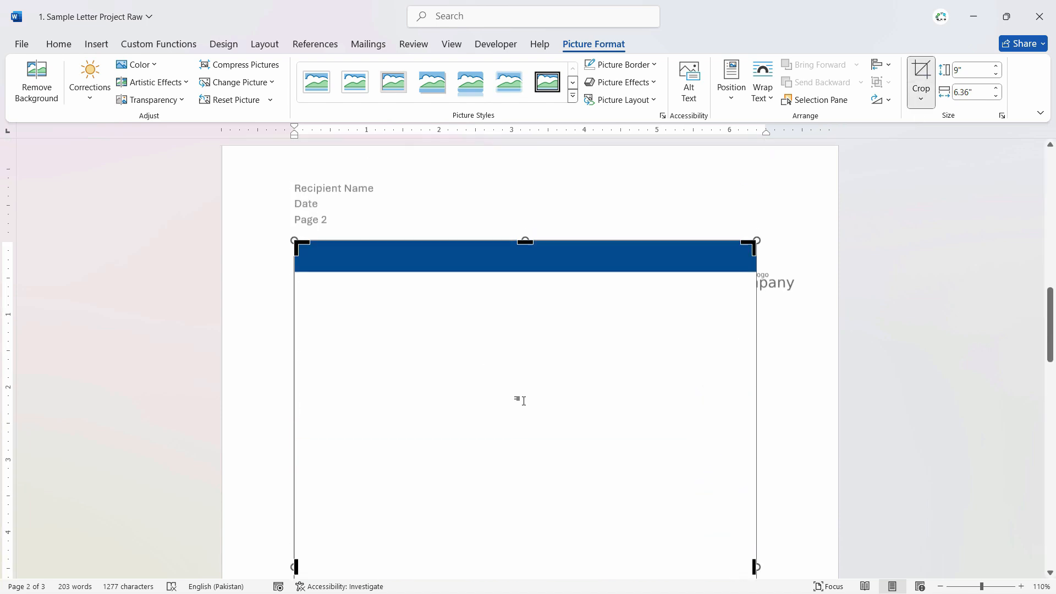
{"action": "left_click_drag", "start_coordinate": [525, 265], "coordinate": [526, 443]}
{"action": "scroll", "coordinate": [544, 286], "scroll_direction": "down", "scroll_amount": 4, "text": "ctrl"}
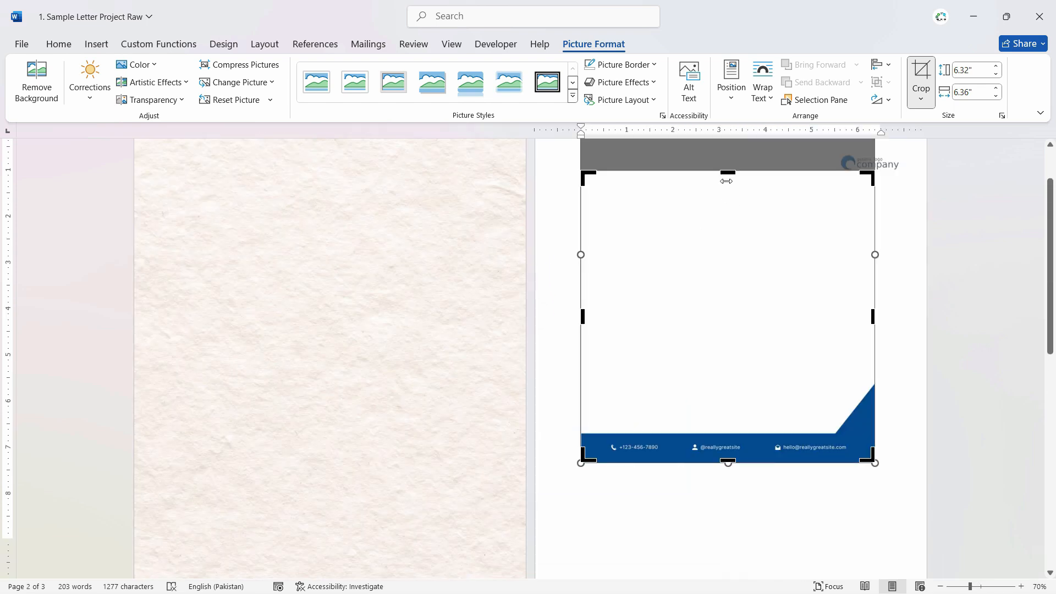
{"action": "left_click_drag", "start_coordinate": [727, 171], "coordinate": [743, 384]}
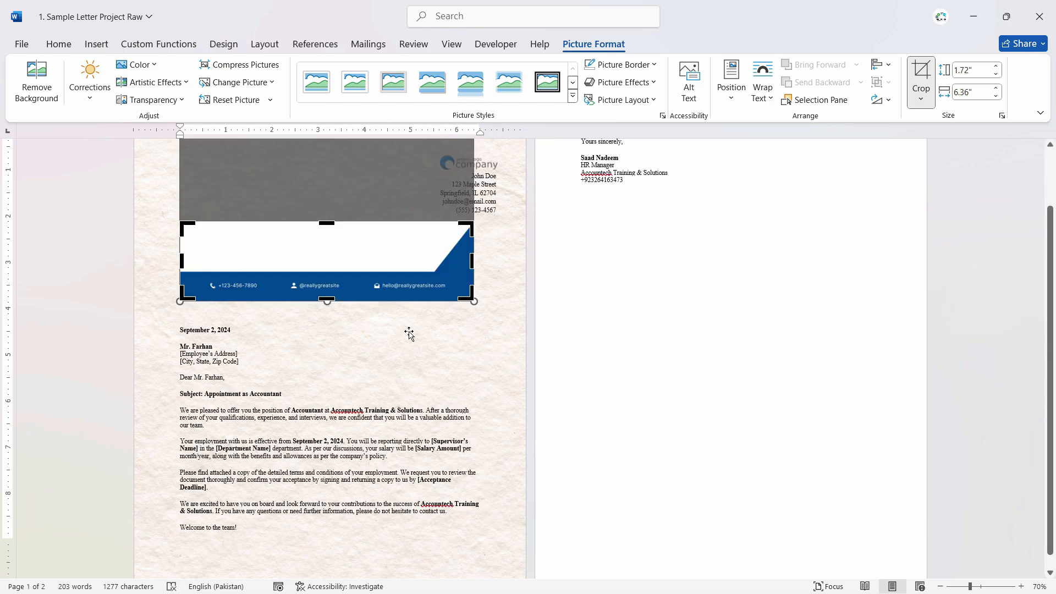
{"action": "left_click", "coordinate": [472, 332]}
Start Remove Background on the cropped footer picture and mark the blue band with its contact details as areas to keep
{"action": "left_click", "coordinate": [350, 273]}
{"action": "left_click_drag", "start_coordinate": [389, 265], "coordinate": [363, 260]}
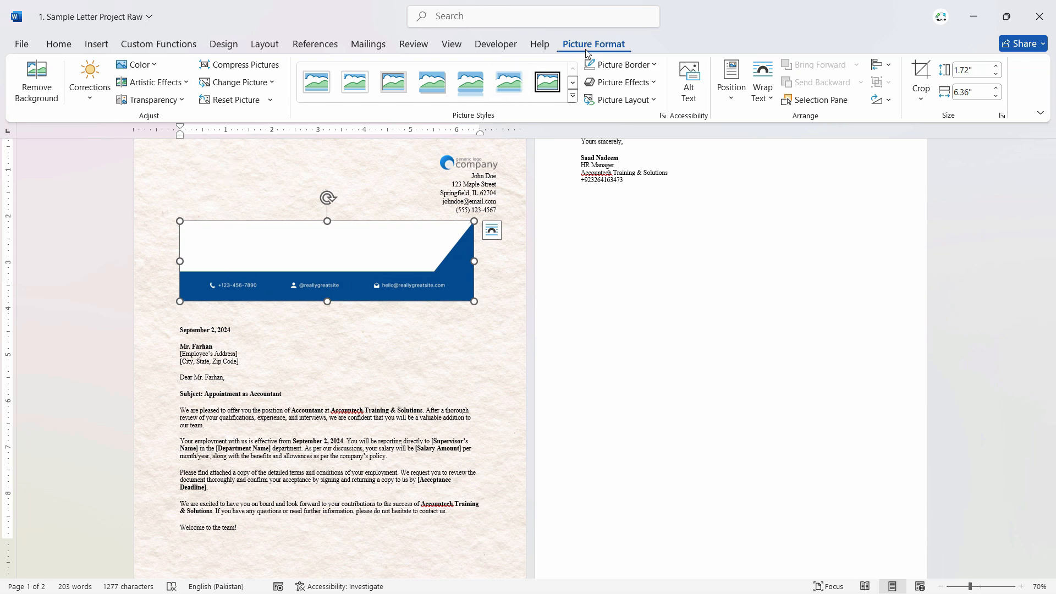
{"action": "left_click", "coordinate": [37, 80]}
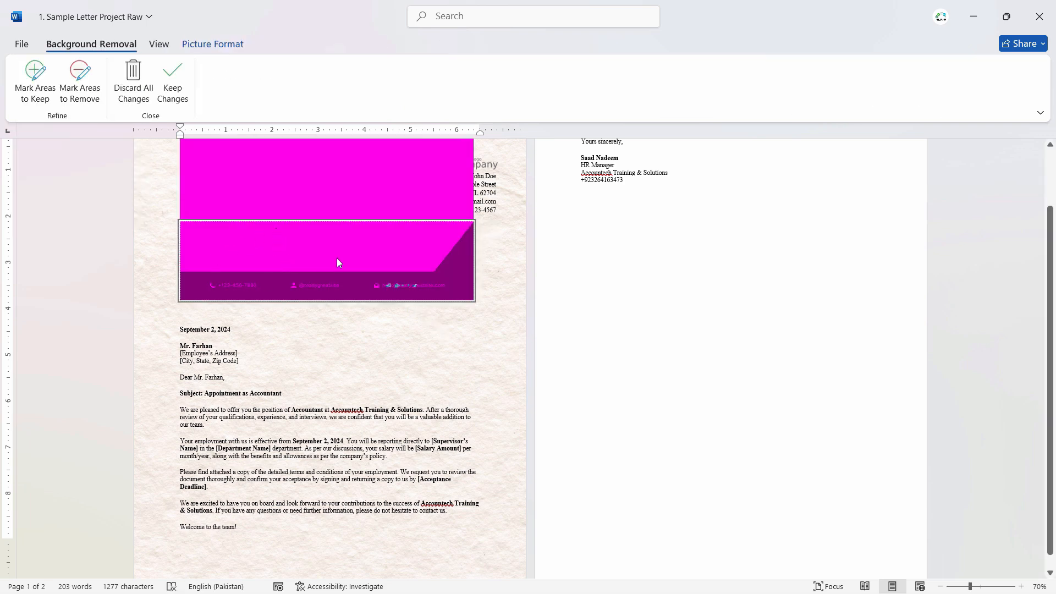
{"action": "left_click", "coordinate": [40, 85]}
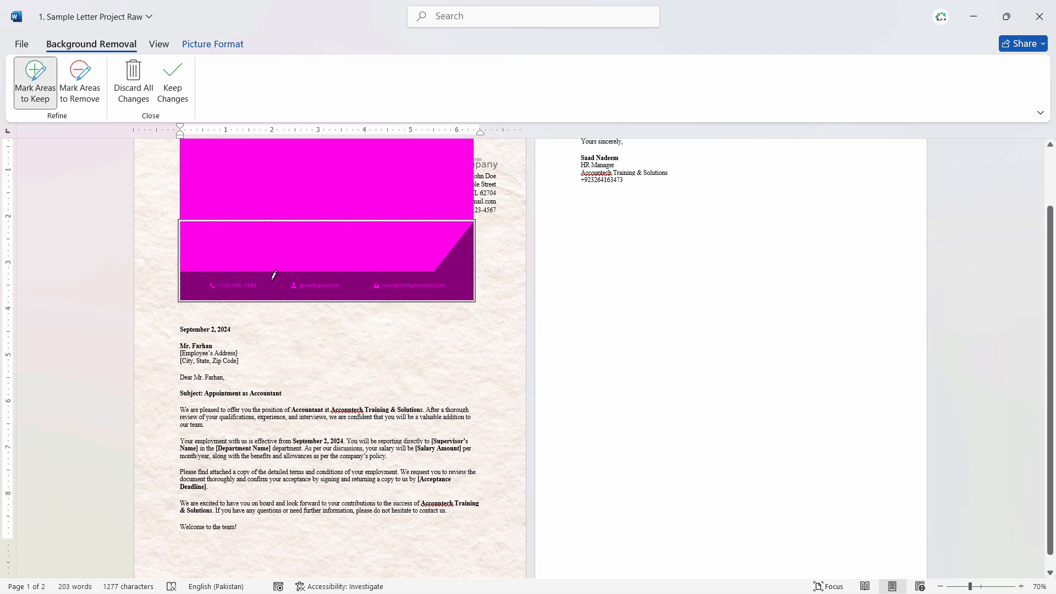
{"action": "left_click", "coordinate": [242, 292]}
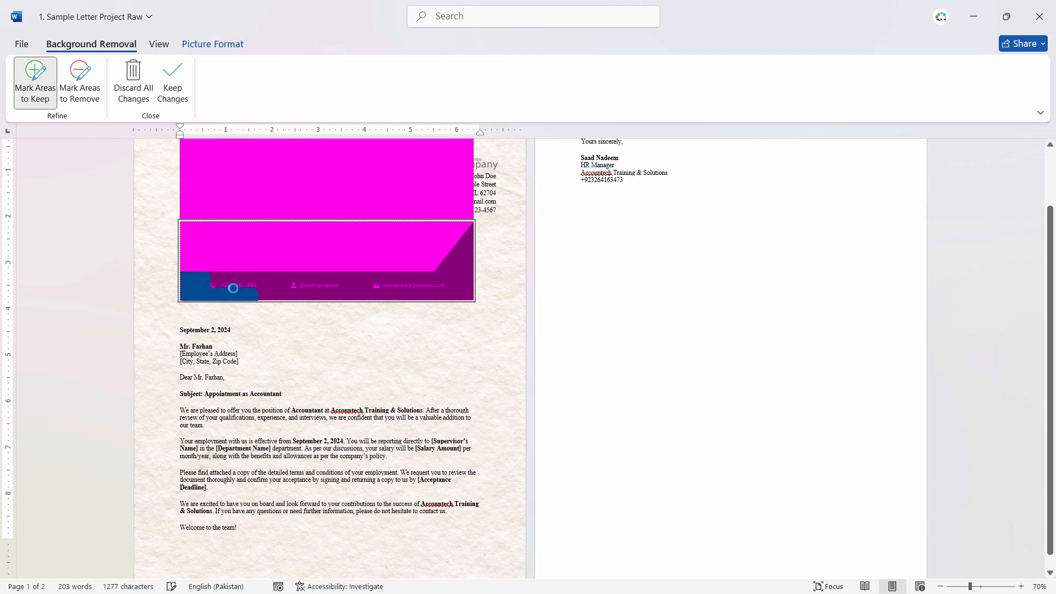
{"action": "left_click", "coordinate": [350, 285]}
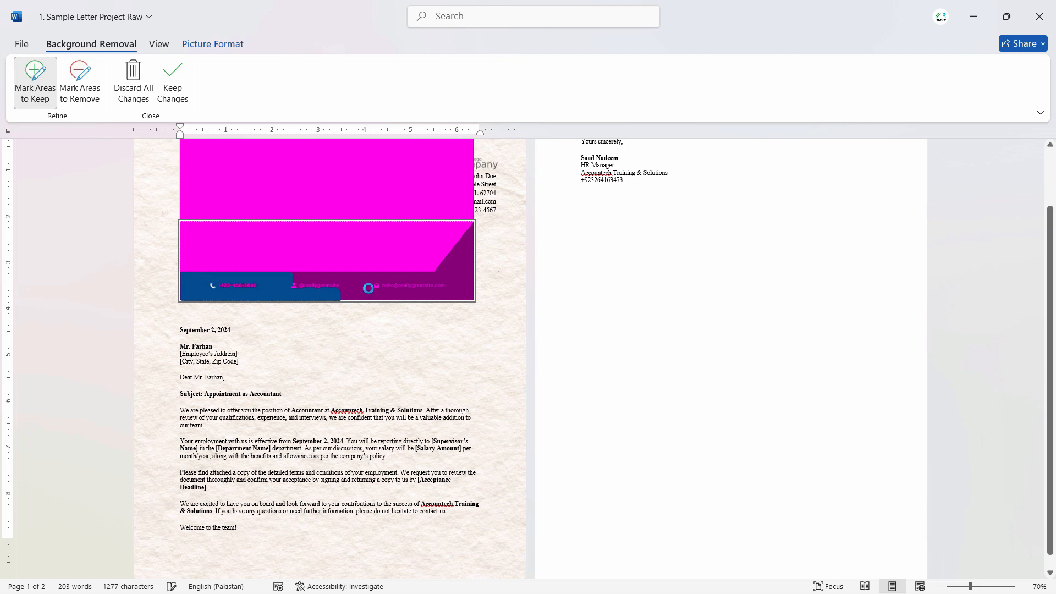
{"action": "left_click", "coordinate": [452, 272]}
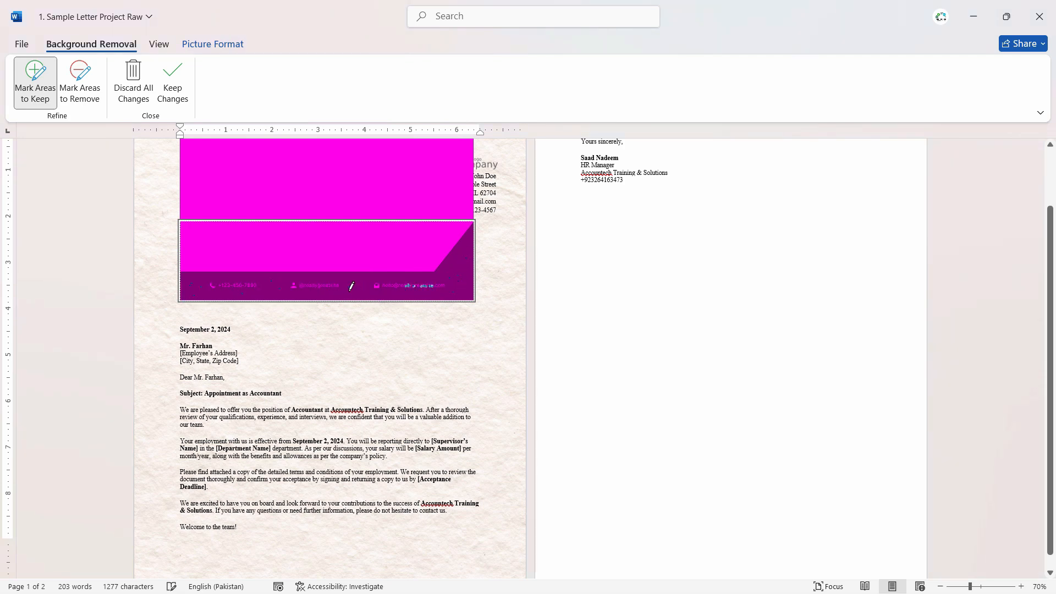
{"action": "left_click", "coordinate": [392, 292]}
{"action": "left_click", "coordinate": [451, 267]}
{"action": "left_click", "coordinate": [464, 246]}
Mark the rest of the footer's blue slanted corner as an area to keep and apply the background removal
{"action": "scroll", "coordinate": [466, 242], "scroll_direction": "up", "scroll_amount": 3}
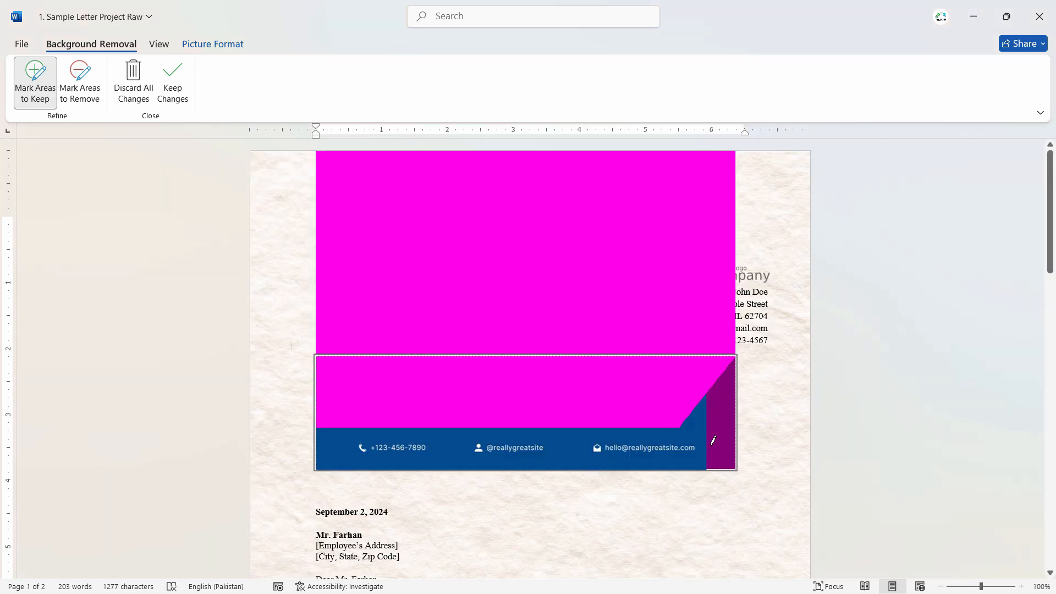
{"action": "left_click_drag", "start_coordinate": [716, 435], "coordinate": [605, 452]}
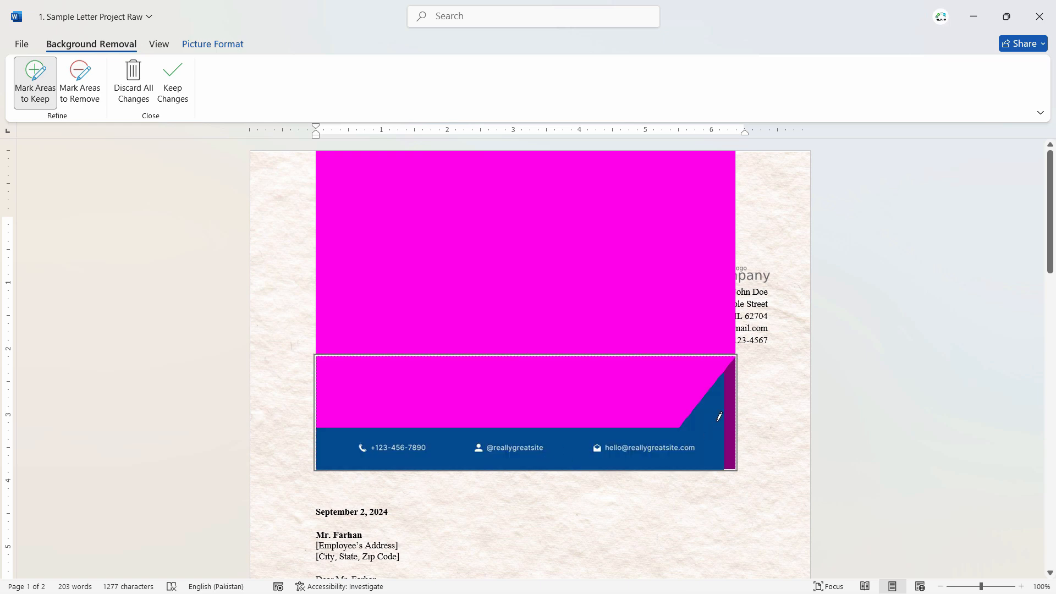
{"action": "left_click_drag", "start_coordinate": [730, 394], "coordinate": [724, 403]}
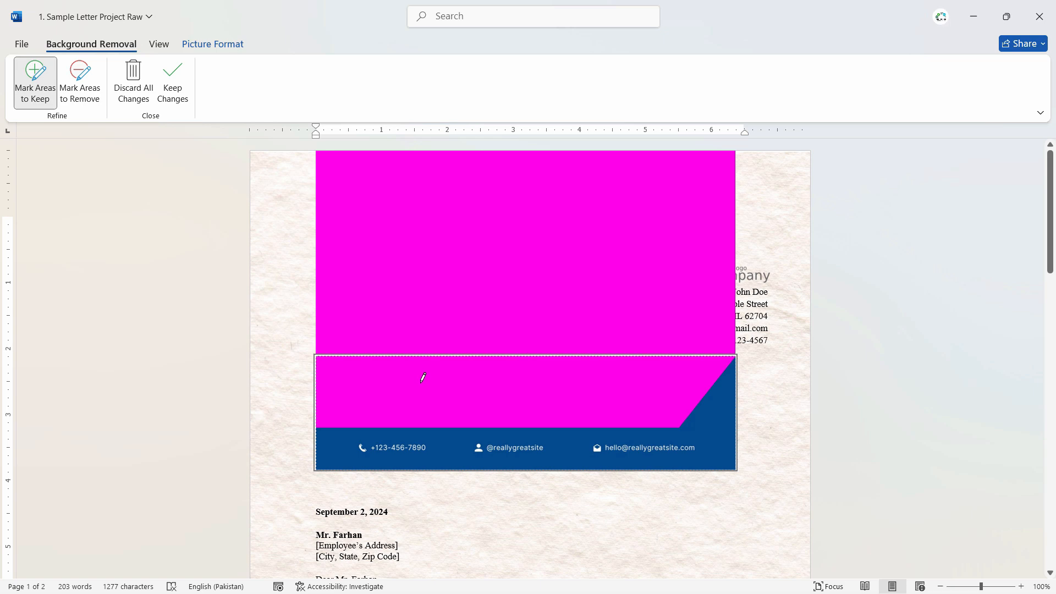
{"action": "left_click", "coordinate": [181, 98]}
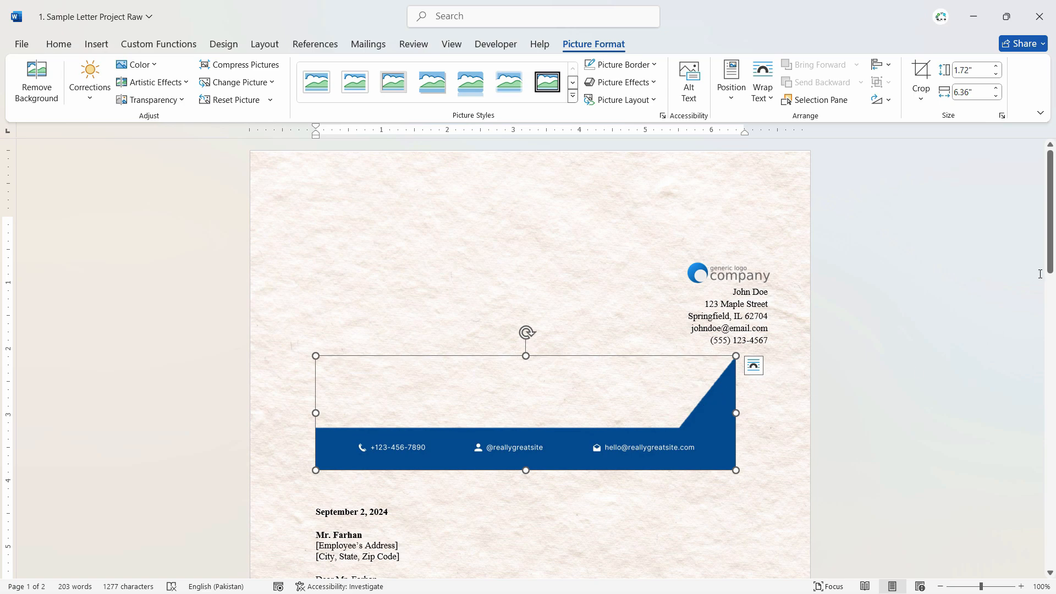
Set the footer picture's text wrapping to Tight
{"action": "left_click_drag", "start_coordinate": [1050, 245], "coordinate": [1050, 296]}
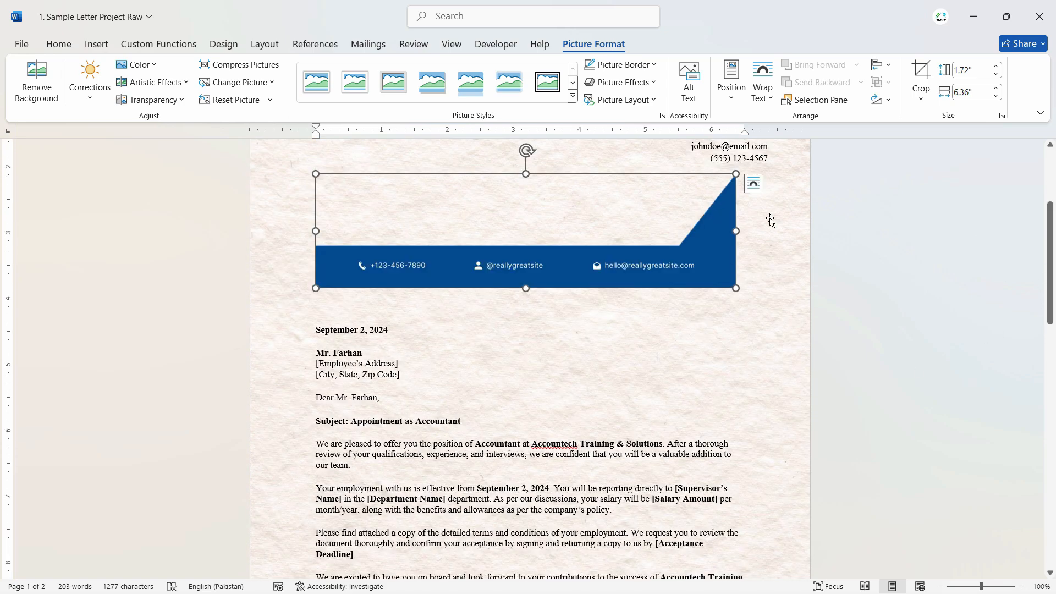
{"action": "left_click", "coordinate": [753, 184]}
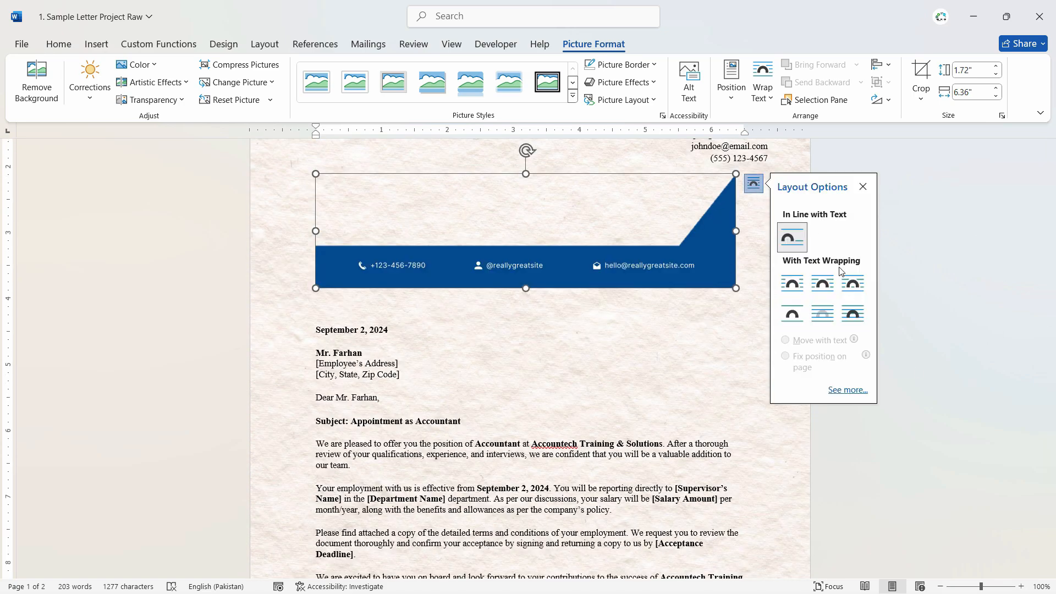
{"action": "left_click", "coordinate": [796, 290]}
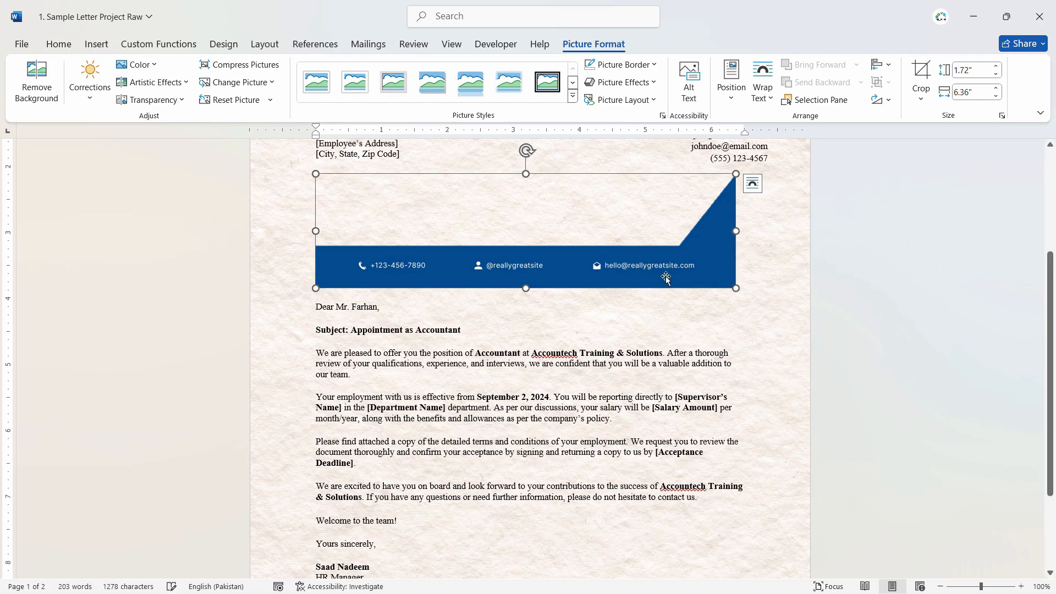
{"action": "left_click", "coordinate": [752, 183]}
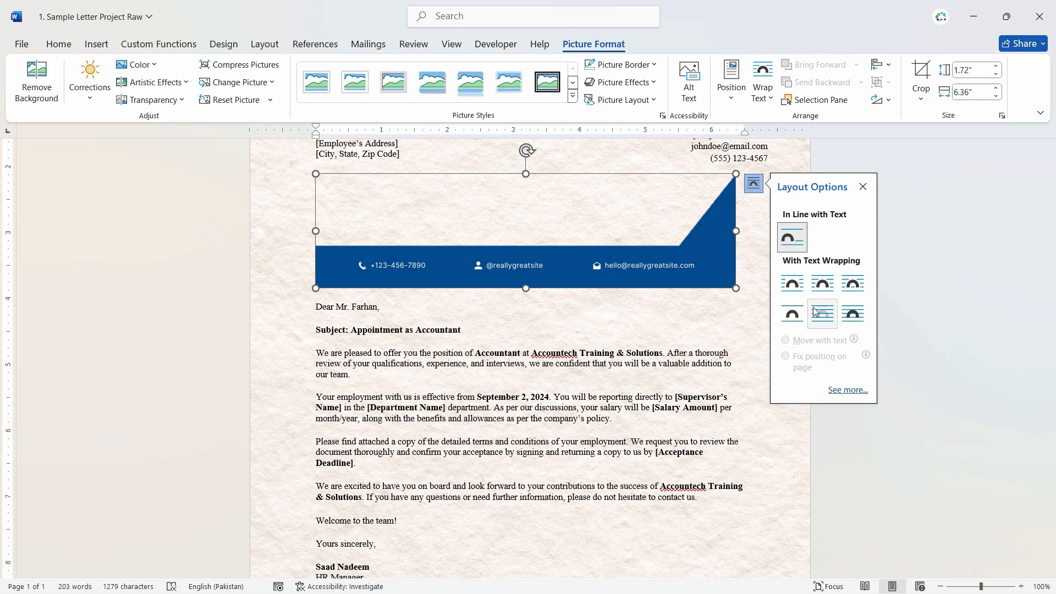
{"action": "left_click", "coordinate": [822, 283]}
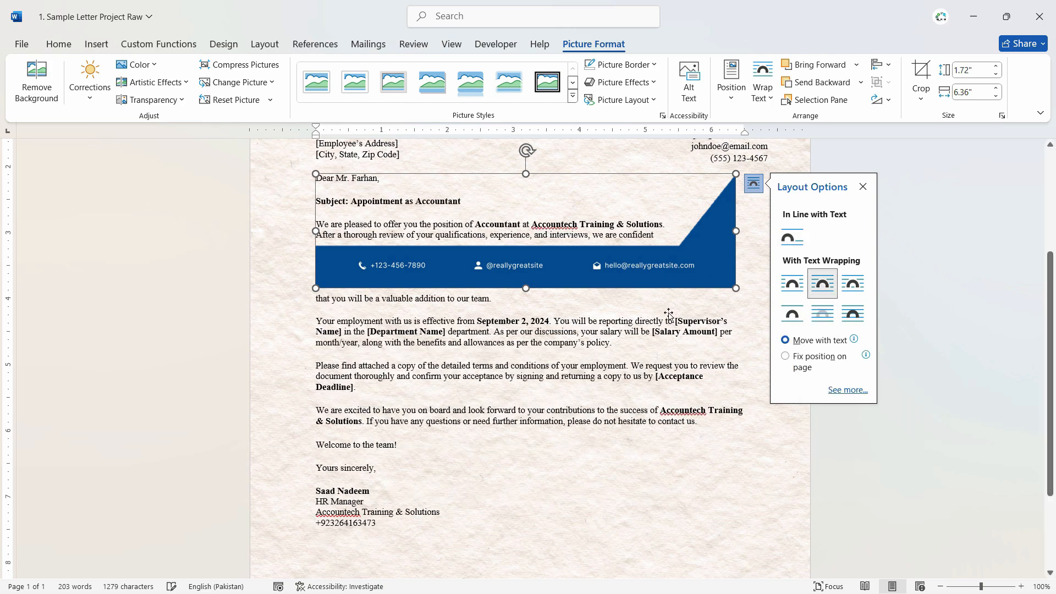
Move the footer picture below the signature block and fix its position on the page
{"action": "mouse_move", "coordinate": [657, 278]}
{"action": "left_mouse_down"}
{"action": "mouse_move", "coordinate": [715, 357]}
{"action": "mouse_move", "coordinate": [632, 550]}
{"action": "mouse_move", "coordinate": [640, 512]}
{"action": "left_mouse_up"}
{"action": "left_click_drag", "start_coordinate": [627, 410], "coordinate": [542, 495]}
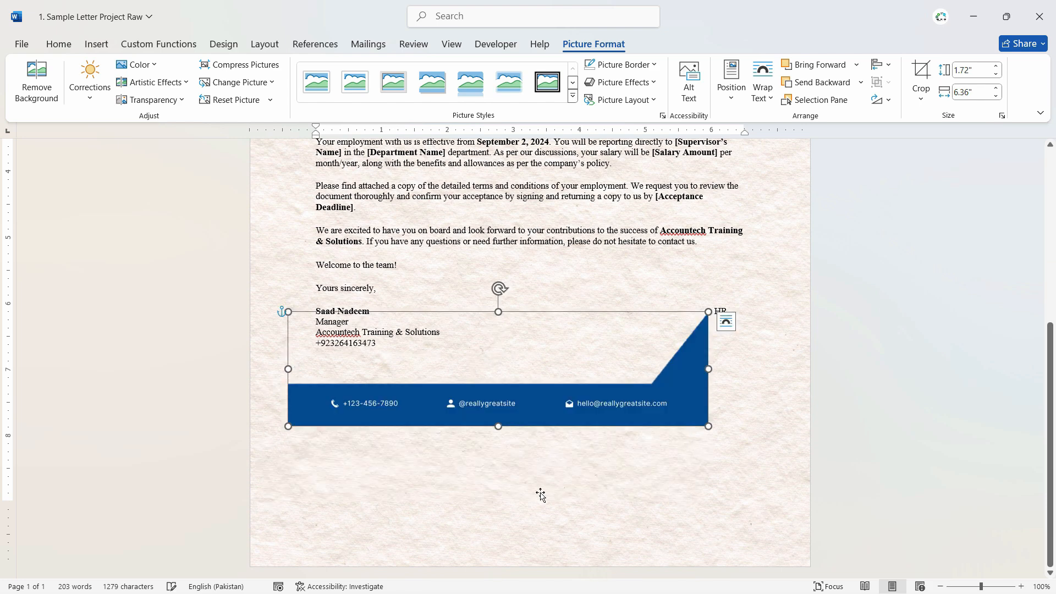
{"action": "mouse_move", "coordinate": [551, 407]}
{"action": "left_mouse_down"}
{"action": "mouse_move", "coordinate": [537, 555]}
{"action": "mouse_move", "coordinate": [485, 479]}
{"action": "mouse_move", "coordinate": [507, 546]}
{"action": "mouse_move", "coordinate": [401, 544]}
{"action": "left_mouse_up"}
{"action": "left_click", "coordinate": [701, 397]}
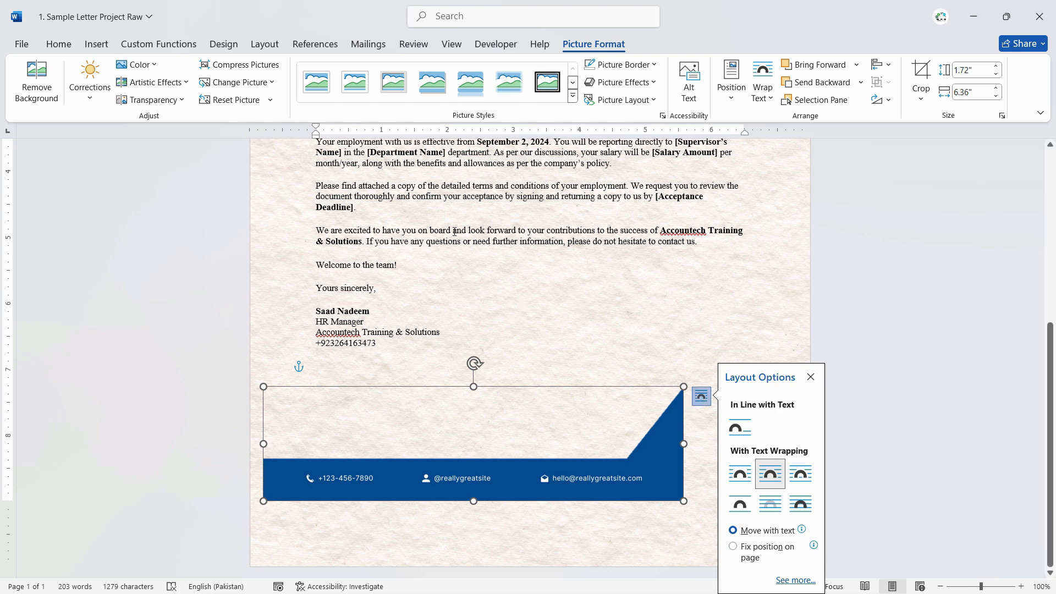
{"action": "left_click", "coordinate": [734, 547]}
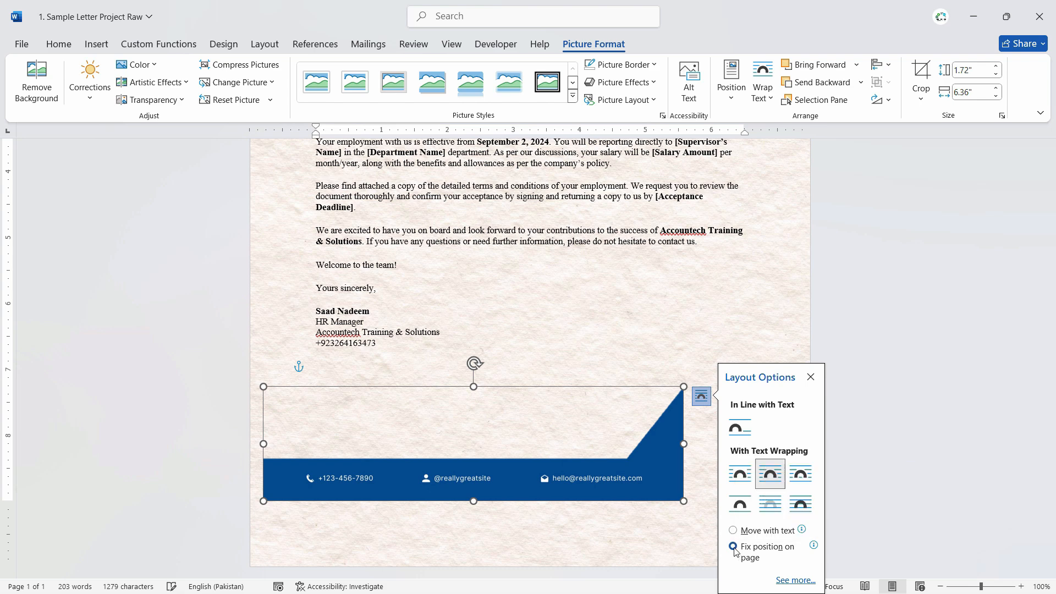
Place the footer picture in the page's lower-left corner and enlarge it proportionally to span the full page width
{"action": "left_click", "coordinate": [599, 368]}
{"action": "left_click_drag", "start_coordinate": [599, 462], "coordinate": [592, 539]}
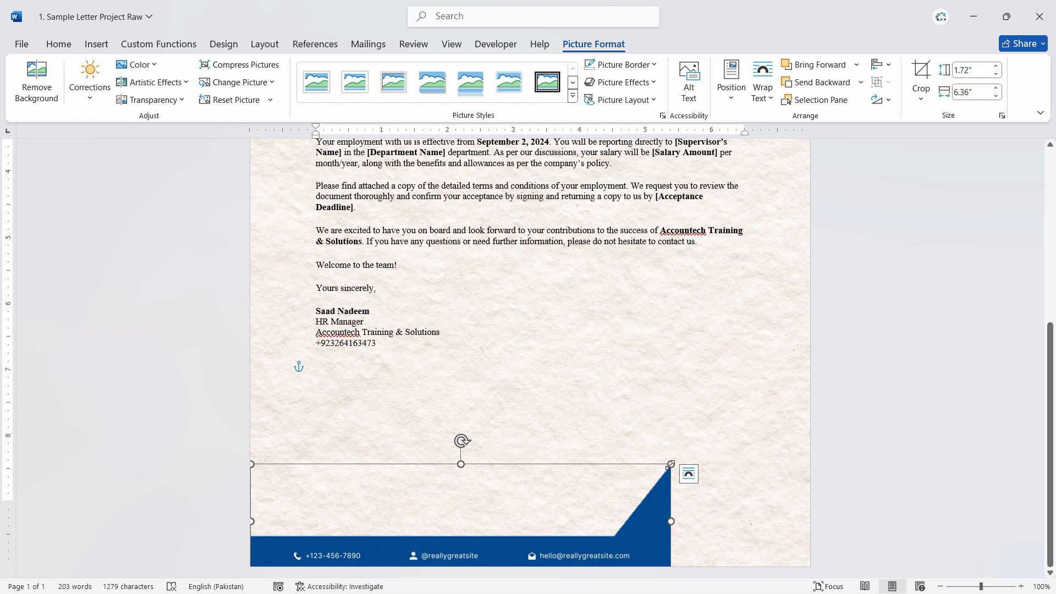
{"action": "left_click_drag", "start_coordinate": [671, 464], "coordinate": [730, 427]}
Deselect the footer picture and review the whole page layout, from the logo and contact details down to the blue footer
{"action": "left_click", "coordinate": [728, 387]}
{"action": "scroll", "coordinate": [801, 459], "scroll_direction": "down", "scroll_amount": 2}
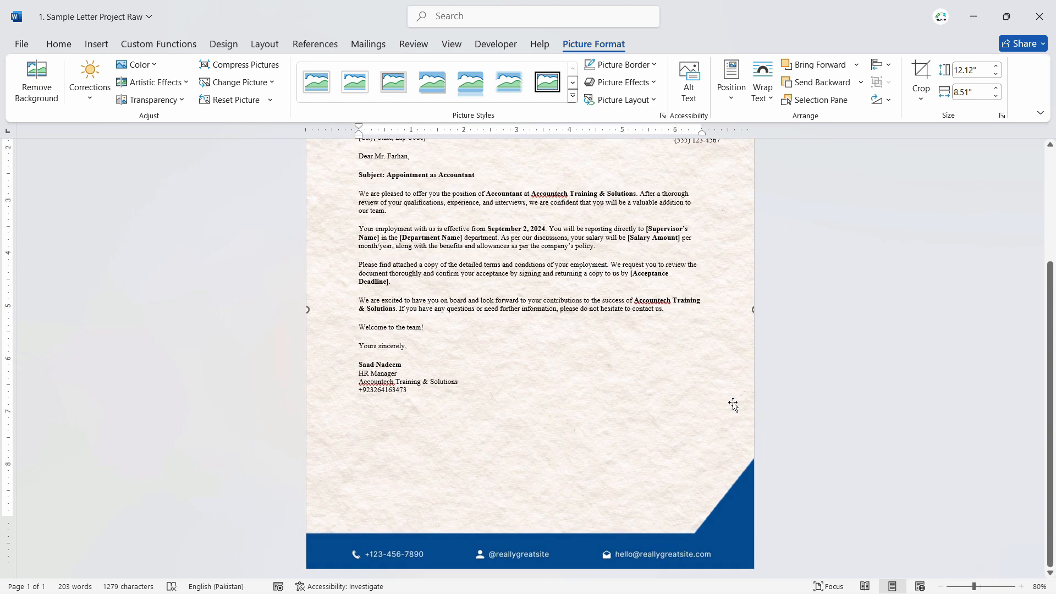
{"action": "scroll", "coordinate": [733, 406], "scroll_direction": "down", "scroll_amount": 4}
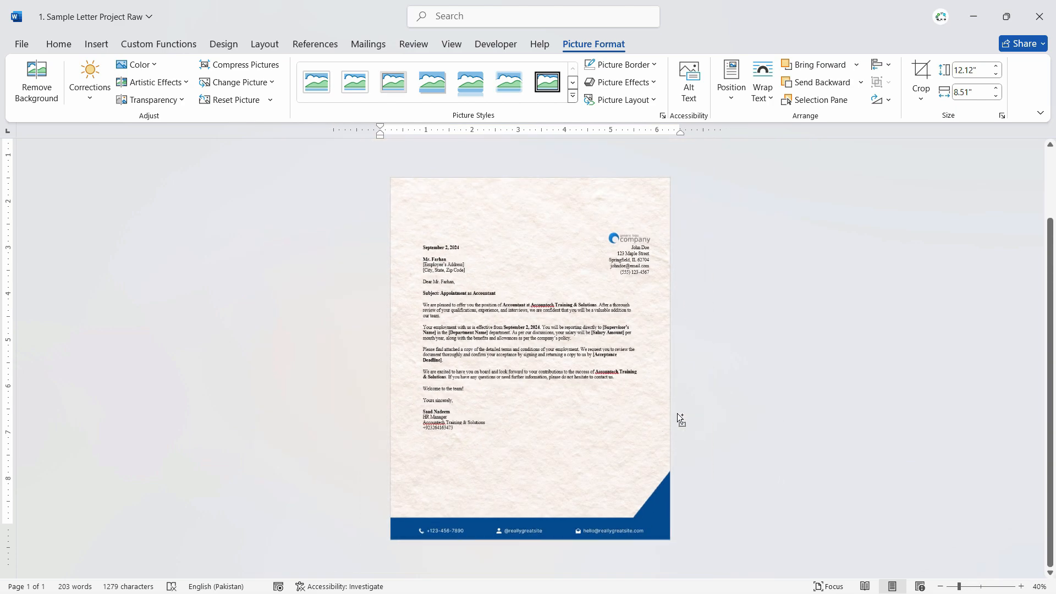
{"action": "scroll", "coordinate": [669, 419], "scroll_direction": "up", "scroll_amount": 1}
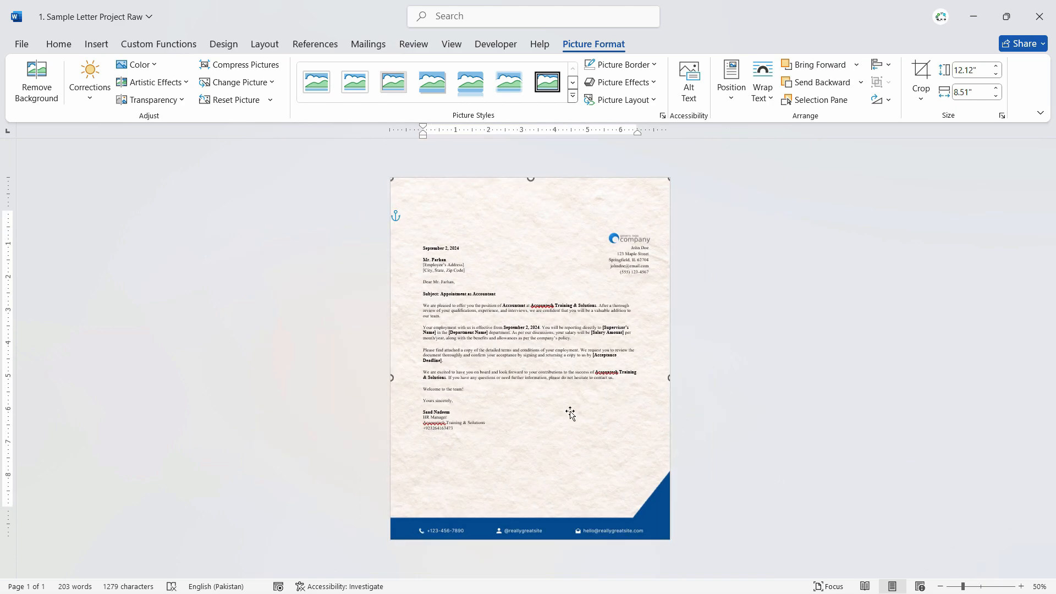
{"action": "scroll", "coordinate": [570, 414], "scroll_direction": "up", "scroll_amount": 2}
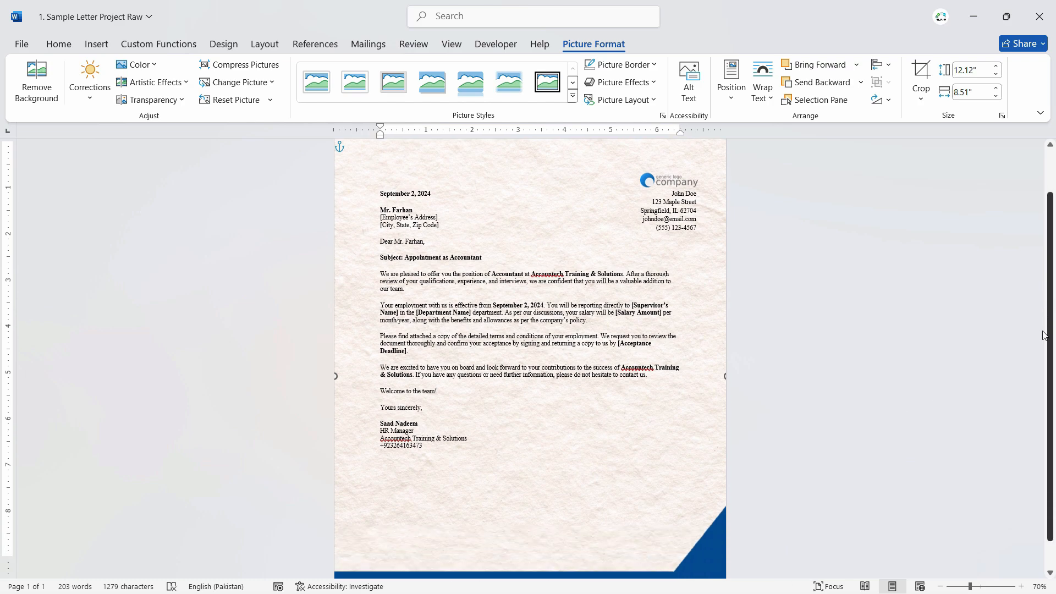
{"action": "scroll", "coordinate": [1043, 335], "scroll_direction": "down", "scroll_amount": 1}
{"action": "scroll", "coordinate": [798, 347], "scroll_direction": "up", "scroll_amount": 3}
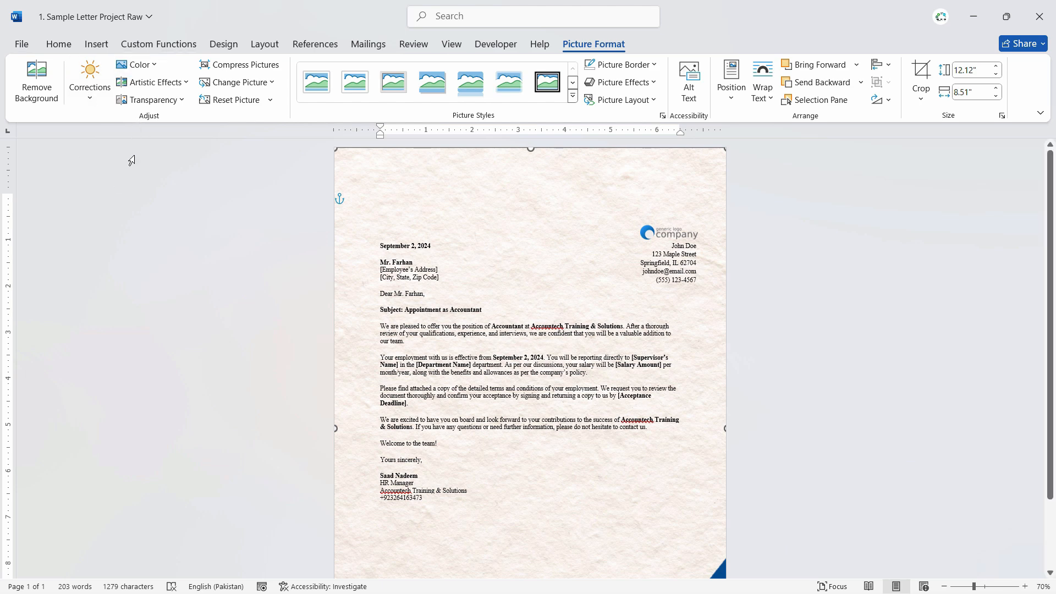
Save the letter as "1. Sample Letter Project Final" in the Word Projects folder on the Desktop
{"action": "left_click", "coordinate": [21, 44]}
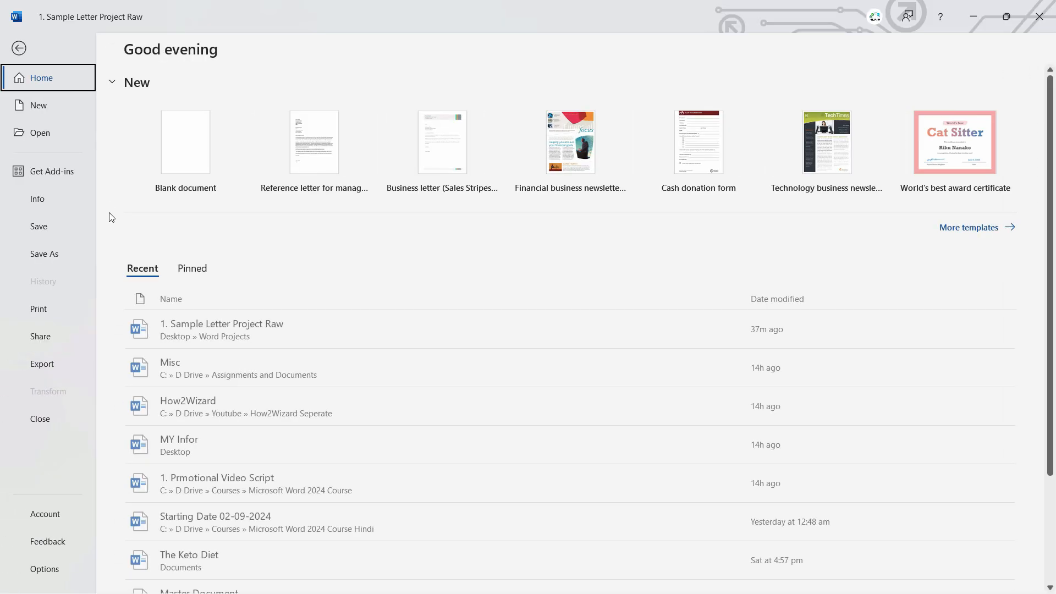
{"action": "left_click", "coordinate": [54, 257]}
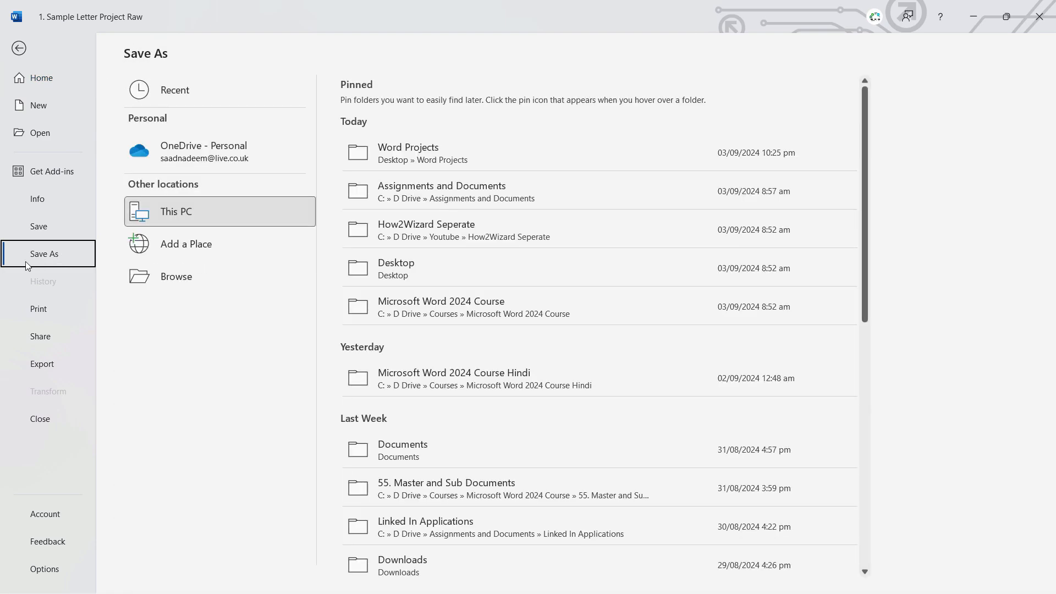
{"action": "left_click", "coordinate": [236, 280]}
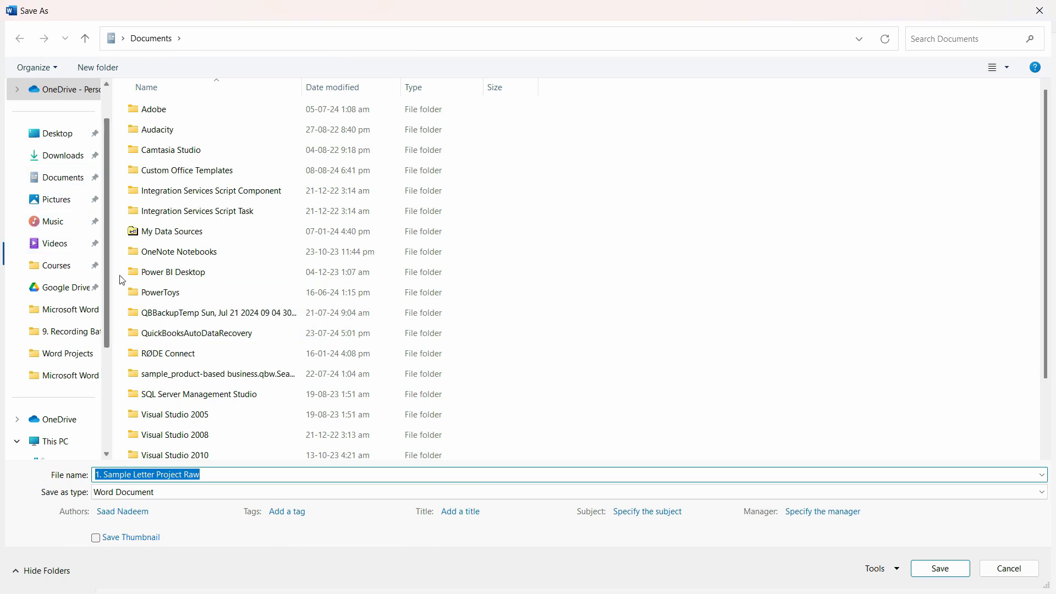
{"action": "left_click", "coordinate": [61, 133]}
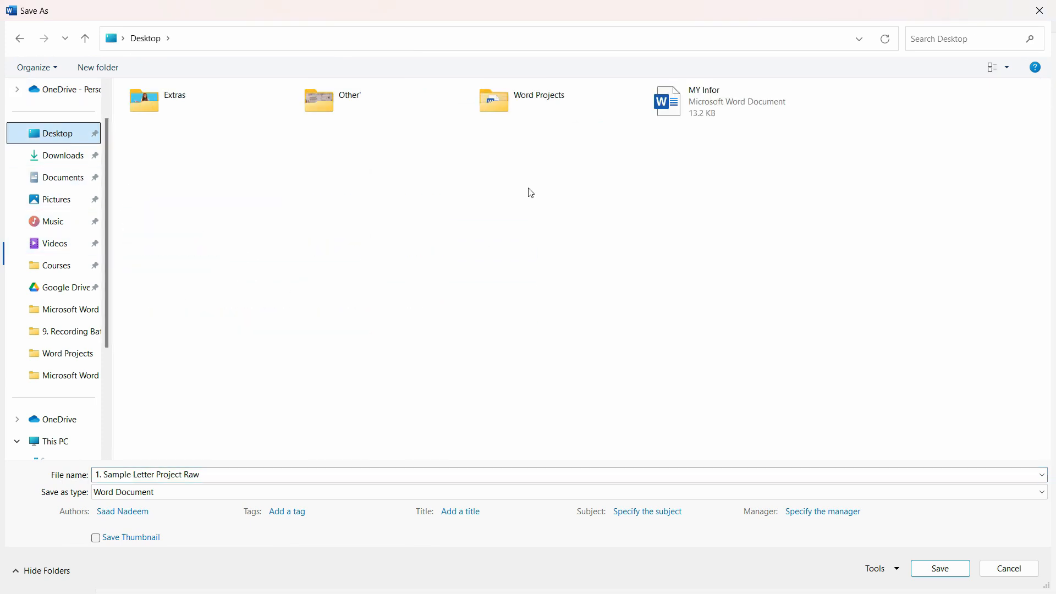
{"action": "double_click", "coordinate": [548, 98]}
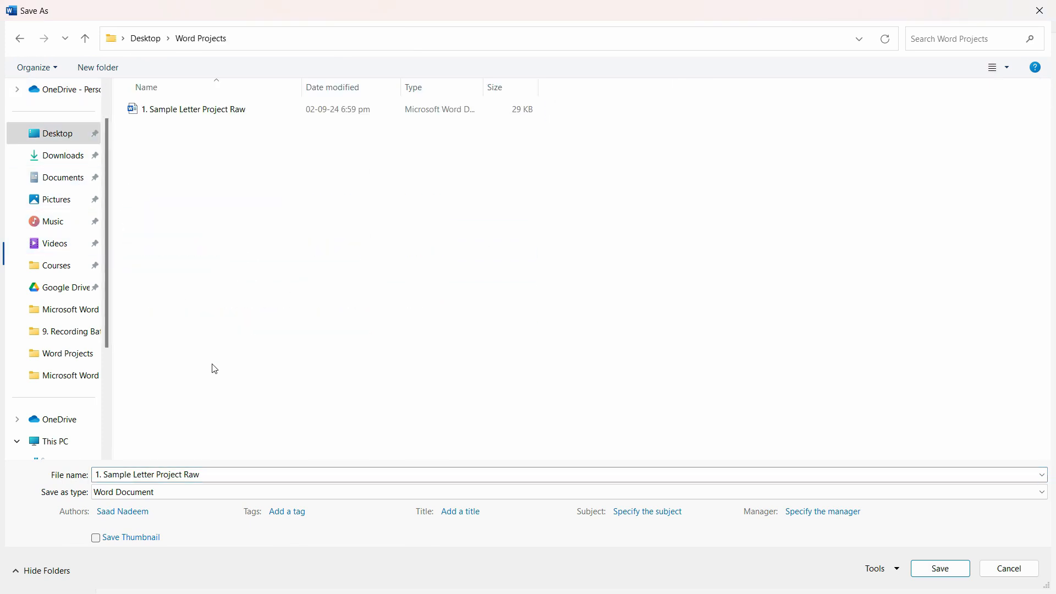
{"action": "left_click", "coordinate": [233, 472]}
{"action": "left_click", "coordinate": [246, 474]}
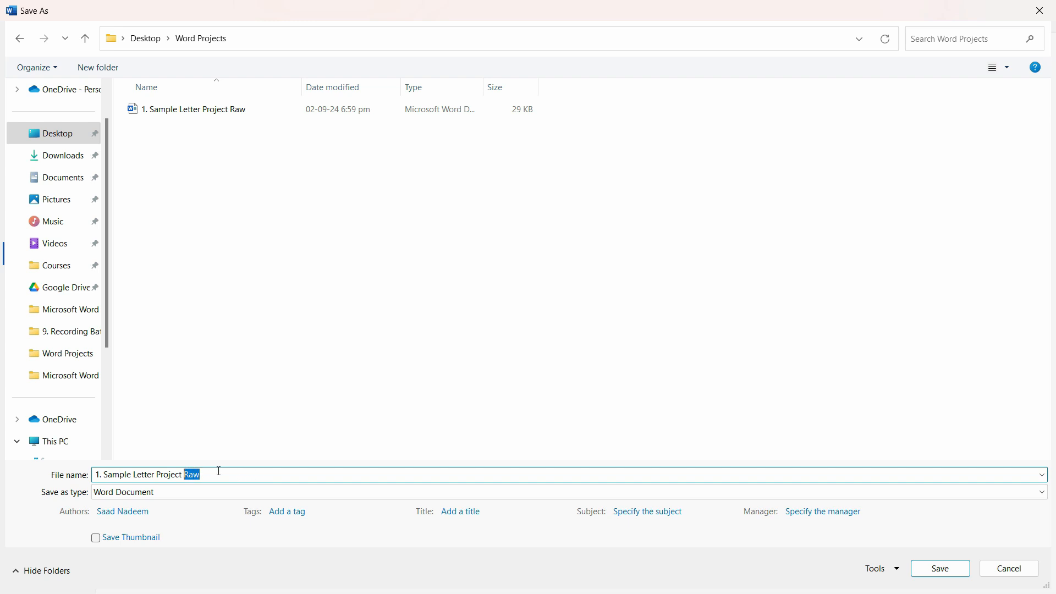
{"action": "type", "text": "Final"}
{"action": "key", "text": "Return"}
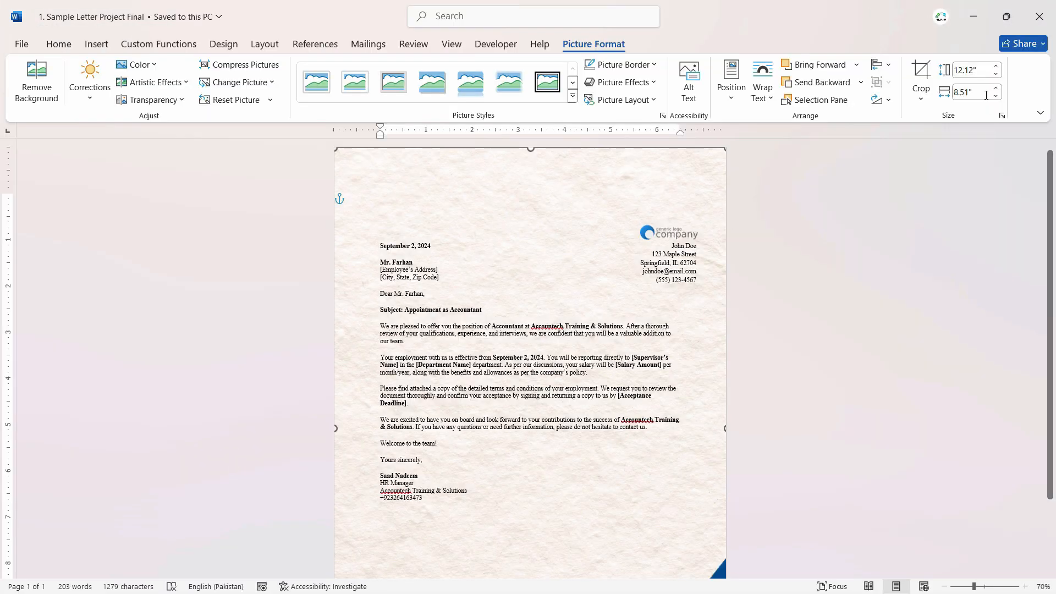
Close the finished letter and look over the original file "1. Sample Letter Project Raw" before closing it
{"action": "left_click", "coordinate": [1039, 16]}
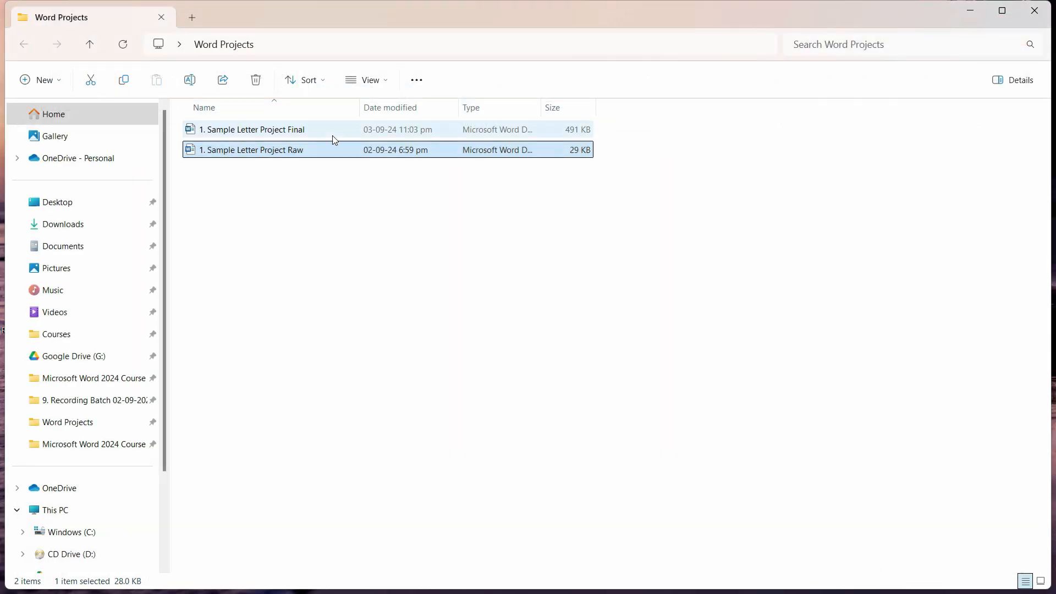
{"action": "double_click", "coordinate": [326, 151]}
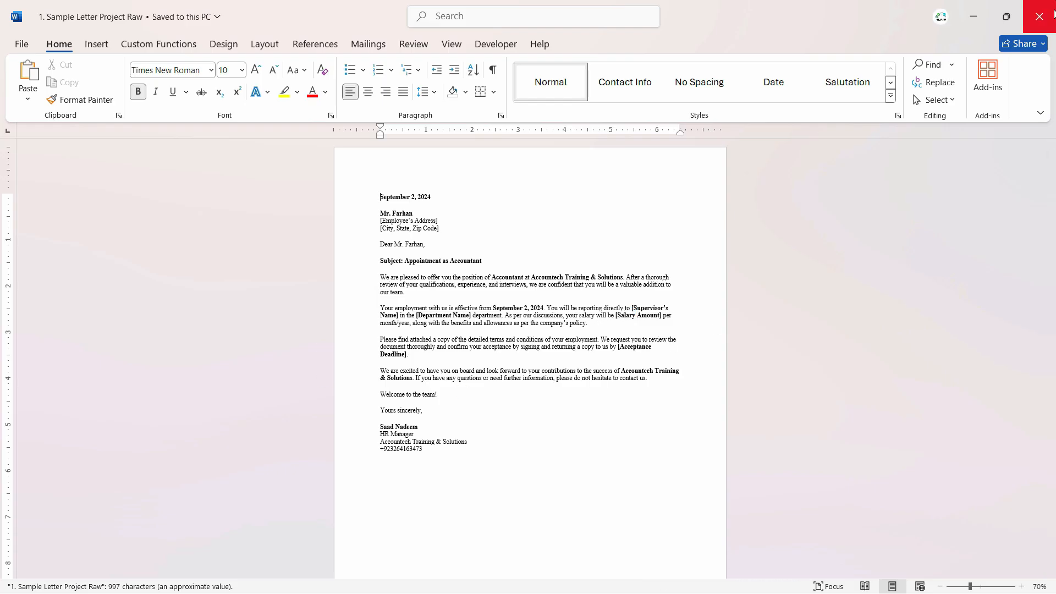
{"action": "scroll", "coordinate": [443, 300], "scroll_direction": "up", "scroll_amount": 5, "text": "ctrl"}
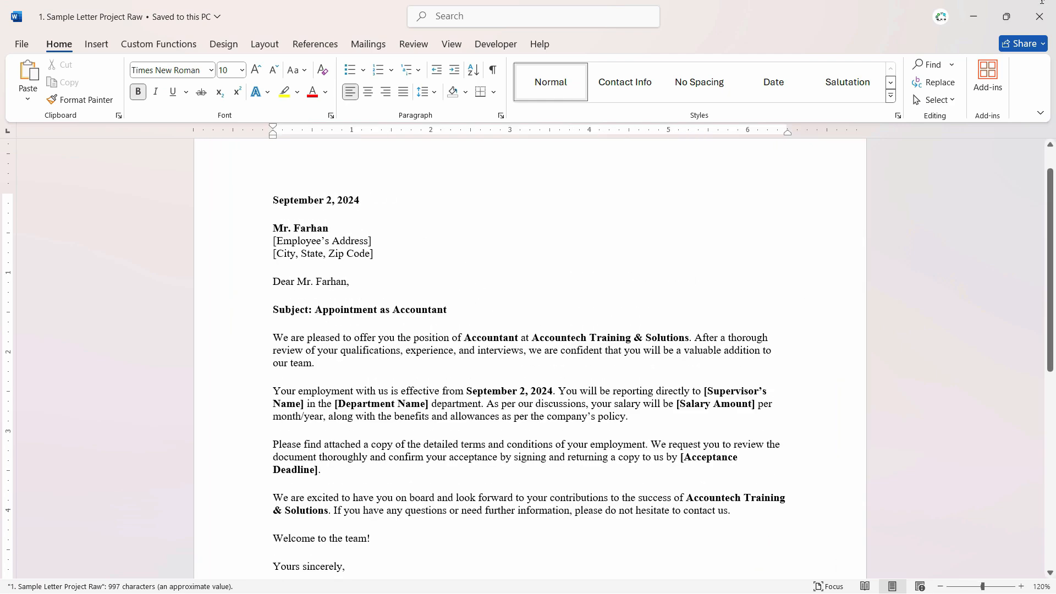
{"action": "left_click", "coordinate": [1038, 16]}
Open "1. Sample Letter Project Final" and examine its paper background, footer, logo and contact details
{"action": "left_click", "coordinate": [305, 130]}
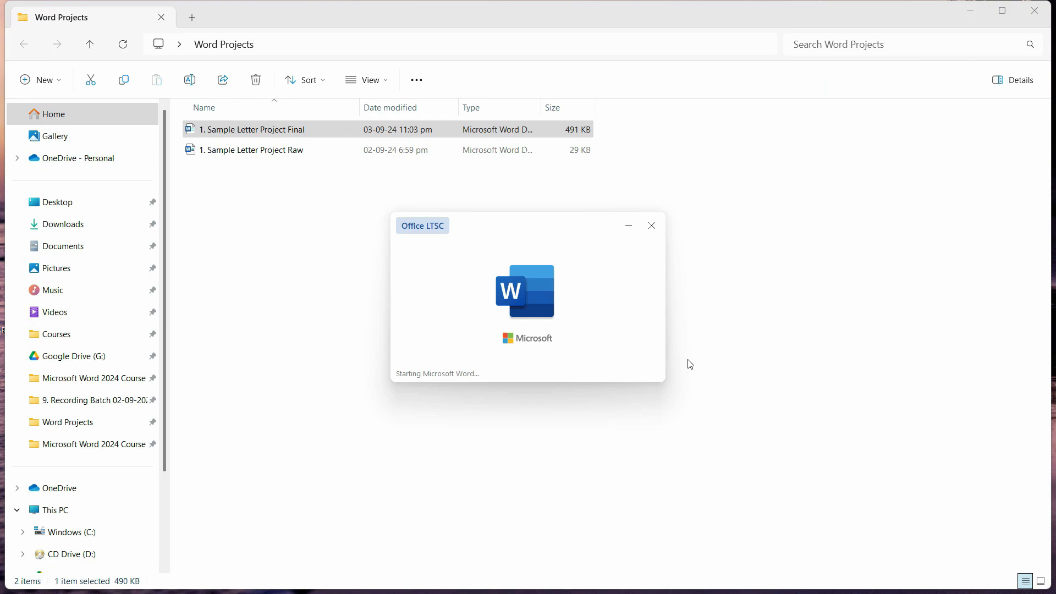
{"action": "scroll", "coordinate": [820, 481], "scroll_direction": "down", "scroll_amount": 8}
{"action": "scroll", "coordinate": [807, 480], "scroll_direction": "down", "scroll_amount": 2}
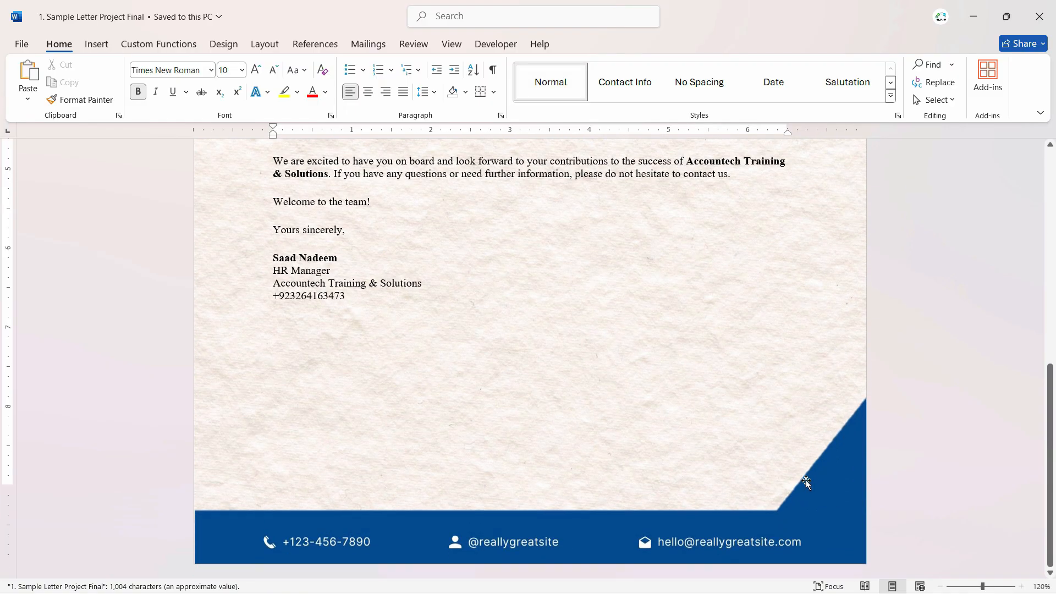
{"action": "scroll", "coordinate": [798, 468], "scroll_direction": "up", "scroll_amount": 8}
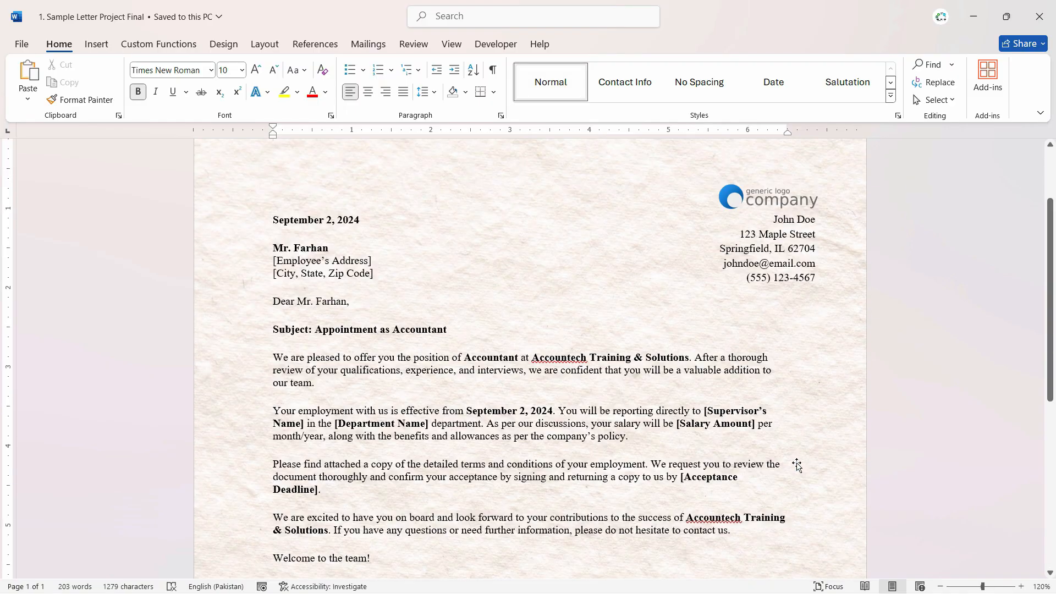